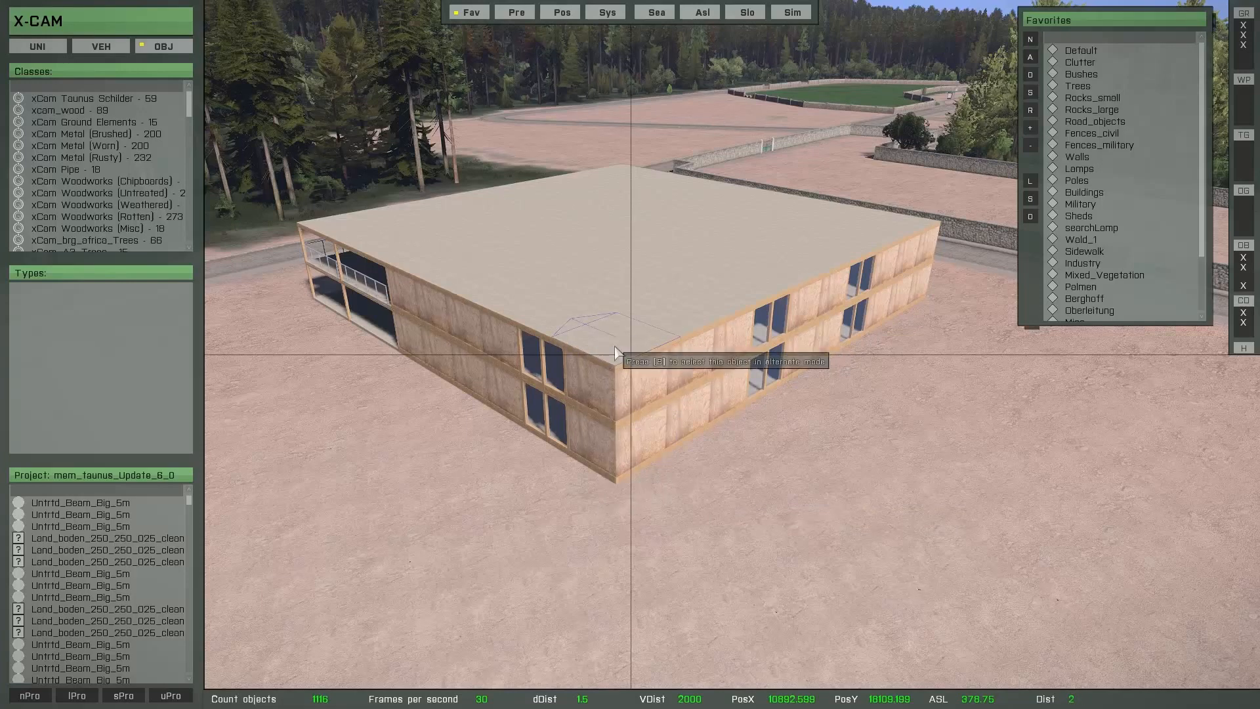
Hide the roof plates near the building's front corner one by one, and make all hidden objects visible again.
key(h)
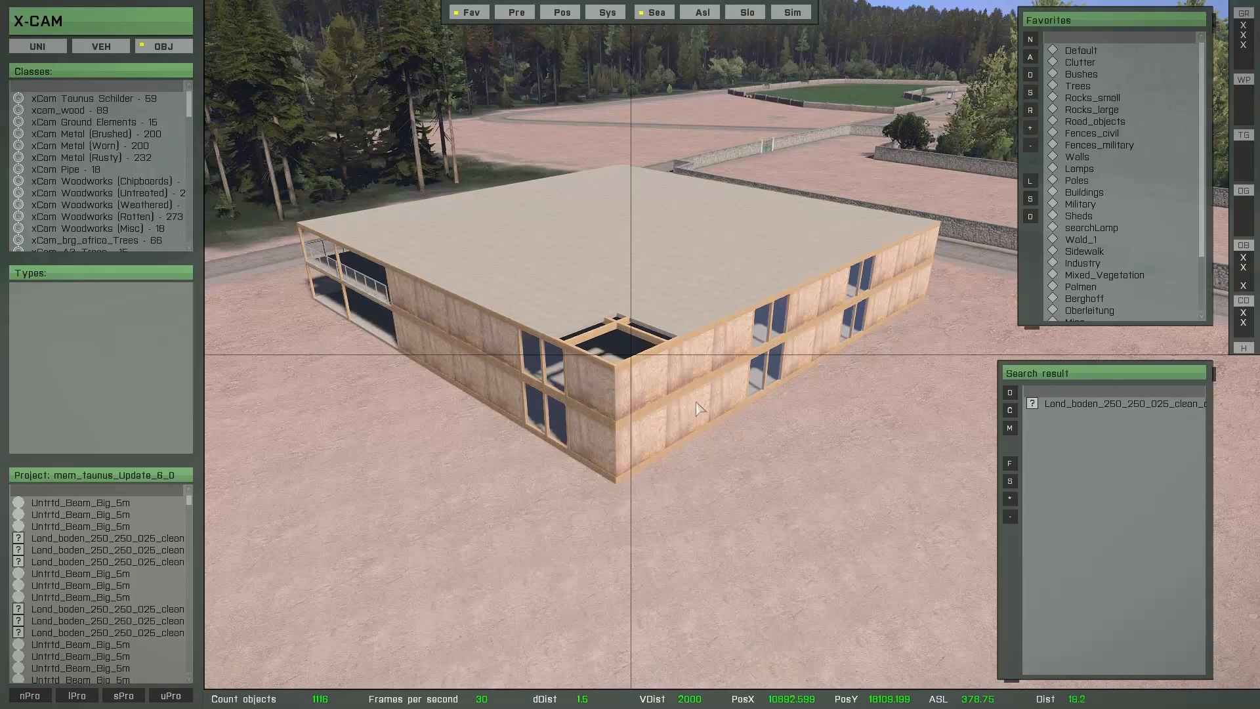
key(h)
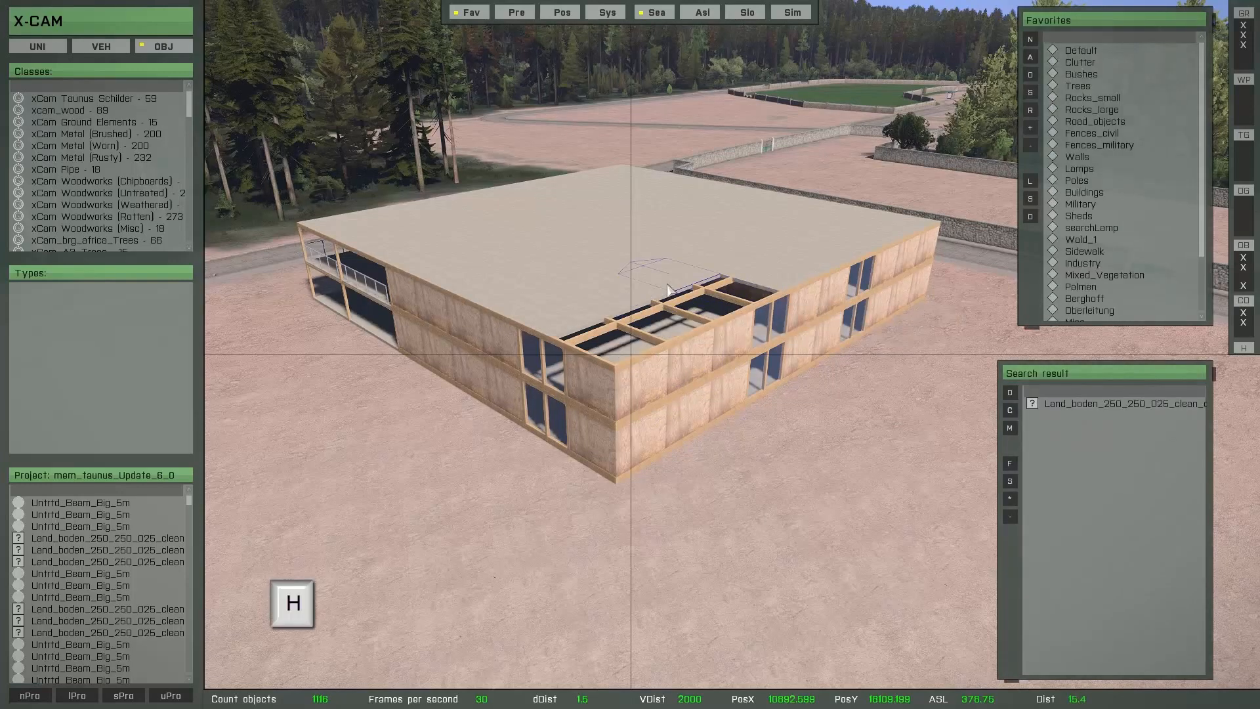
key(h)
key(h)
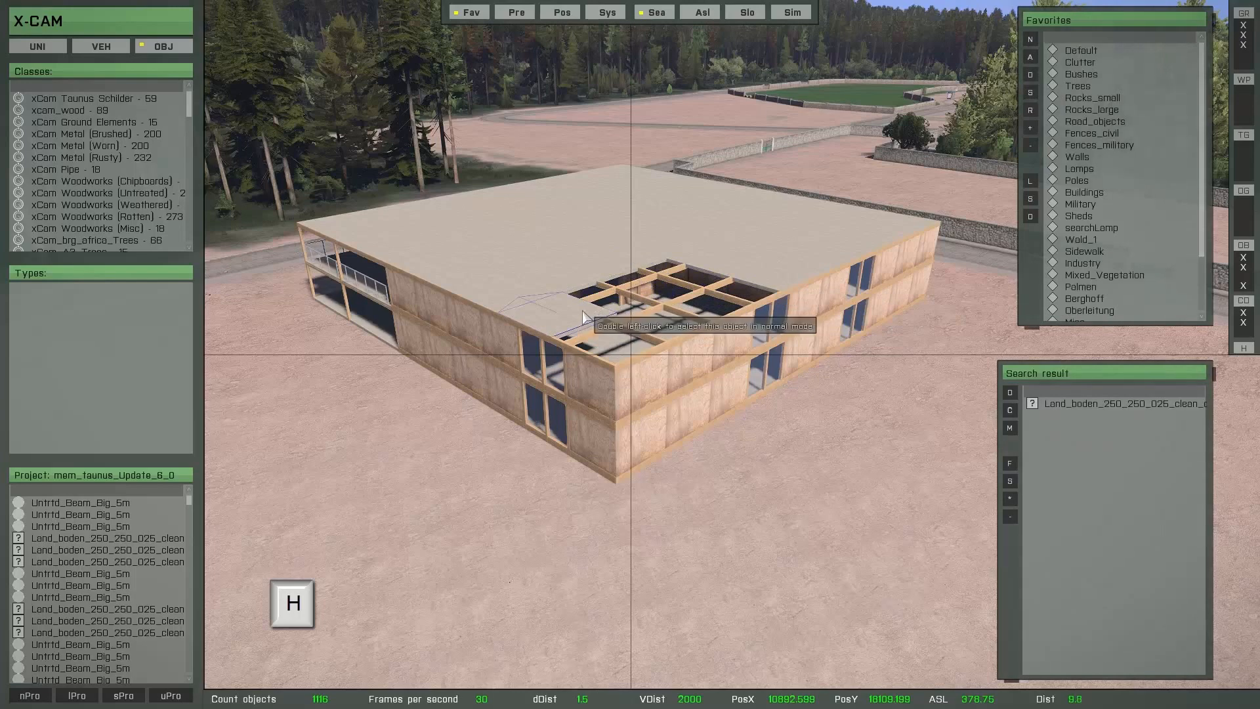
key(h)
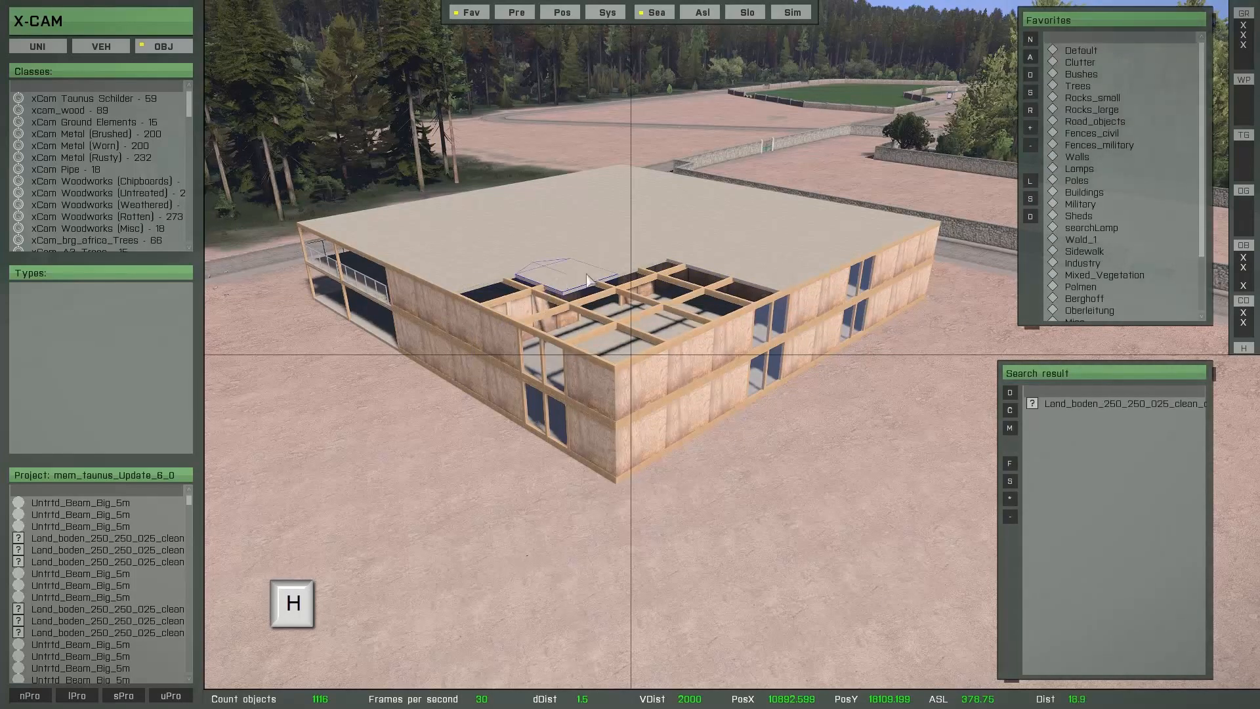
key(h)
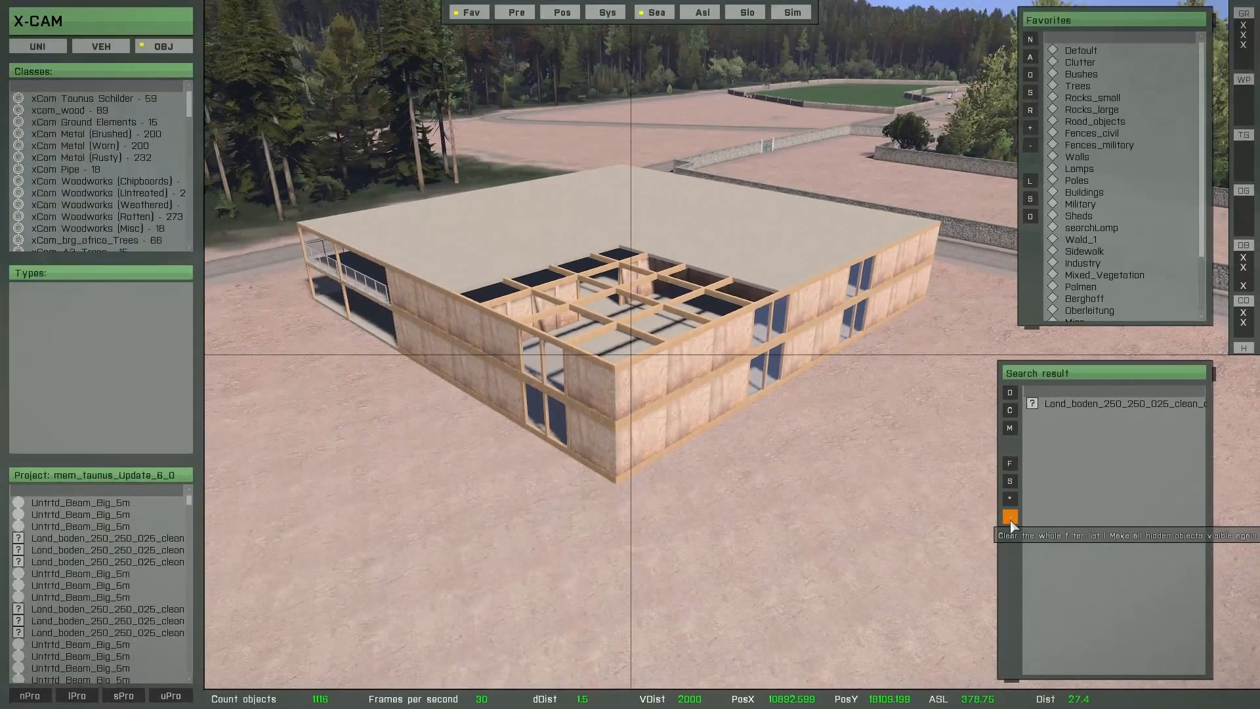
click(1011, 520)
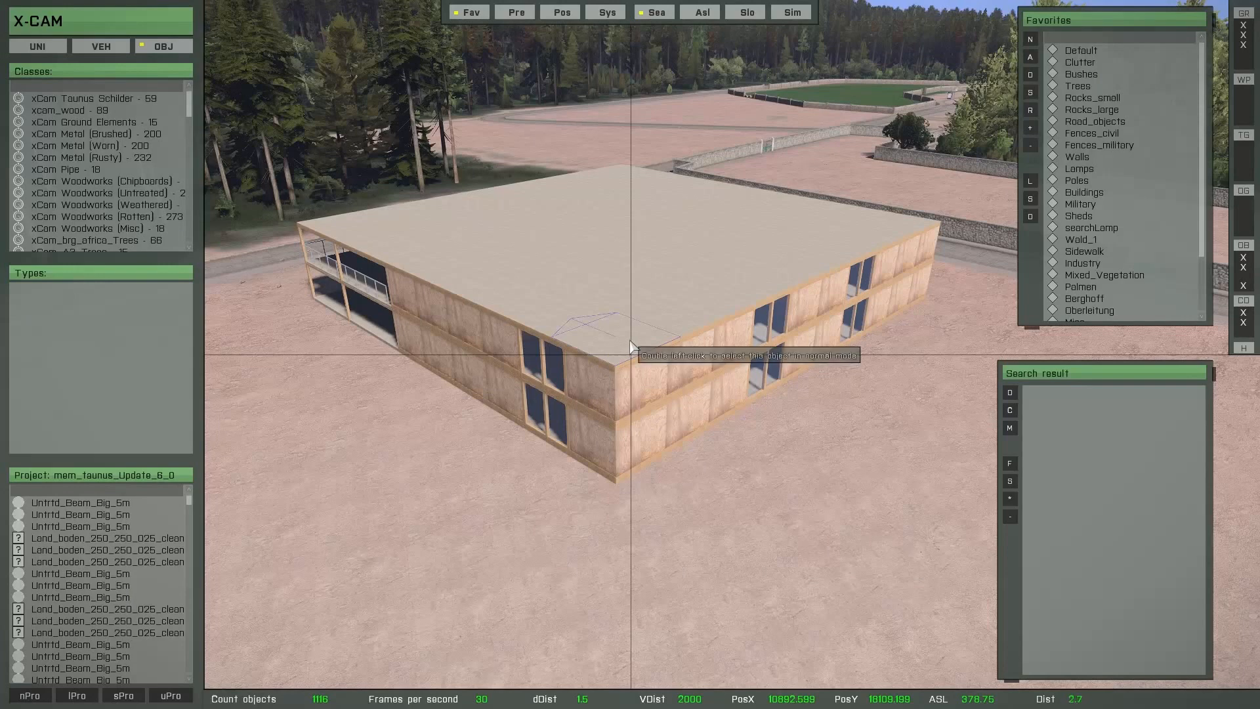
Hide several roof plates at the front corner individually, and turn the search options off and on again.
key(h)
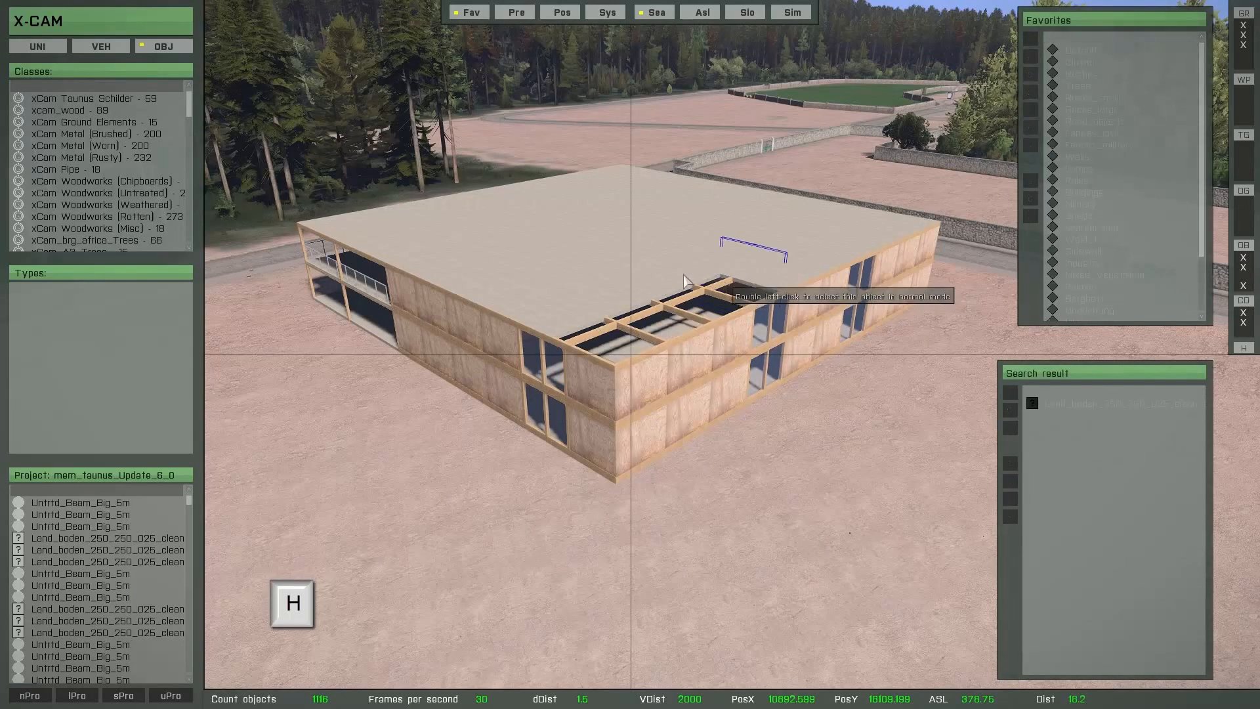
key(h)
key(h)
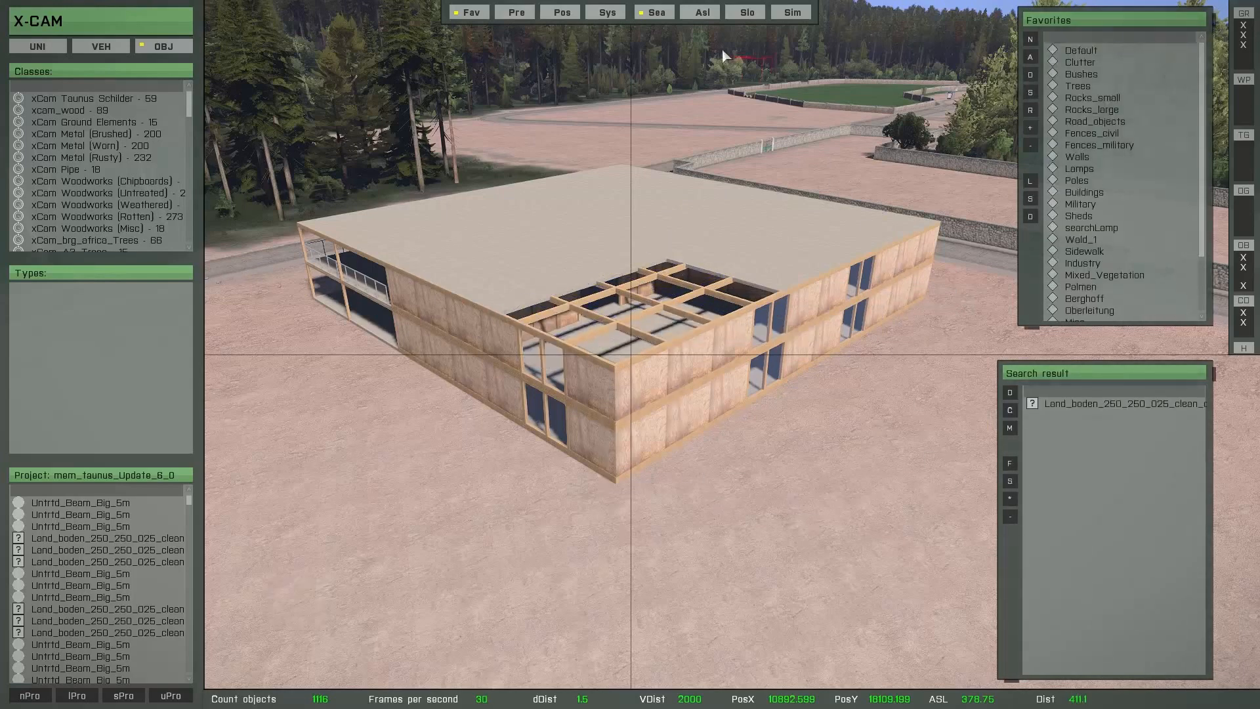
click(663, 18)
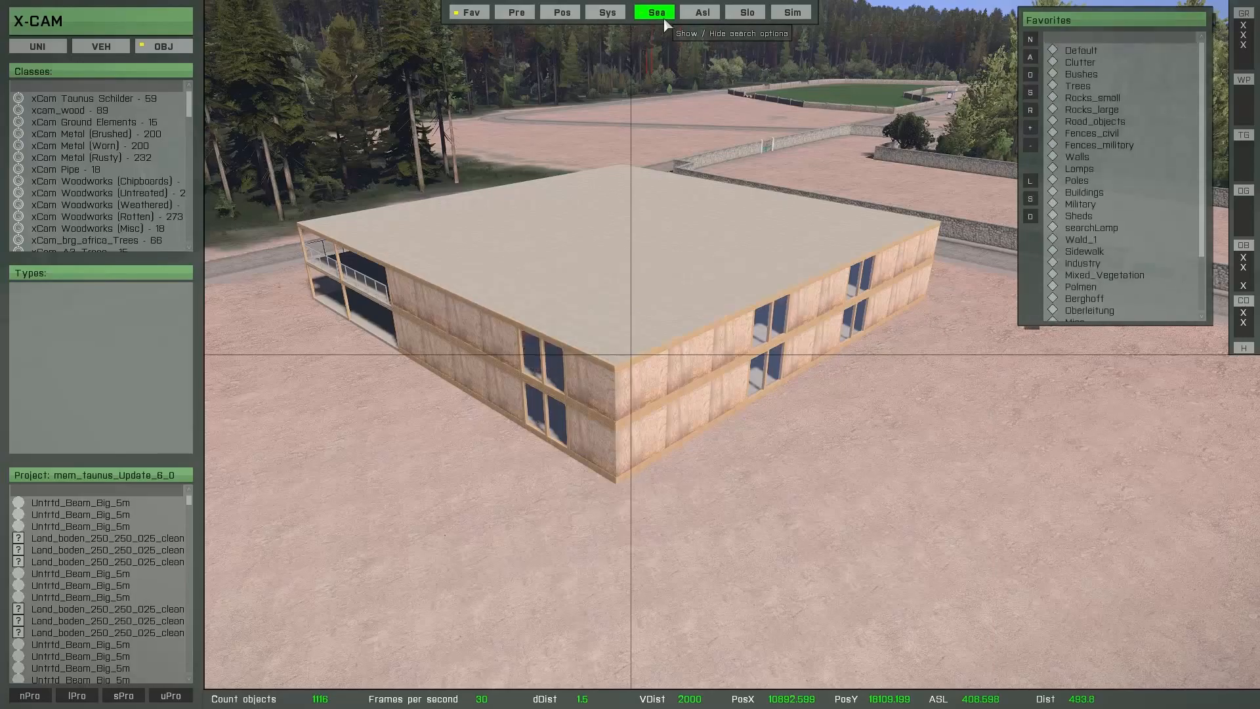
click(665, 25)
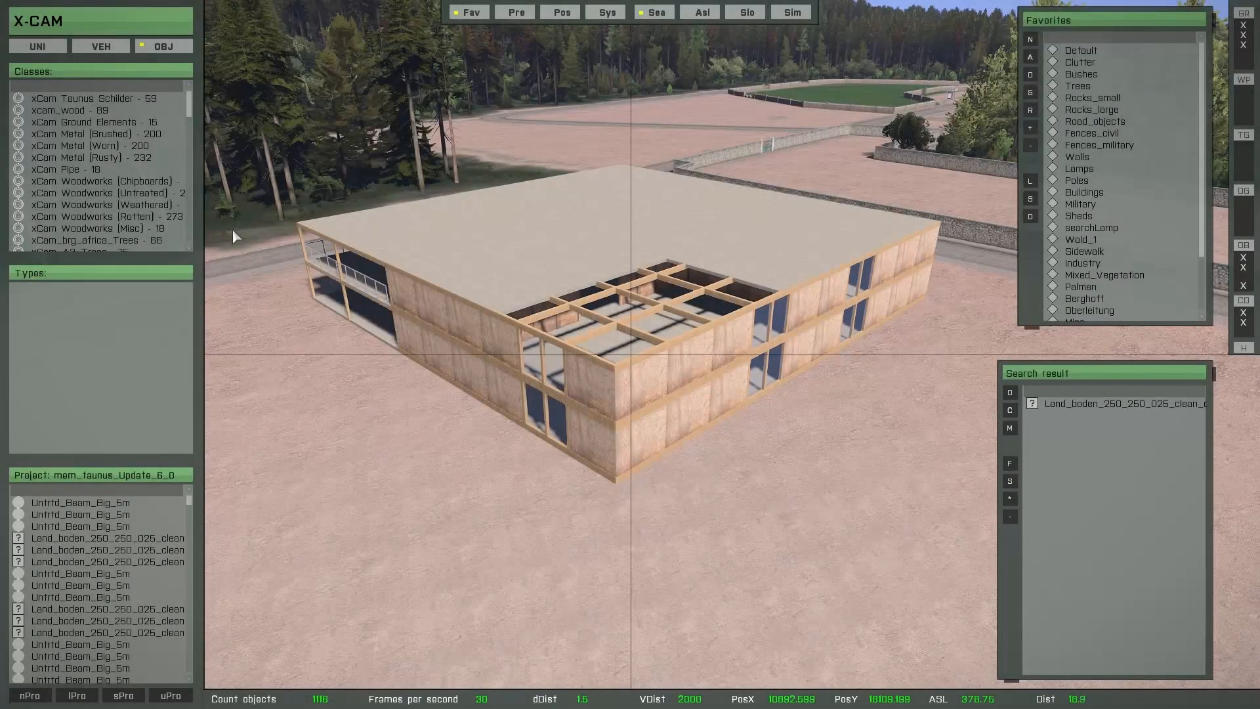
Set the project button definitions to Definition File and open the mission file export.
click(105, 47)
click(164, 46)
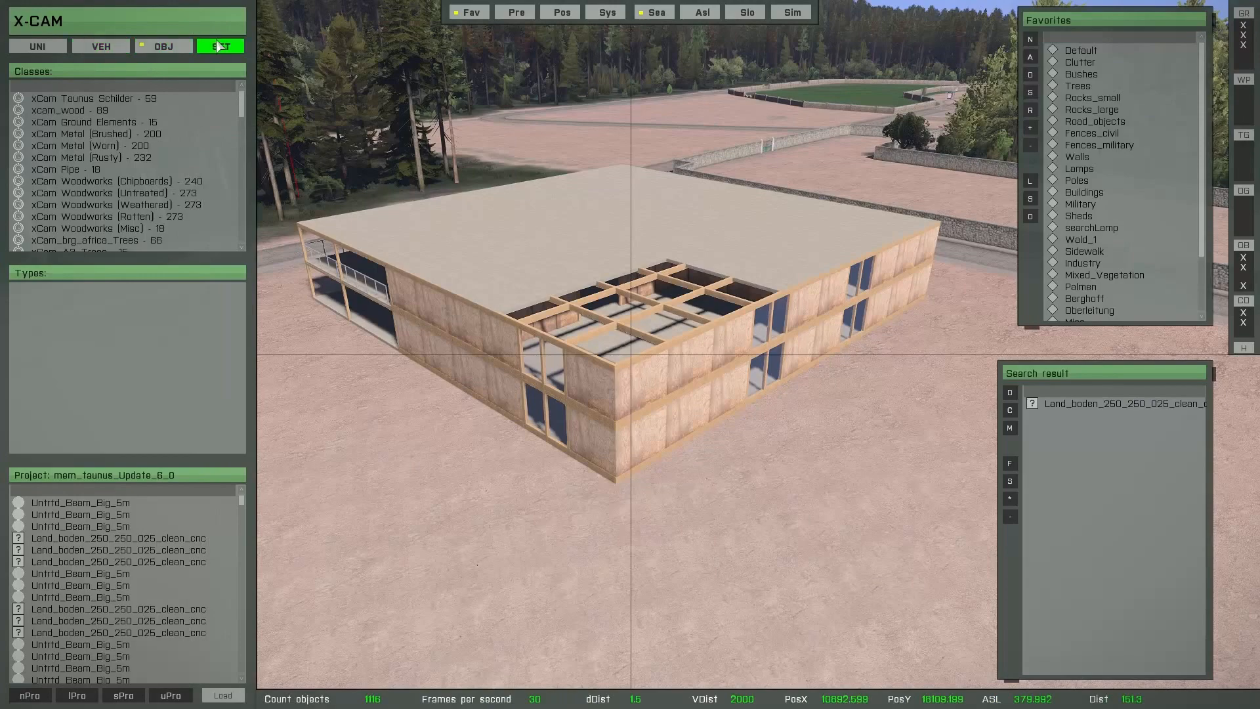
click(115, 51)
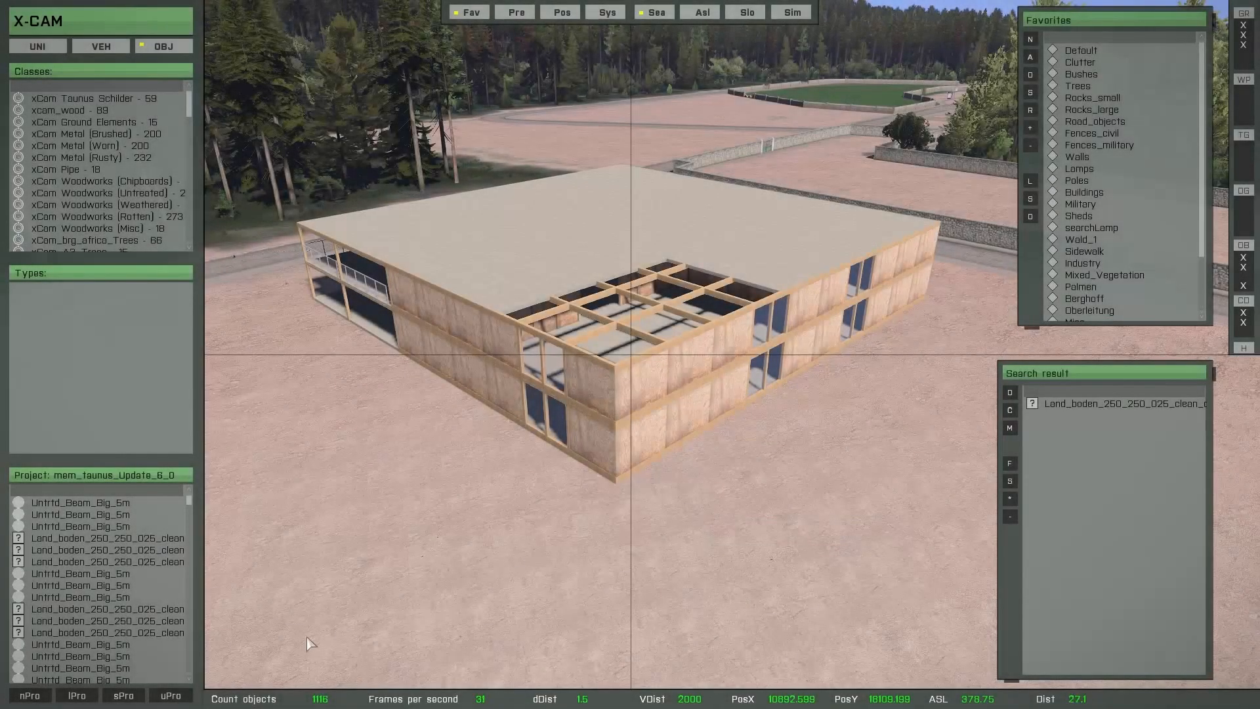
click(223, 695)
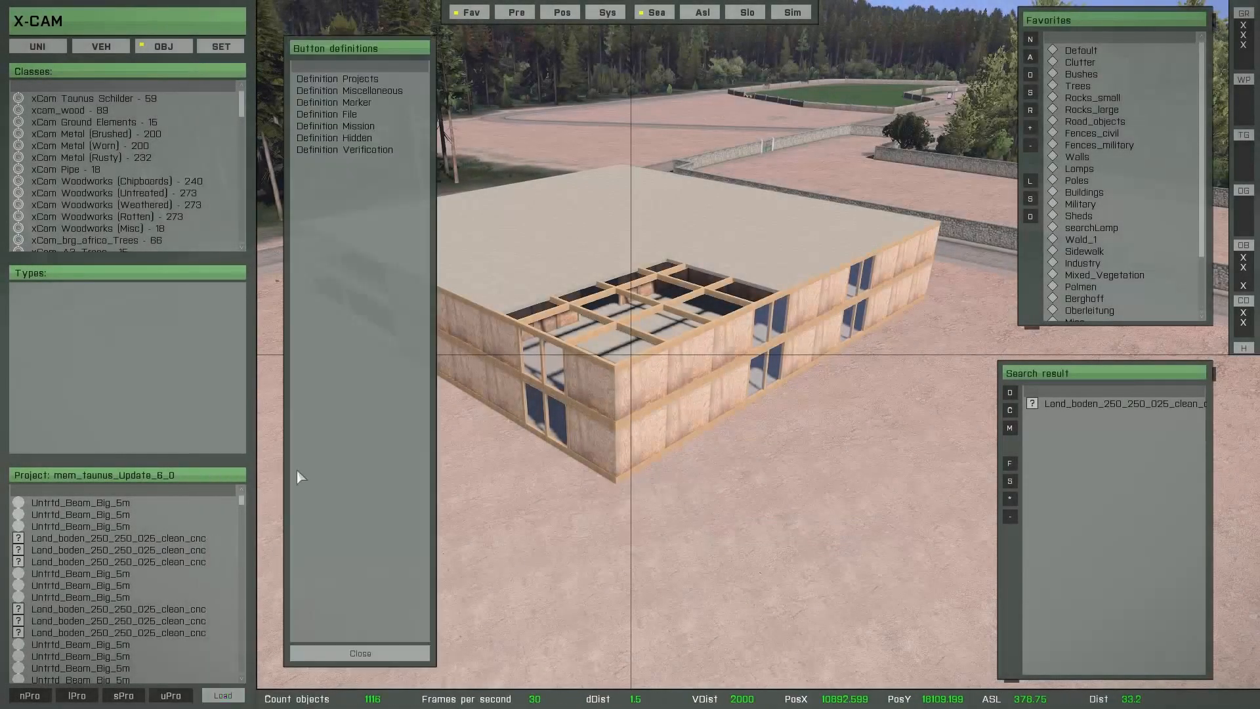
click(327, 114)
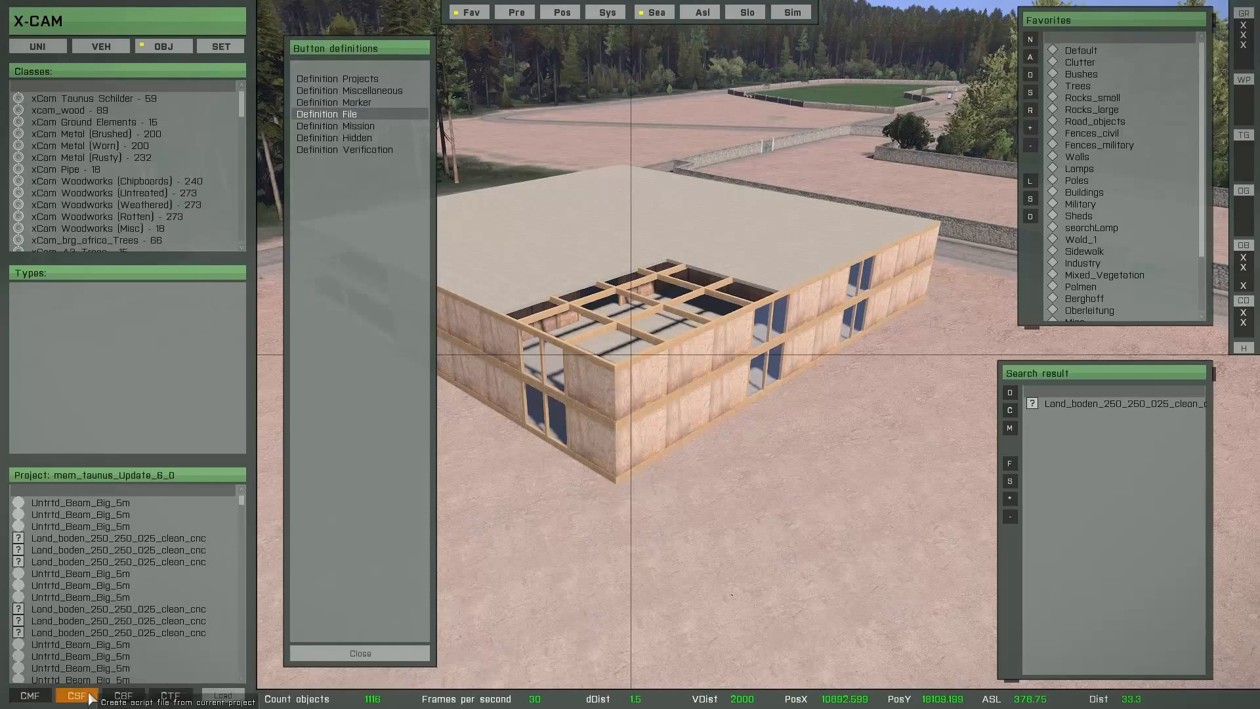
click(31, 697)
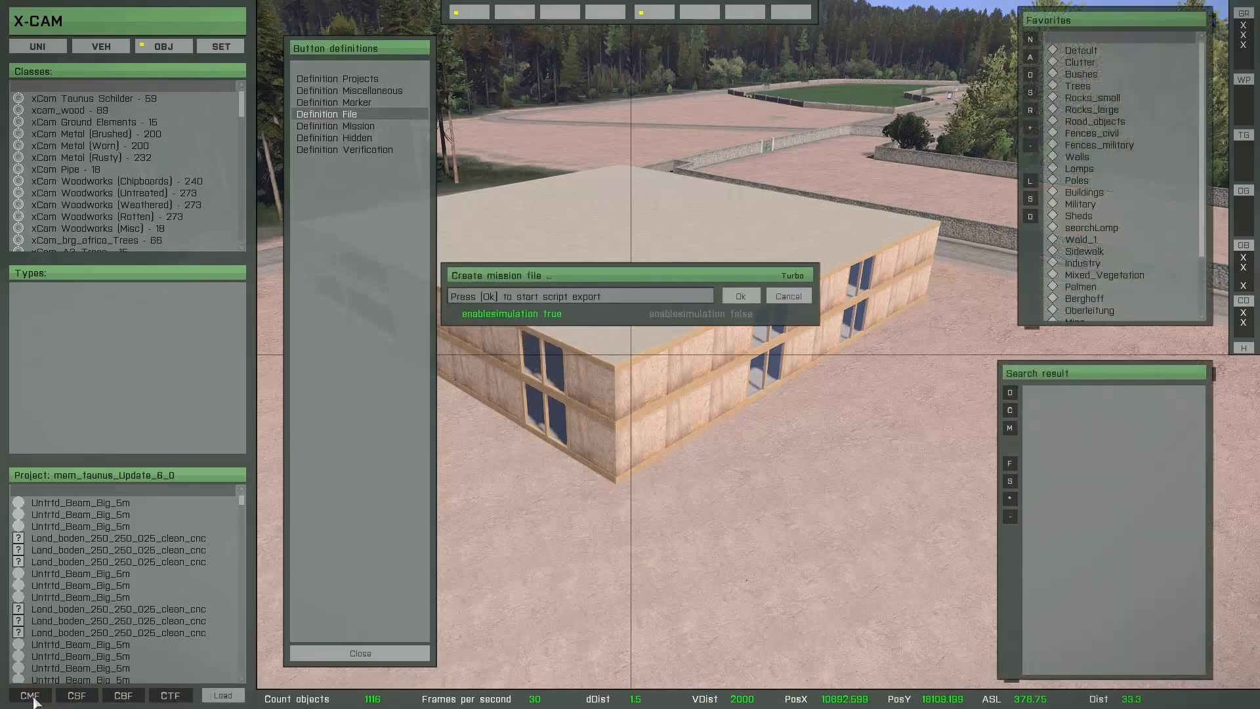
drag(671, 274, 774, 506)
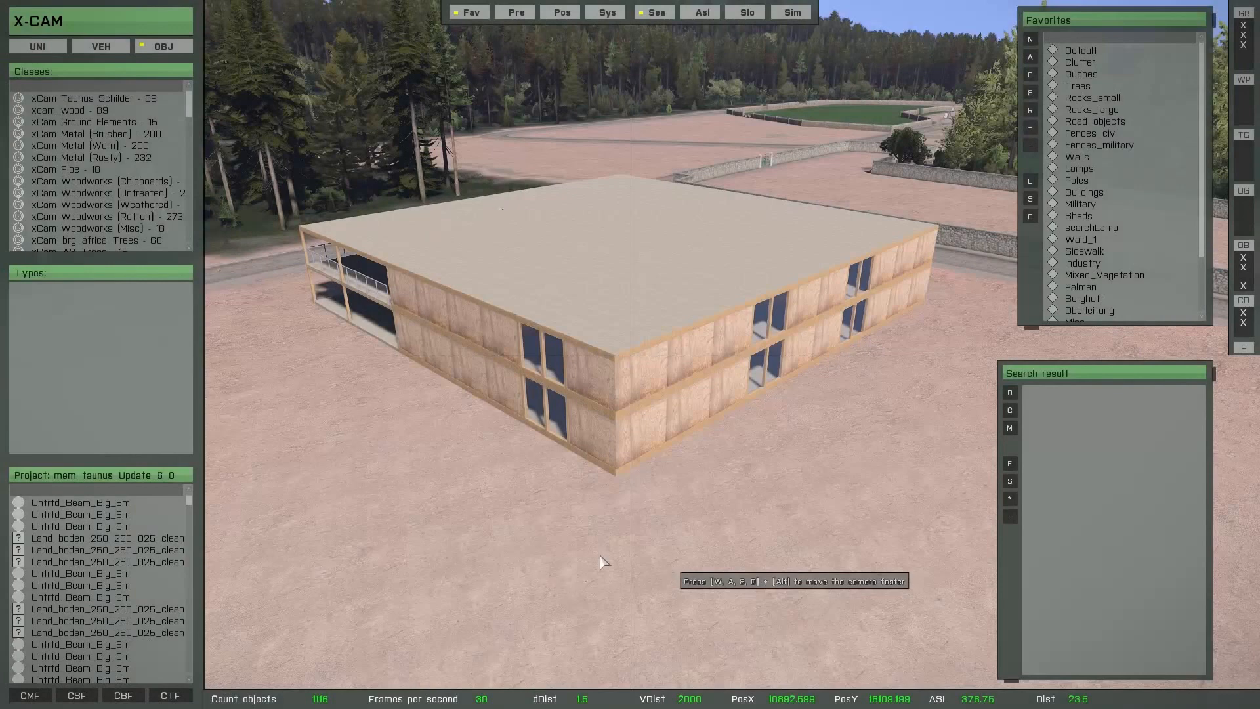
Select the upper-floor wall panels on both front facades, hide them together, and make all hidden objects visible again.
ctrl+click(407, 306)
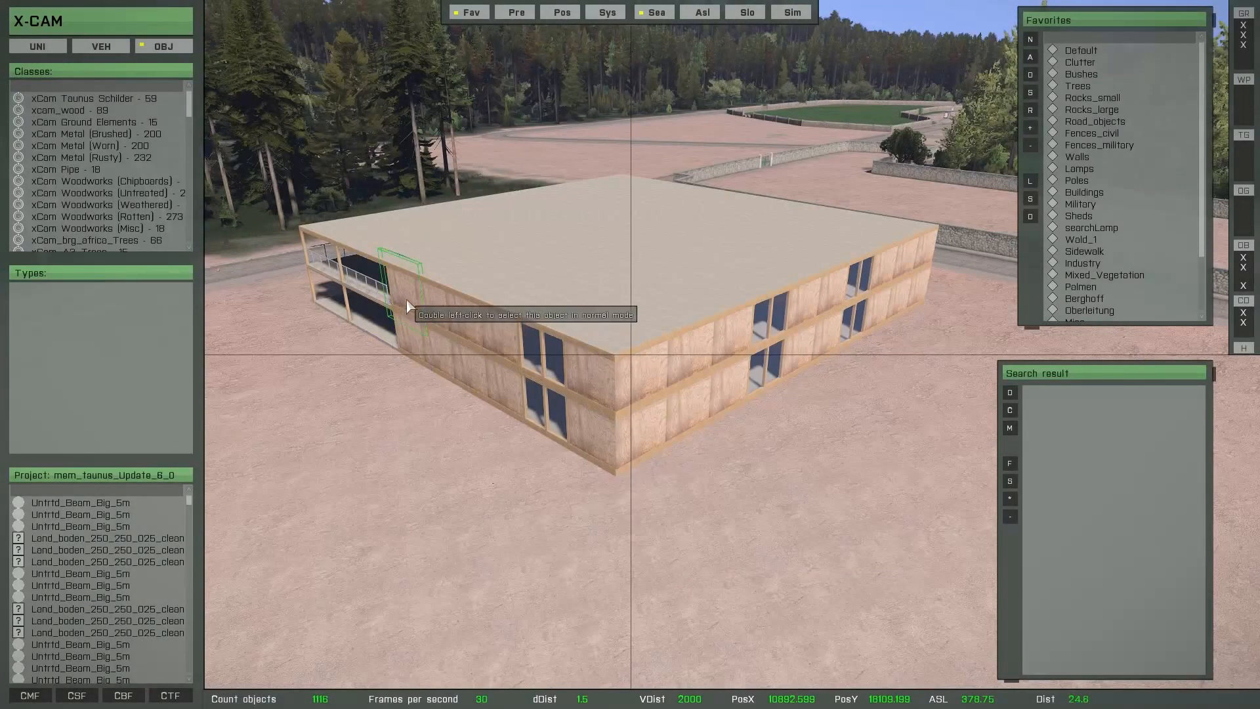
ctrl+click(443, 313)
ctrl+click(462, 318)
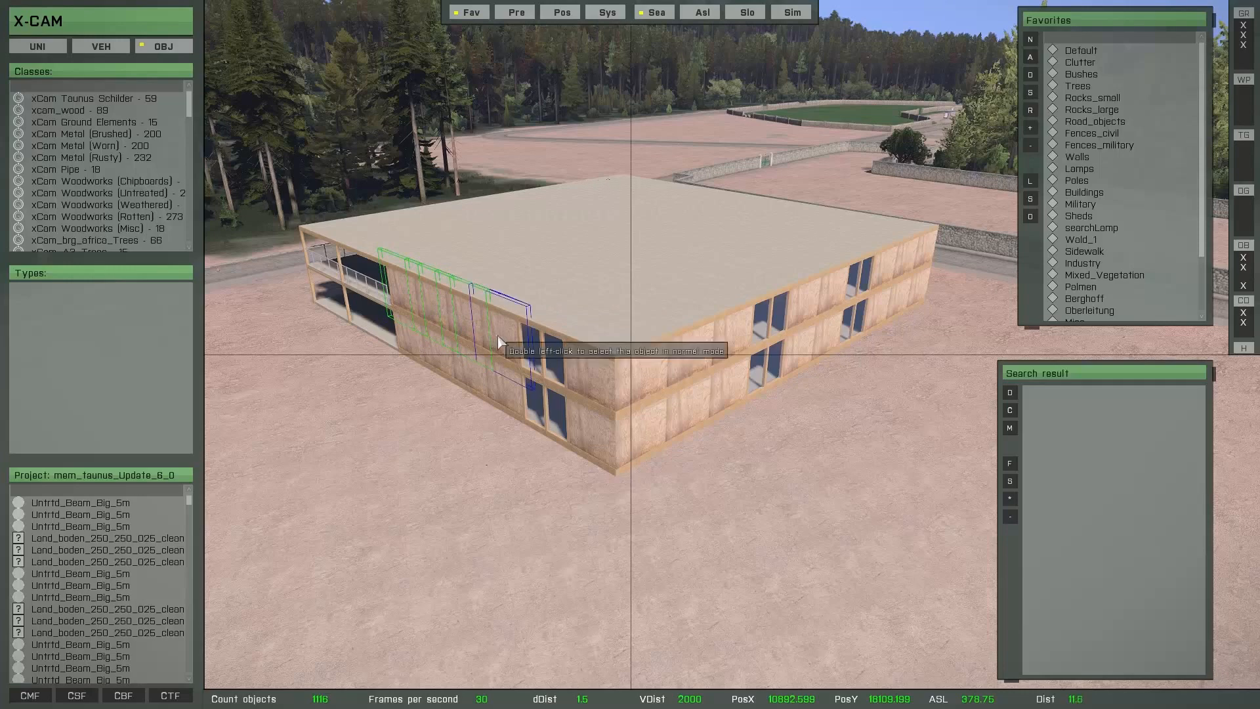
ctrl+click(498, 336)
ctrl+click(582, 376)
ctrl+click(649, 379)
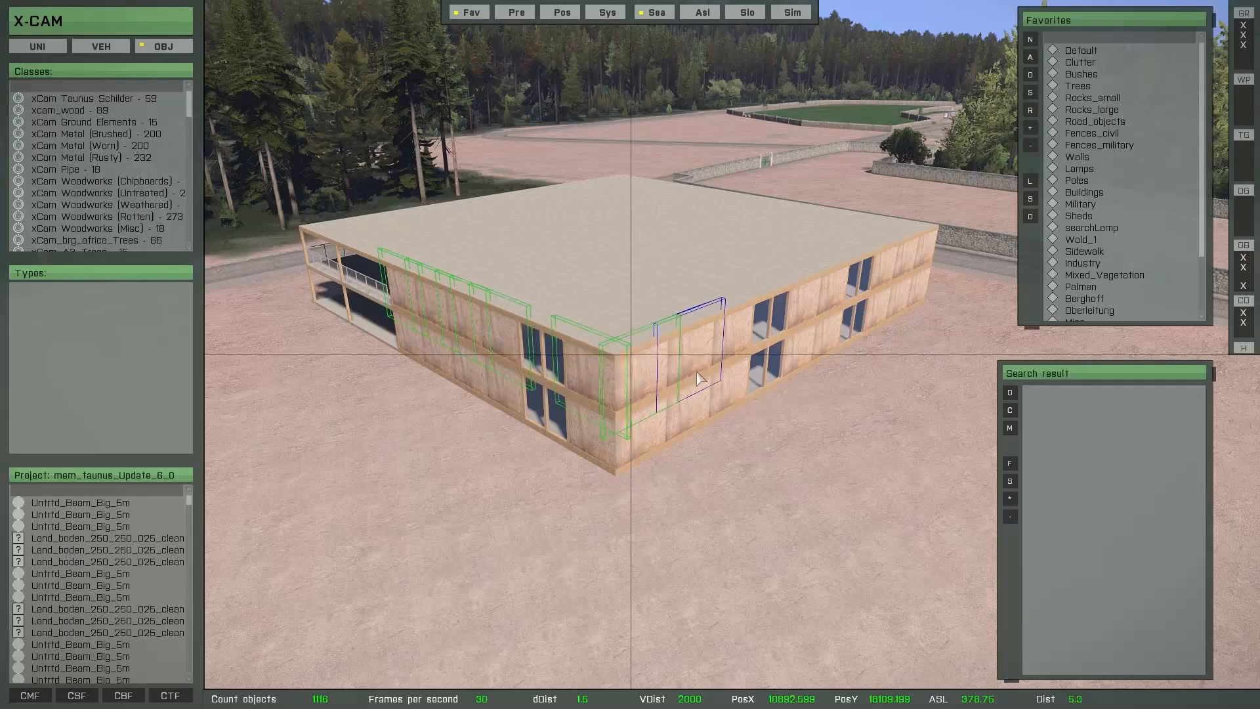
ctrl+click(698, 377)
ctrl+click(732, 345)
key(h)
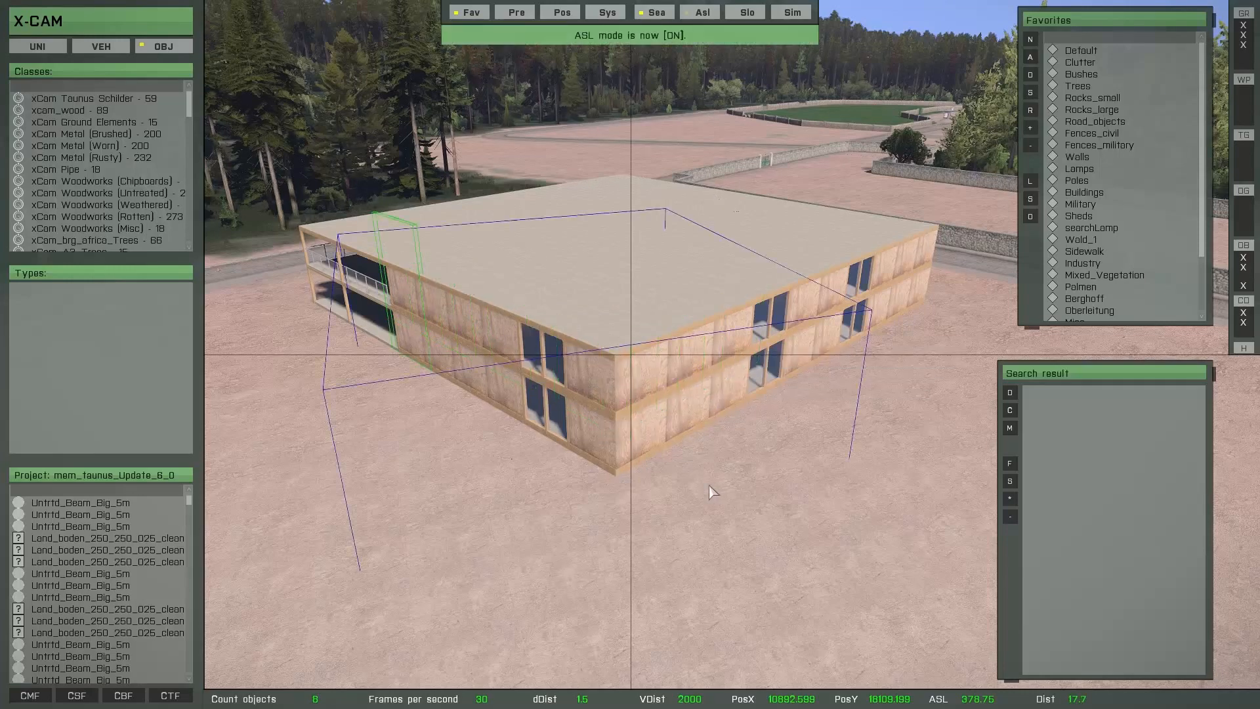
key(Delete)
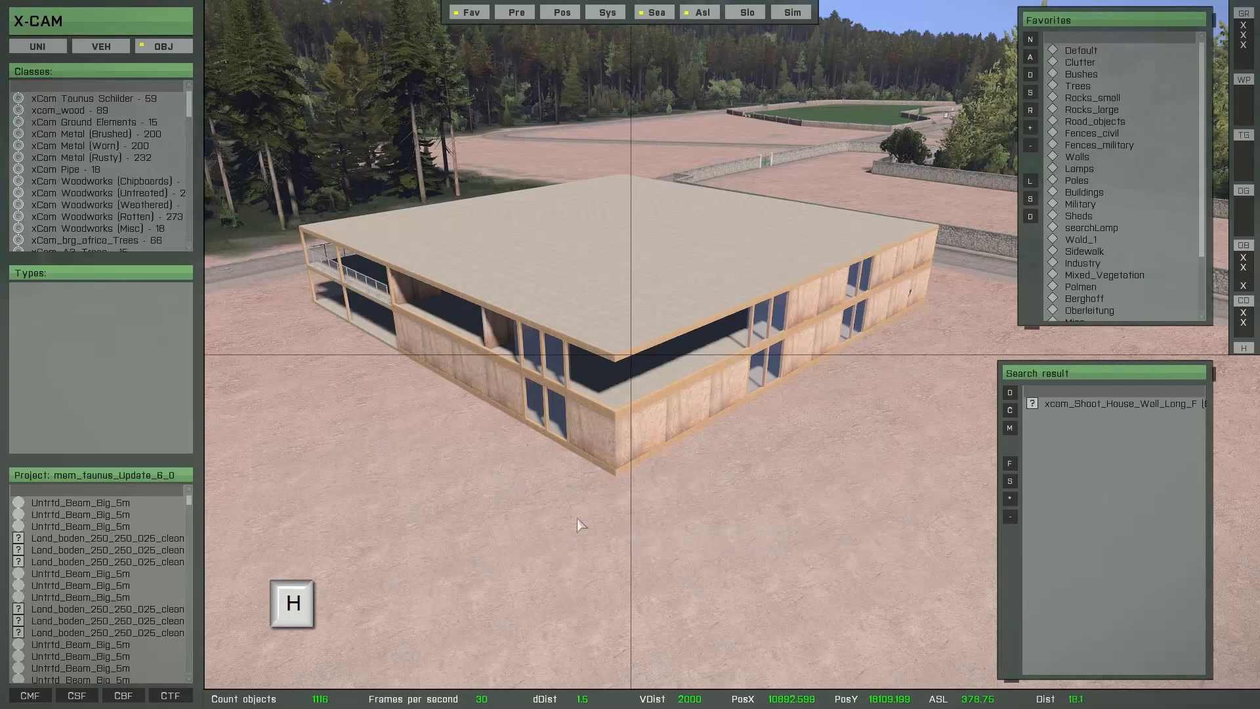
click(1010, 517)
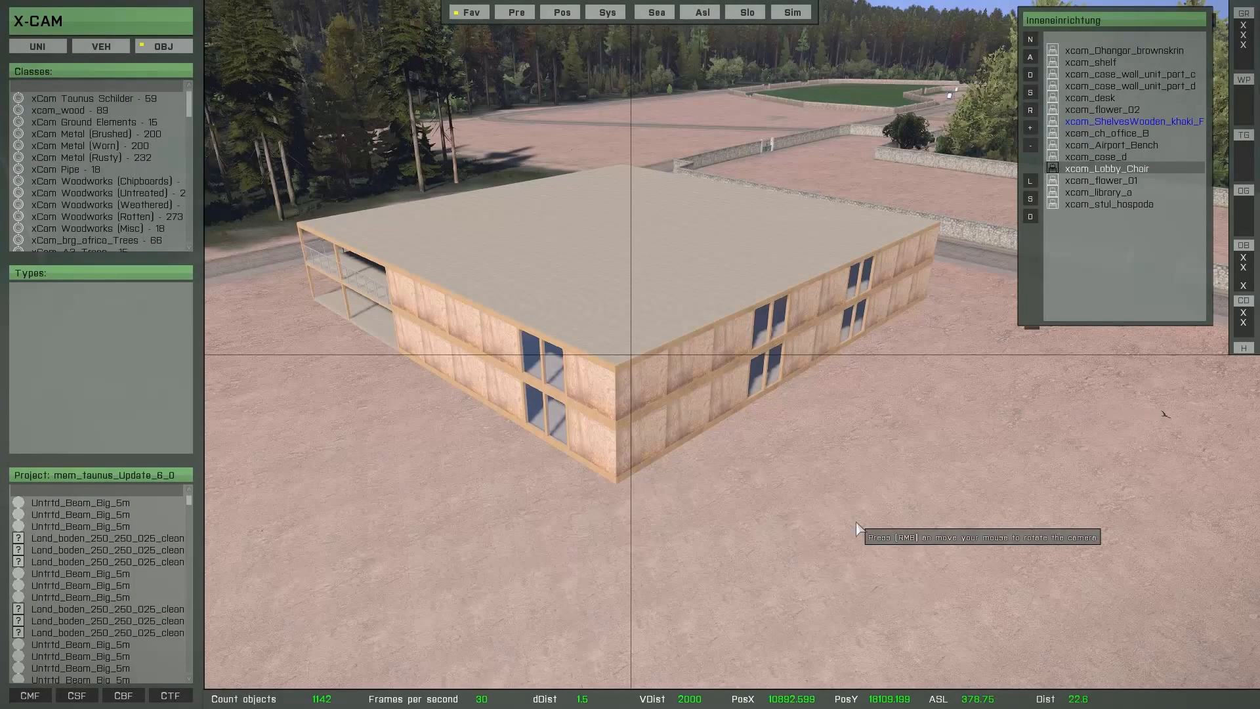
Show the search options and hide all roof plates of the same object type at once.
key(F5)
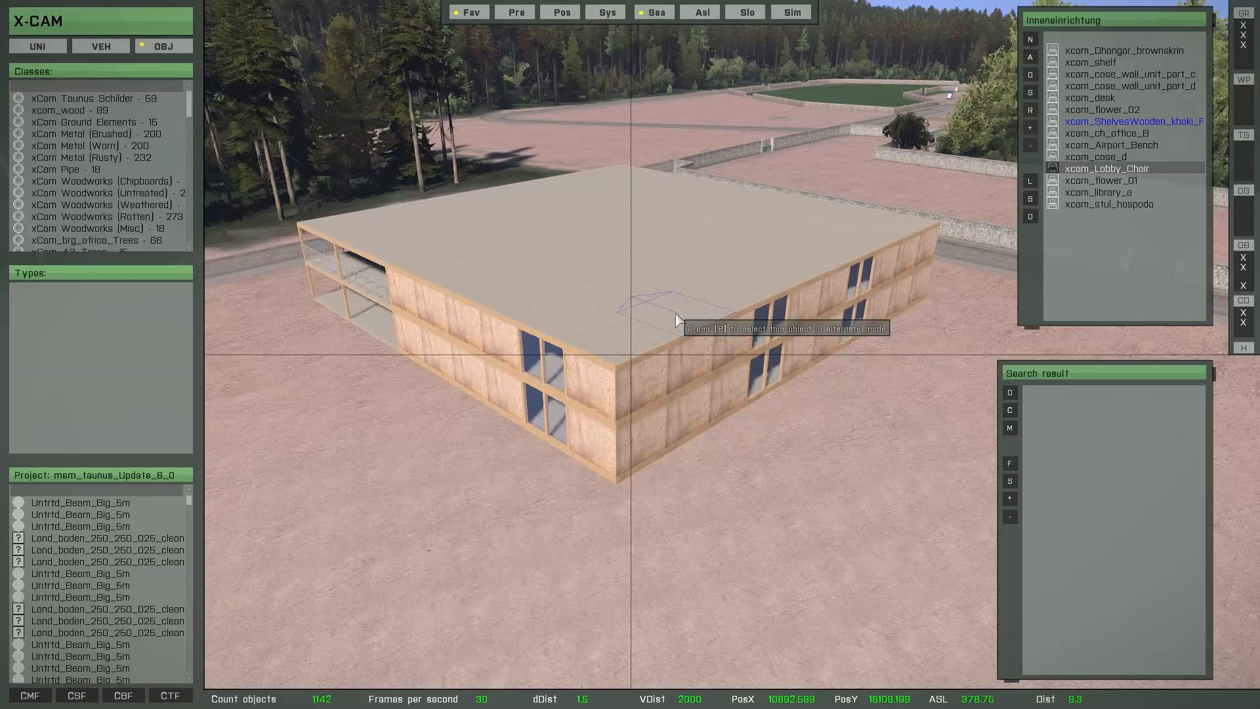
key(shift)
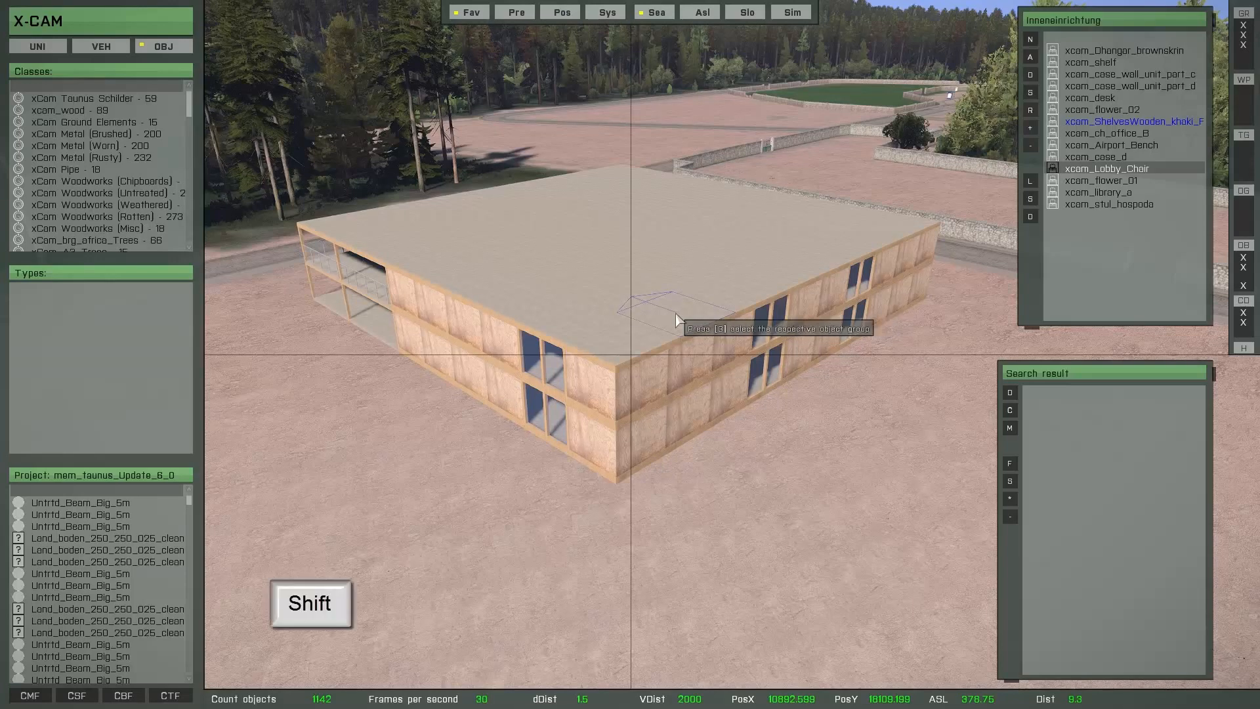
key(shift+h)
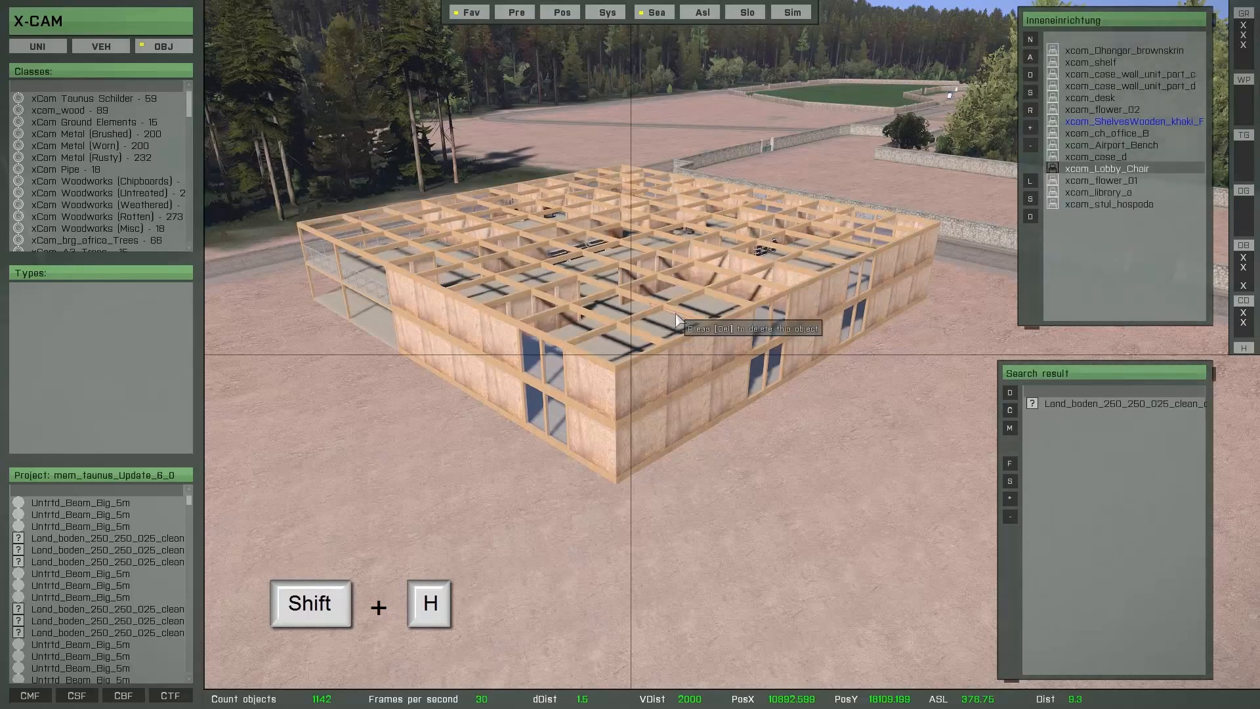
right_drag(677, 314, 689, 383)
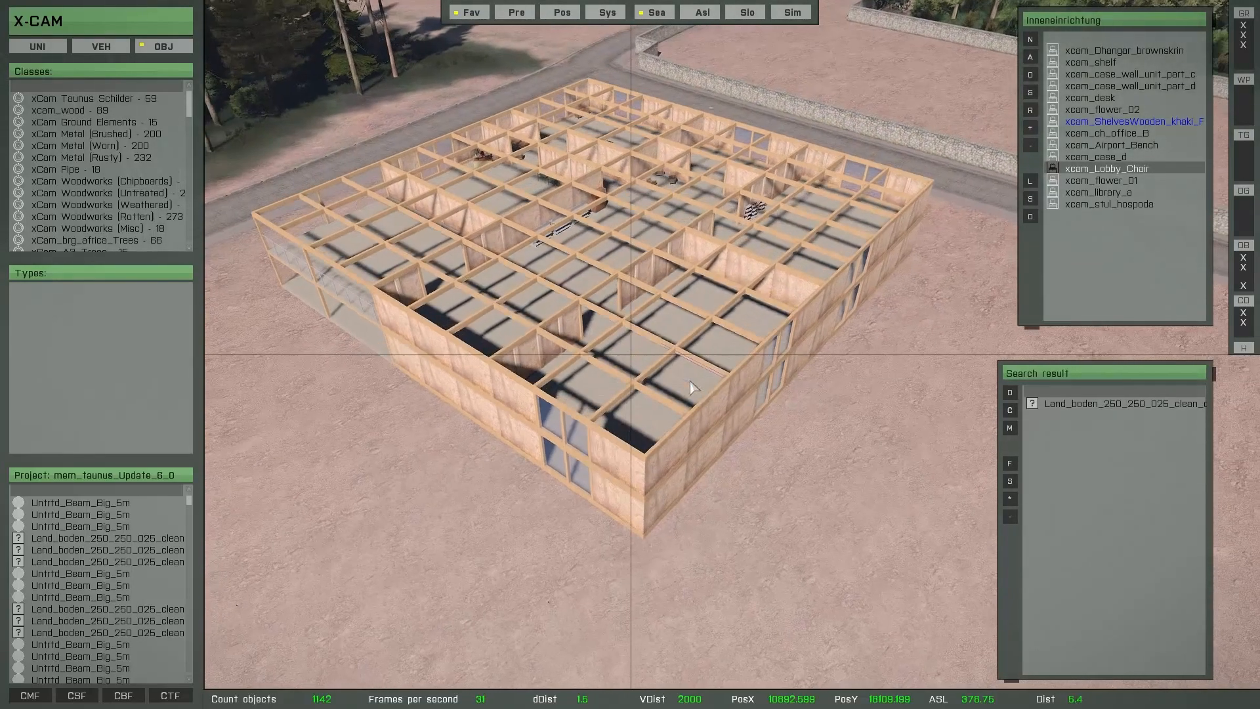
scroll(676, 374, up, 3)
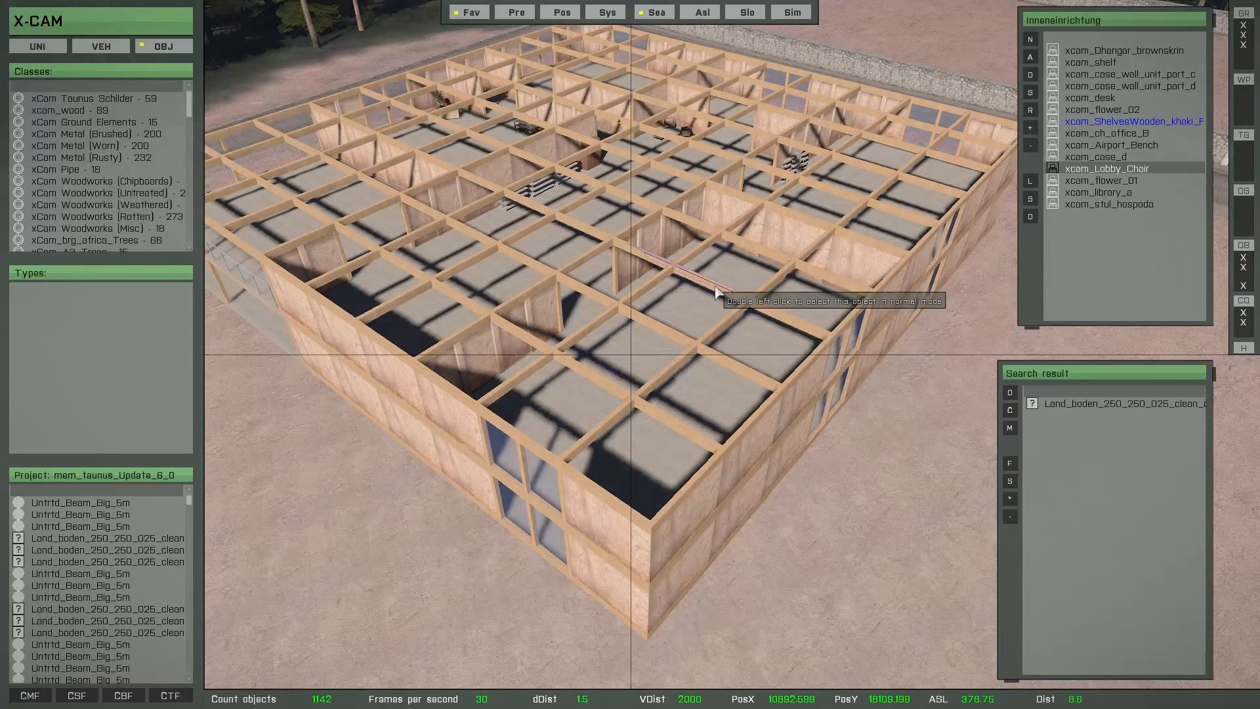
Hide all upper-storey objects of the types Untrtd_Beam_Big_5m, xcam_Shoot_House_Wall_Long_F and Untrtd_Beam_Big_5m_90, one type at a time.
key(shift+h)
key(shift+h)
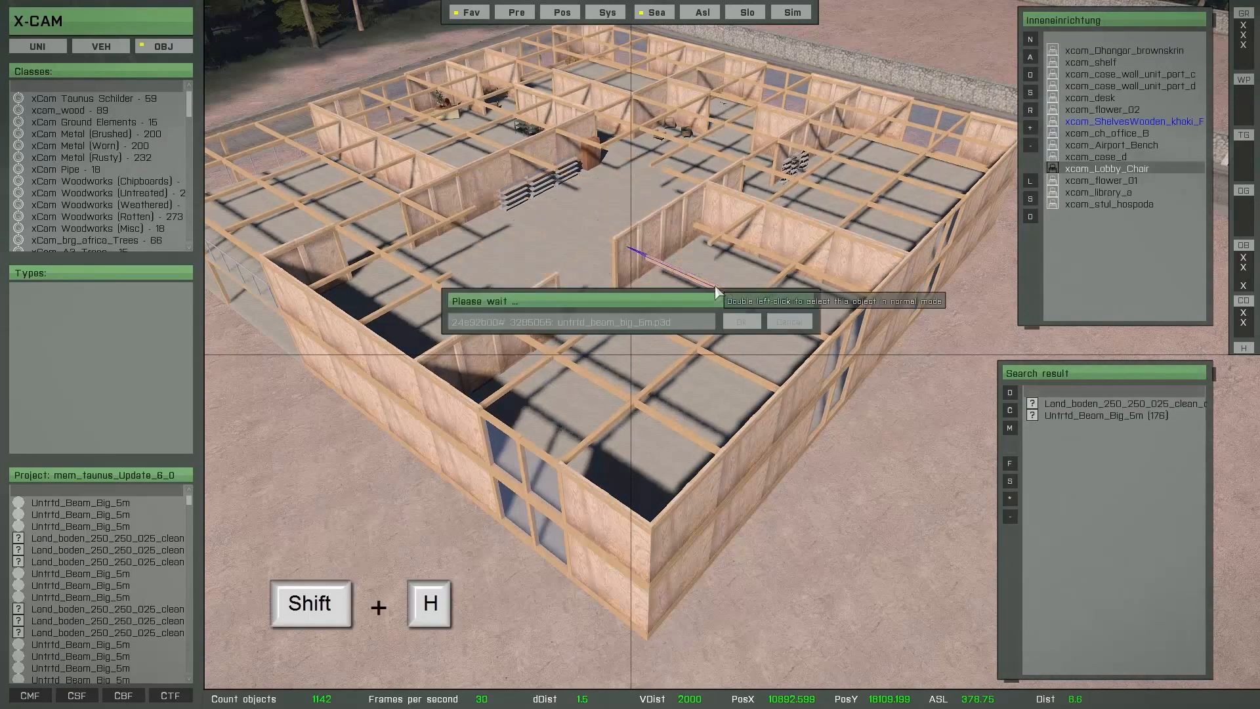
key(shift+h)
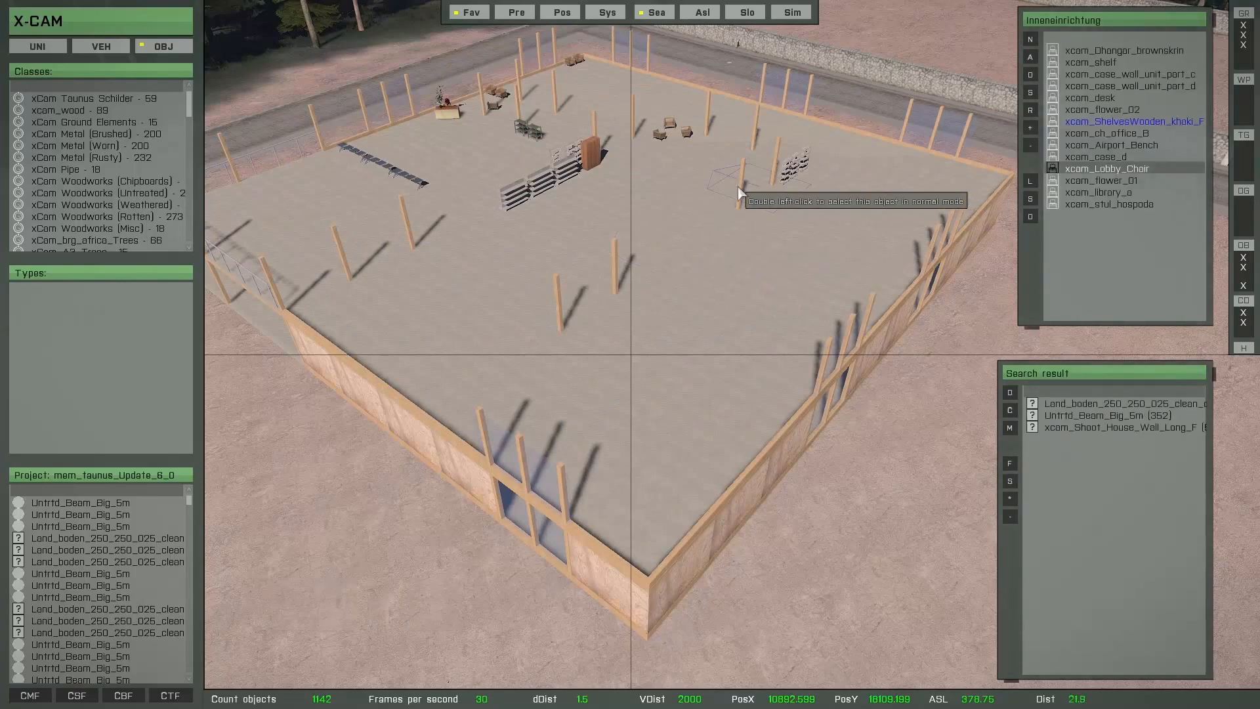
key(shift+h)
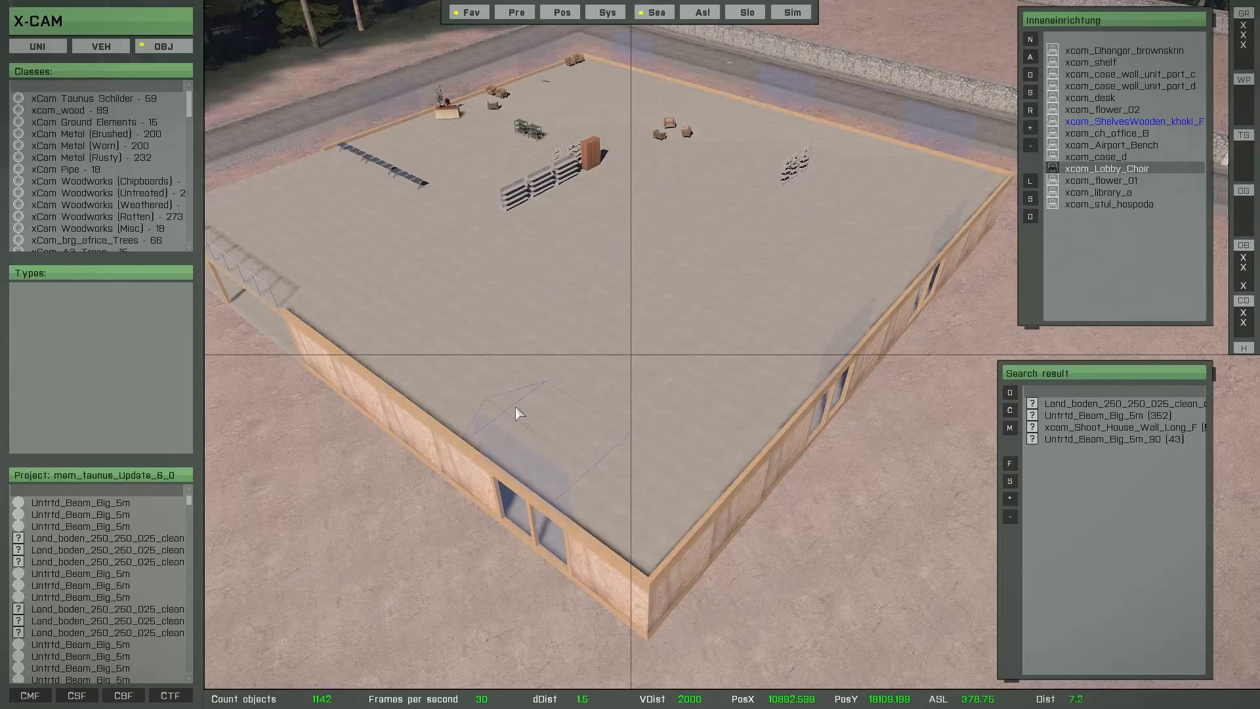
Hide all ground-floor wall panels and the upper storey's floor plates by type, and clear the whole filter list to restore every hidden object.
key(shift+h)
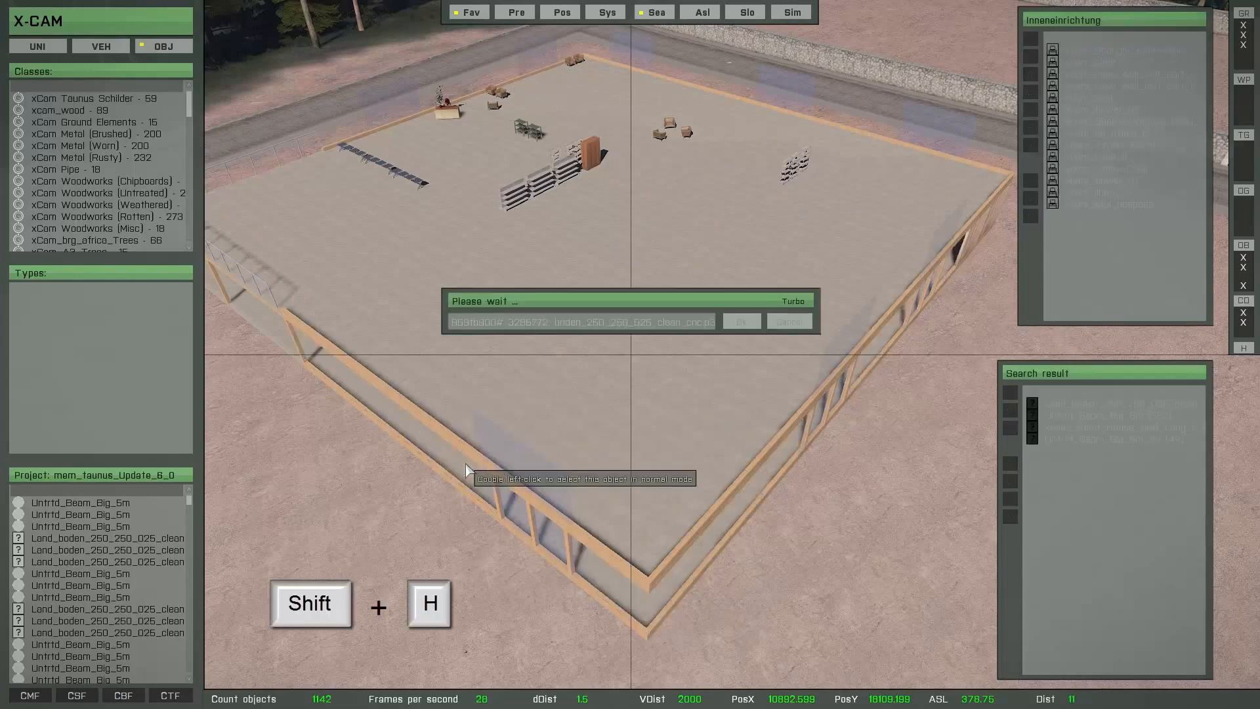
right_drag(521, 474, 647, 416)
key(shift+h)
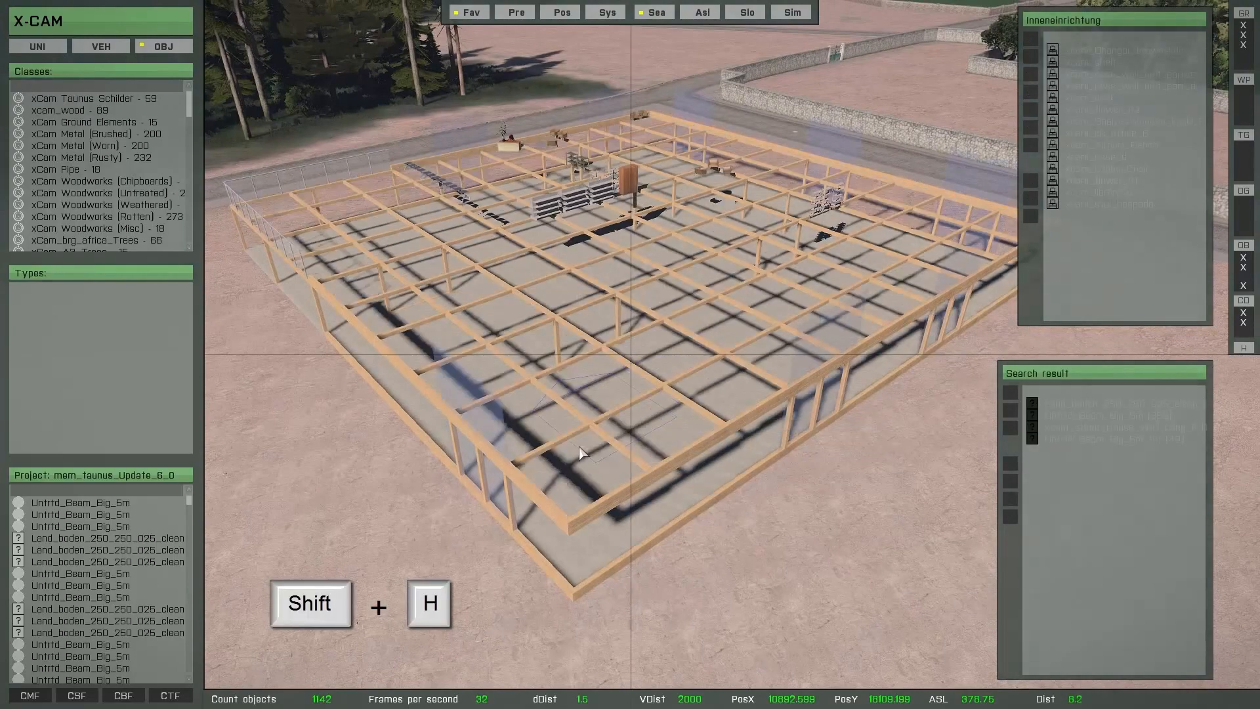
right_drag(580, 453, 924, 471)
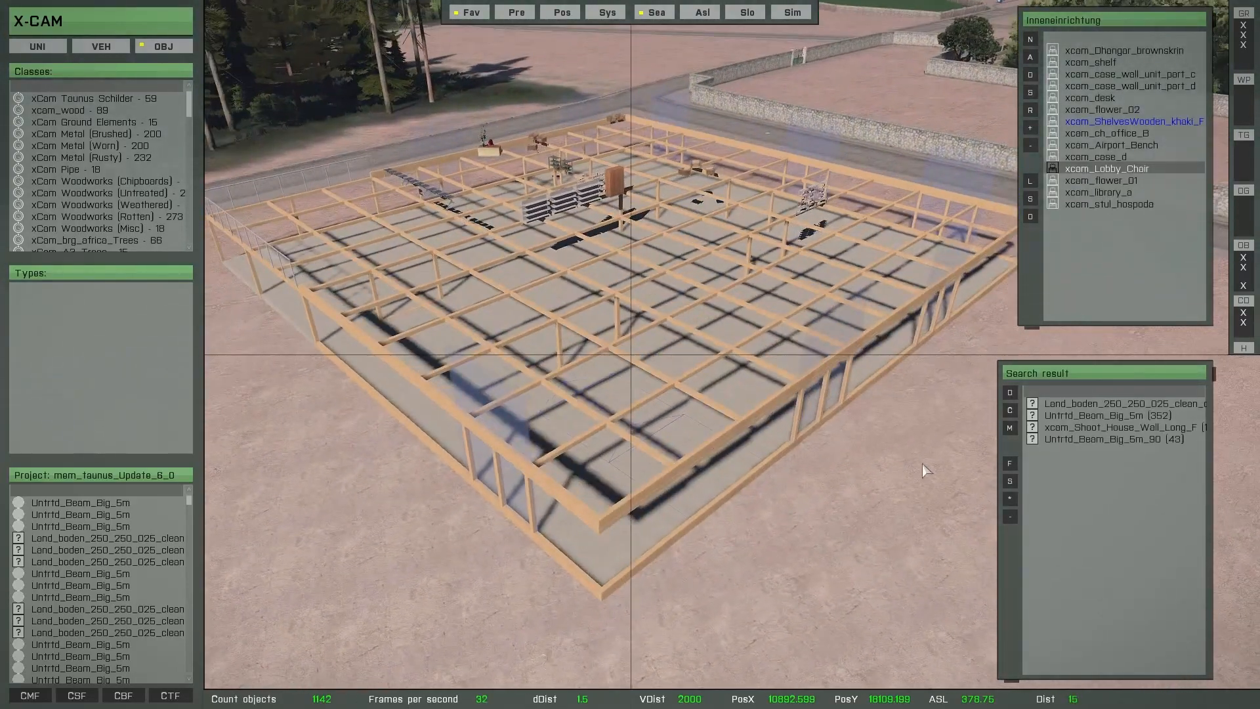
click(1005, 516)
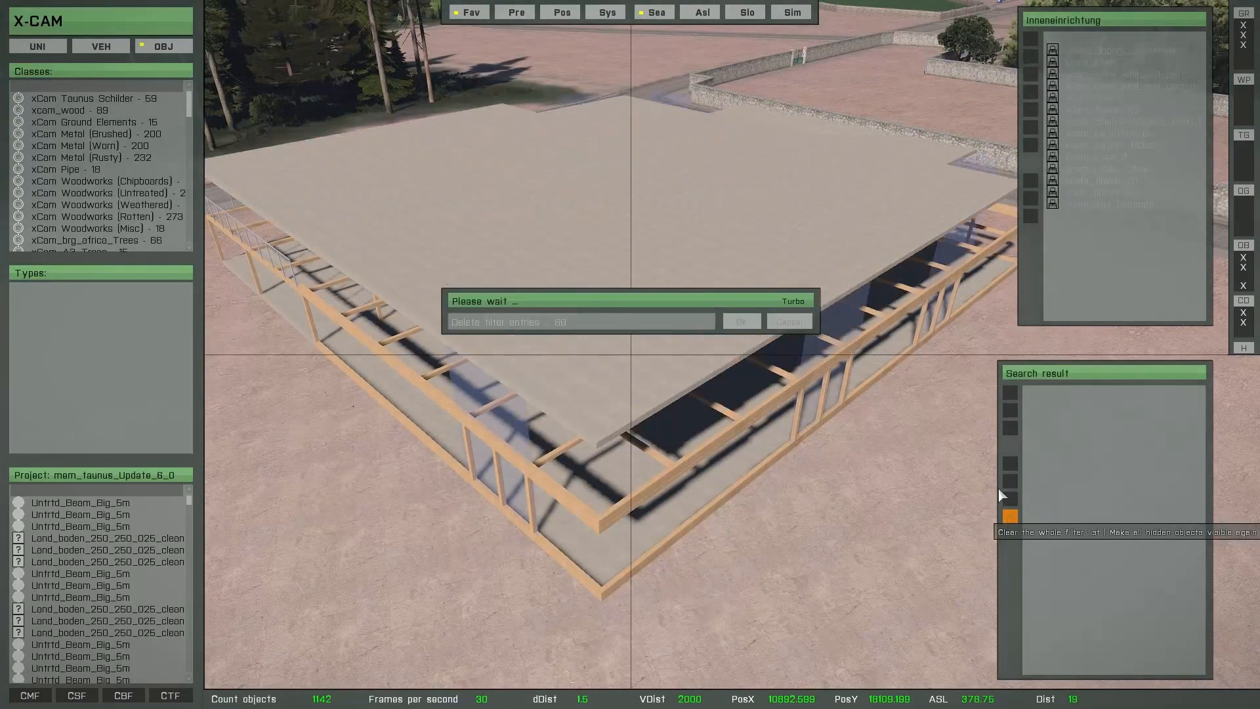
click(796, 304)
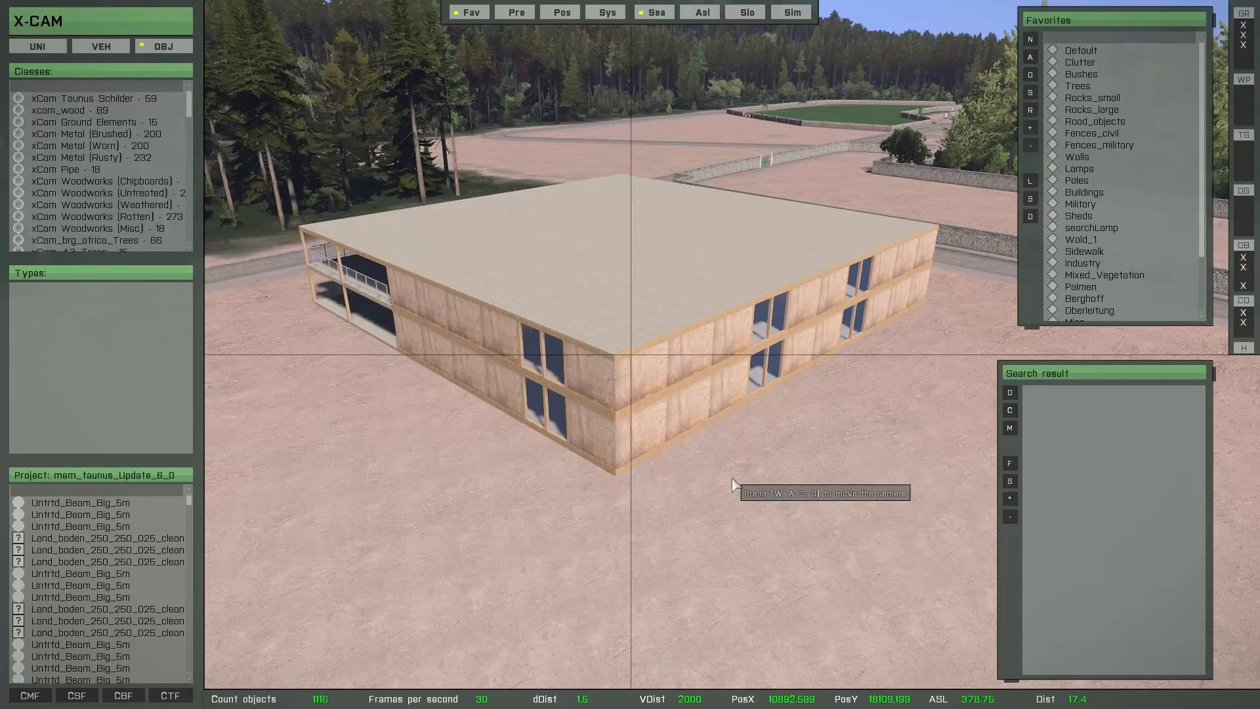
Hide neighbouring ground-floor wall panels near the front corner one at a time, and make all hidden objects visible again.
key(h)
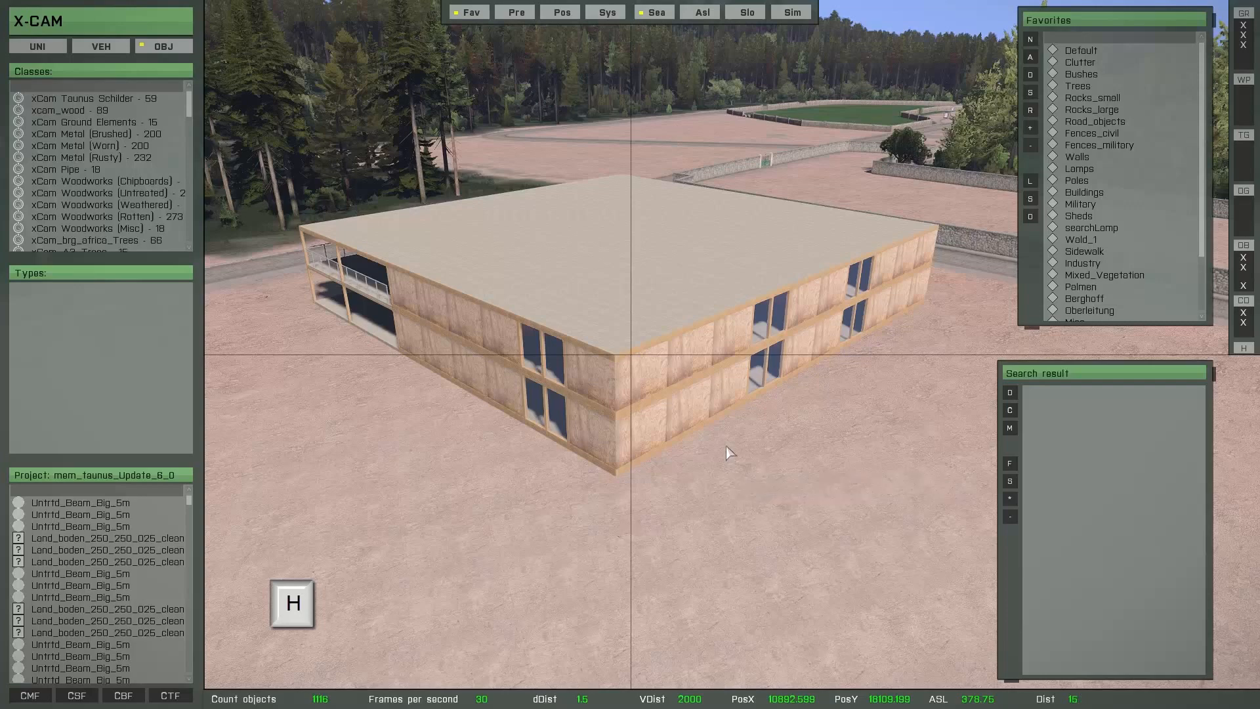
click(731, 402)
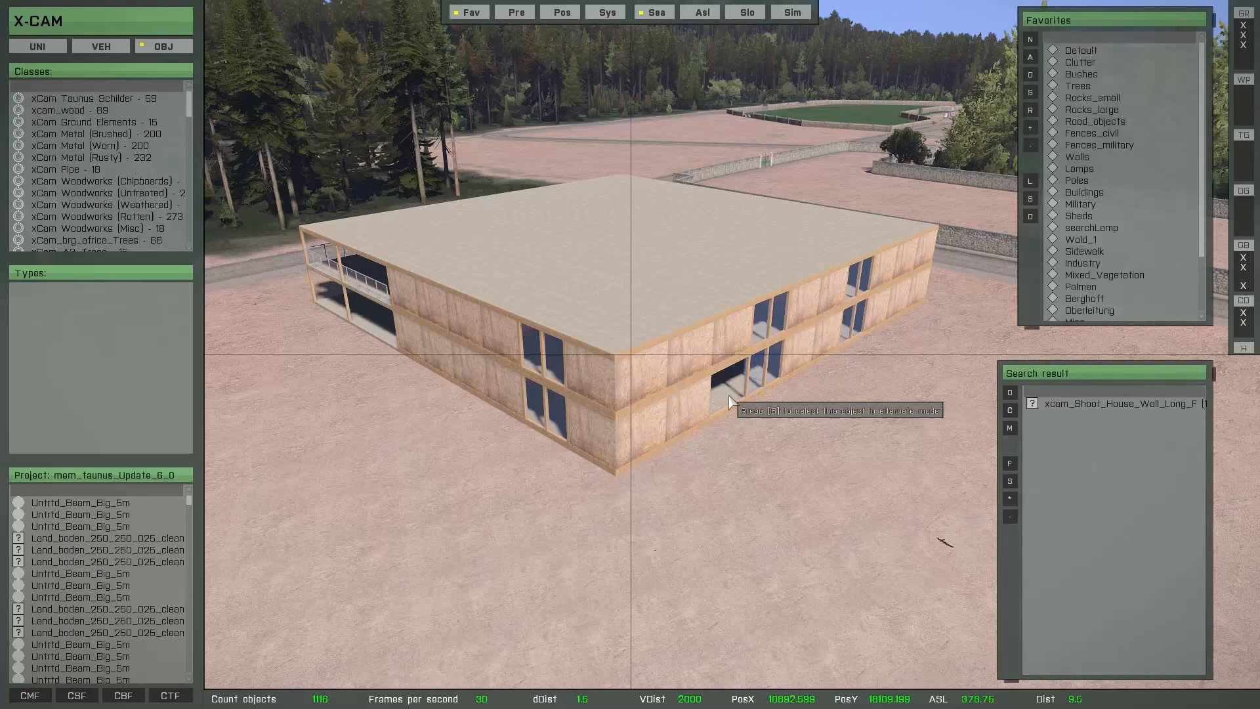
key(h)
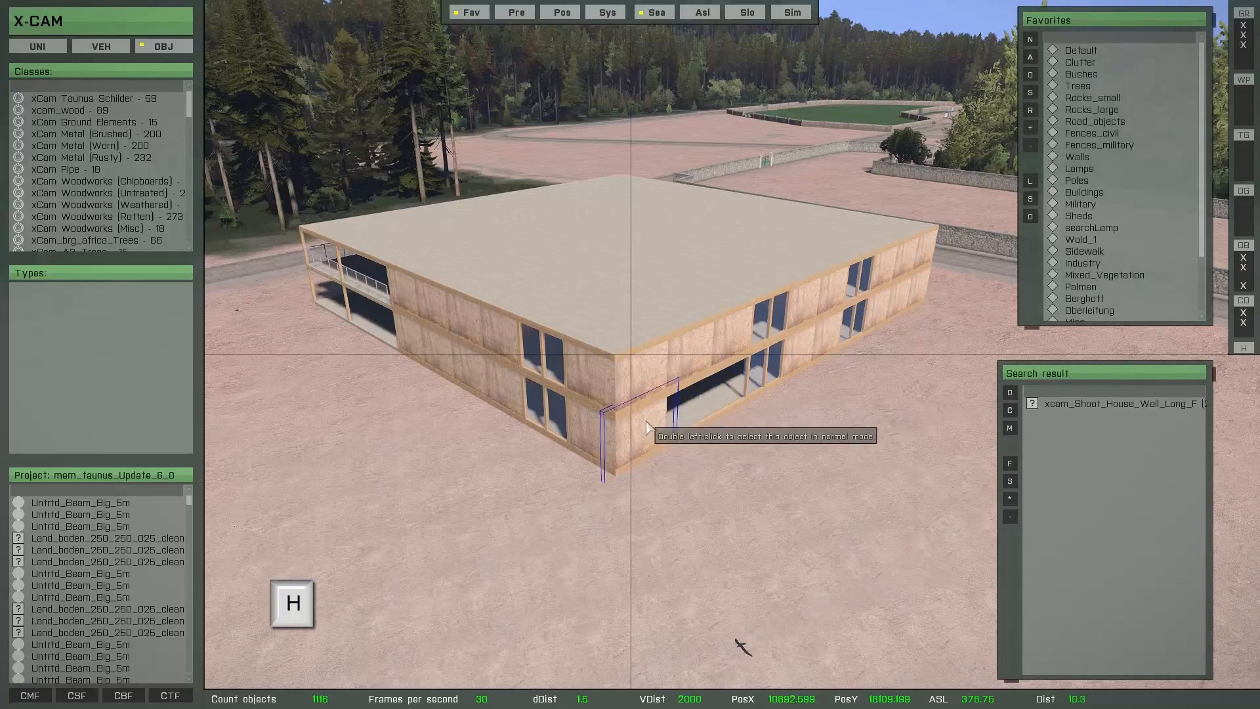
click(1010, 517)
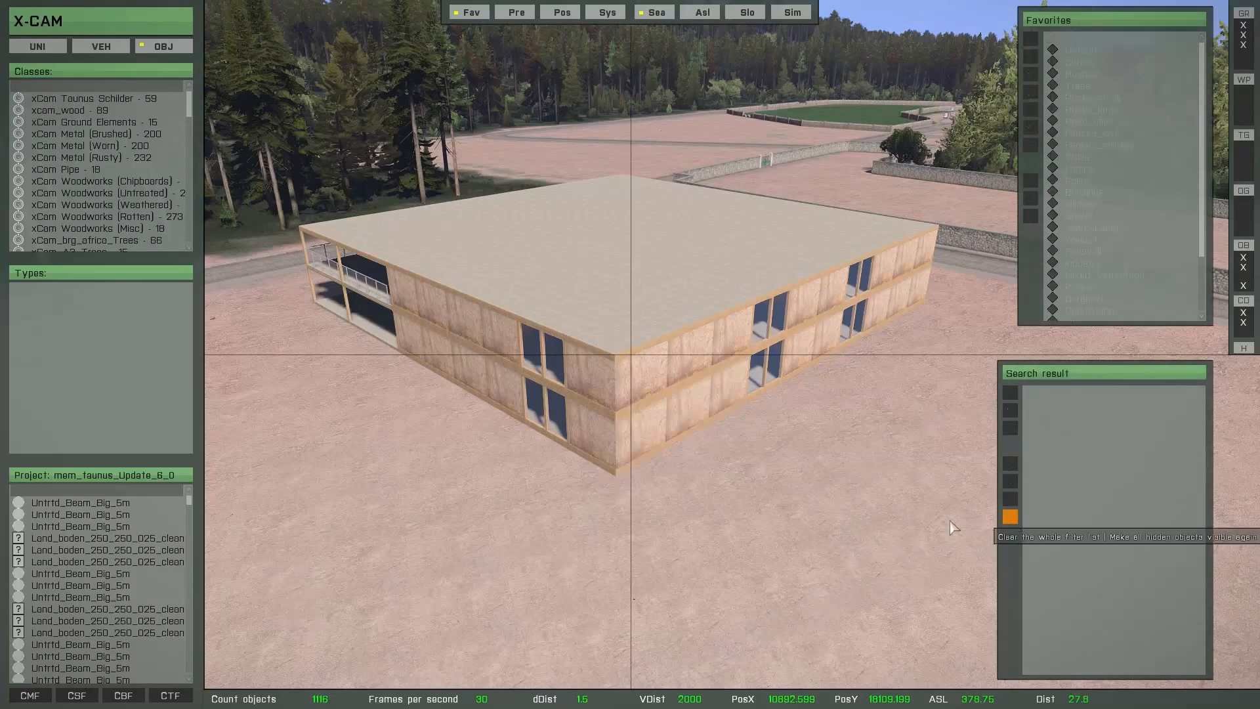
Brush over the building's front corner with the hide brush and cancel the brushing.
click(793, 555)
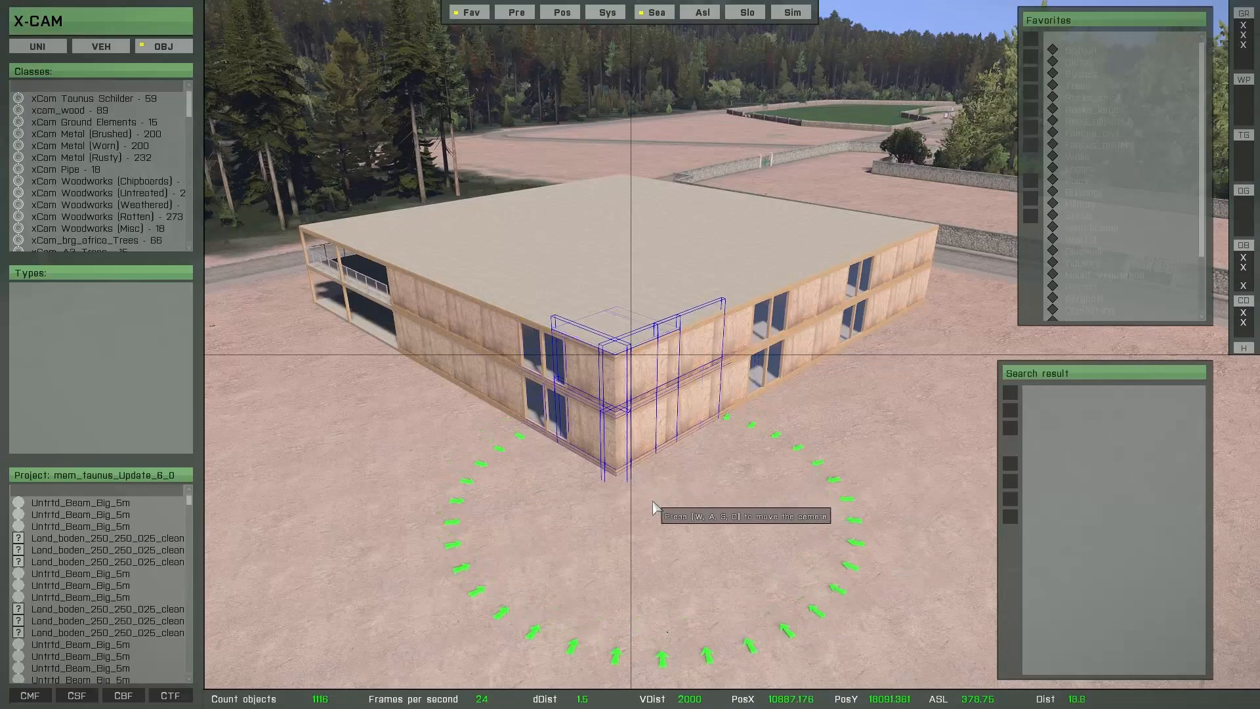
key(Delete)
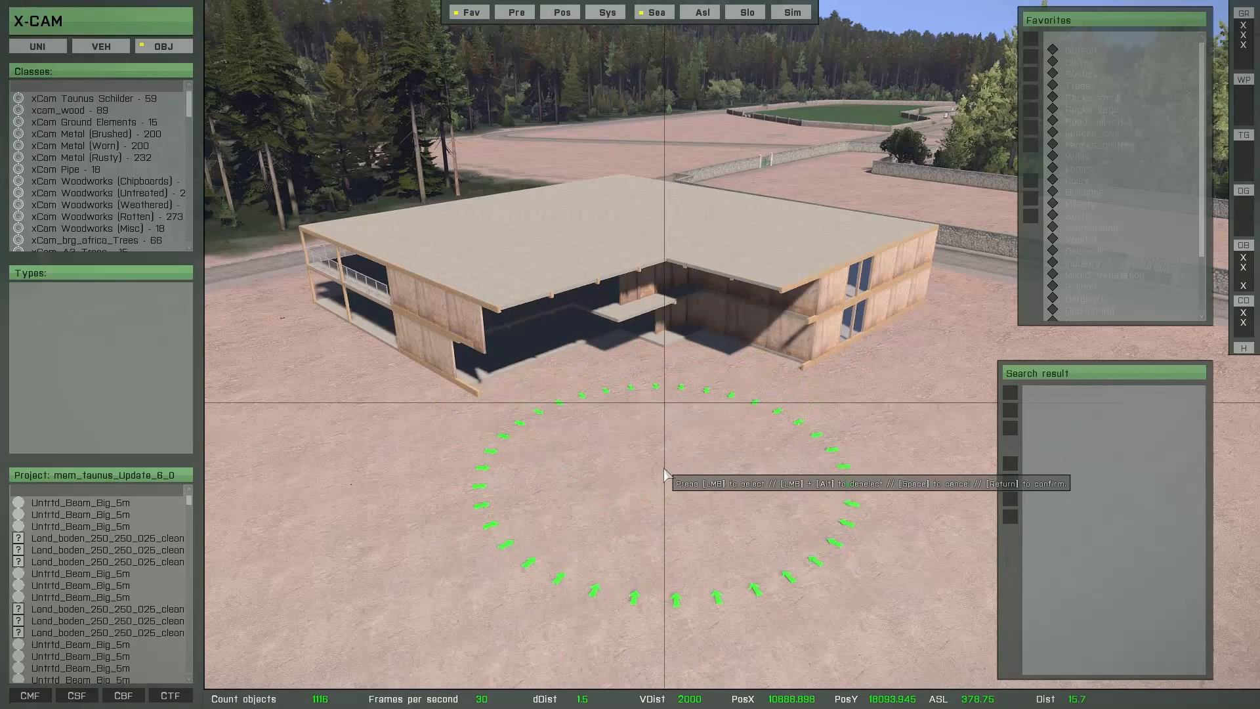
key(space)
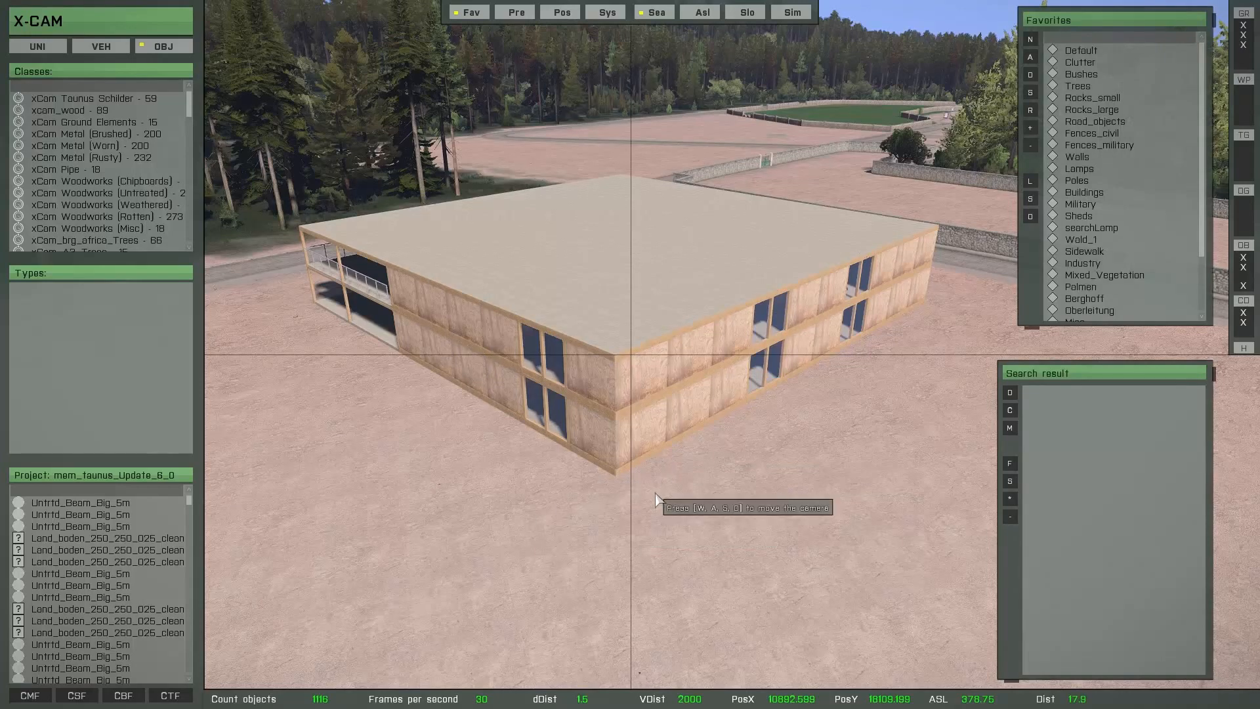
Hide the objects at the building's front corner with the brush, confirm, and clear the whole filter list to restore them.
mouse_move(640, 528)
mouse_down()
mouse_move(608, 455)
mouse_move(561, 423)
mouse_move(622, 443)
mouse_up()
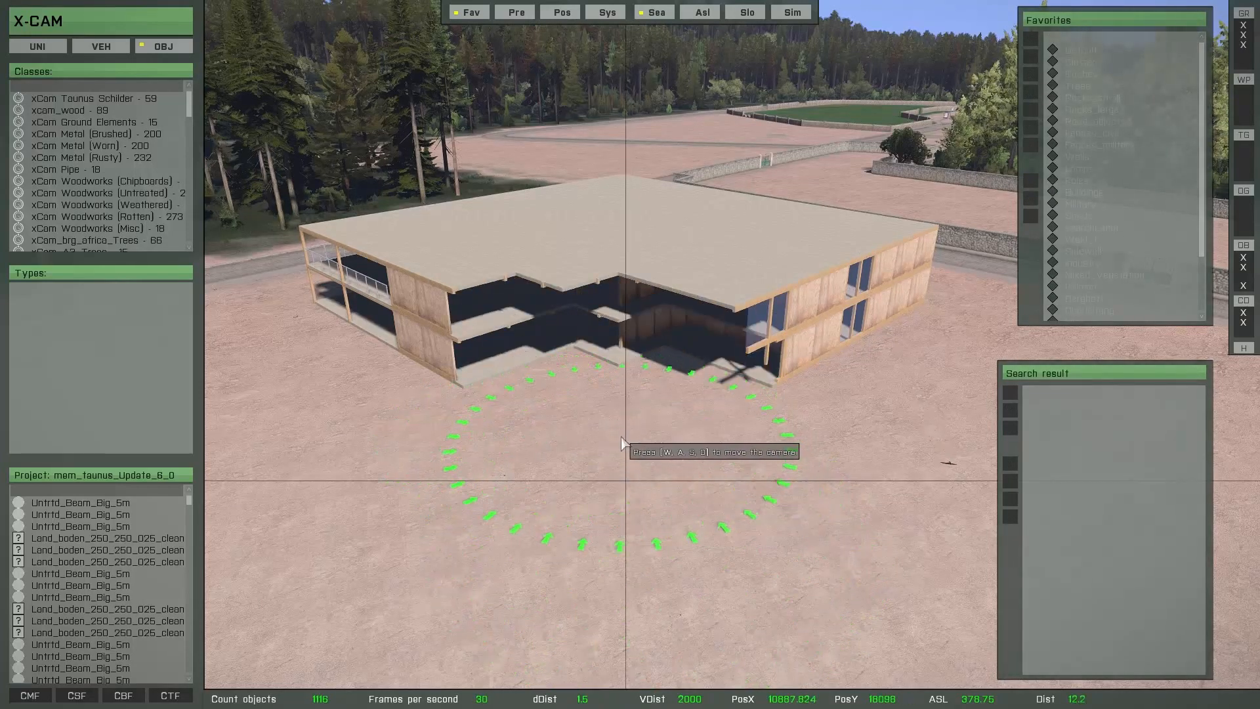
key(Return)
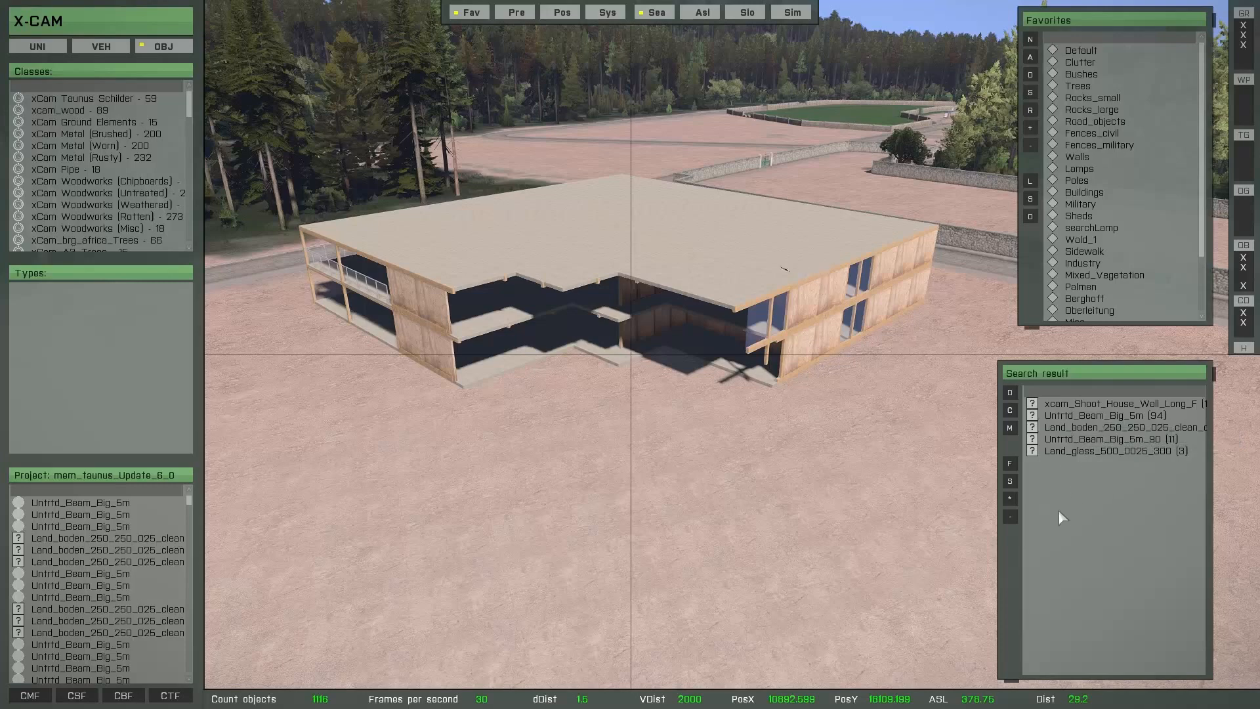
click(1011, 517)
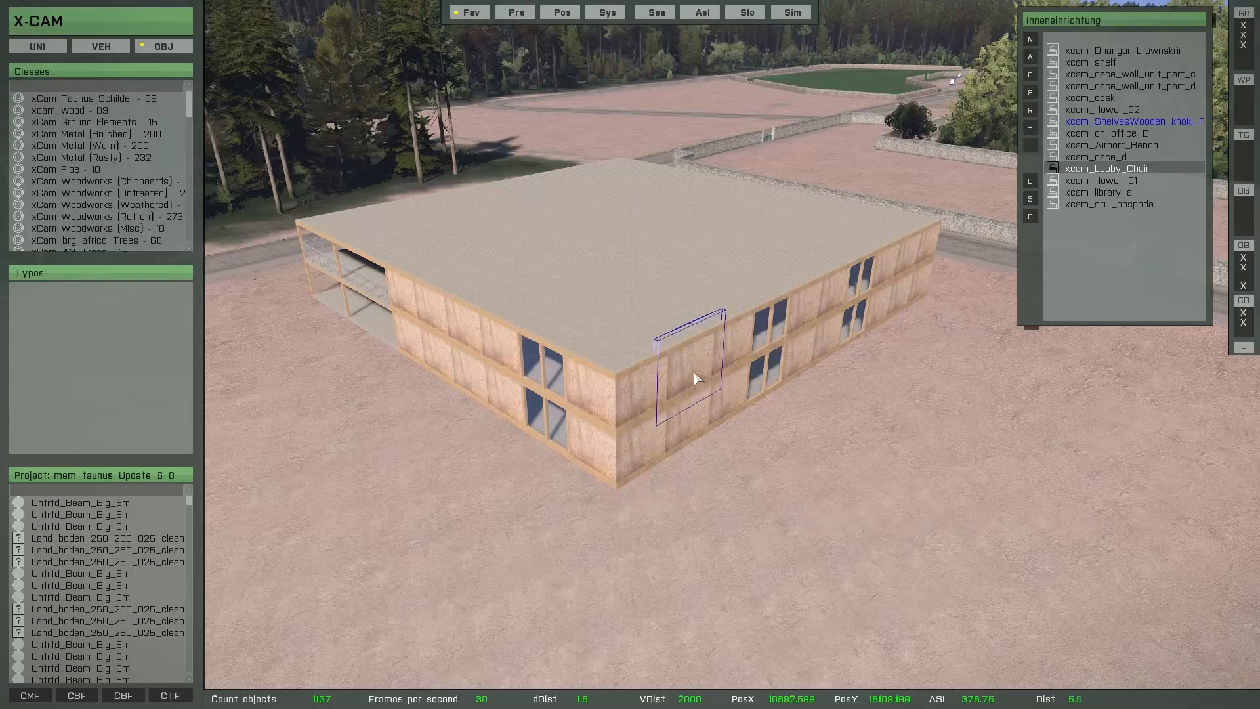
Select a roof-edge beam and the adjoining roof plate as the object types for the hide brush.
key(ctrl)
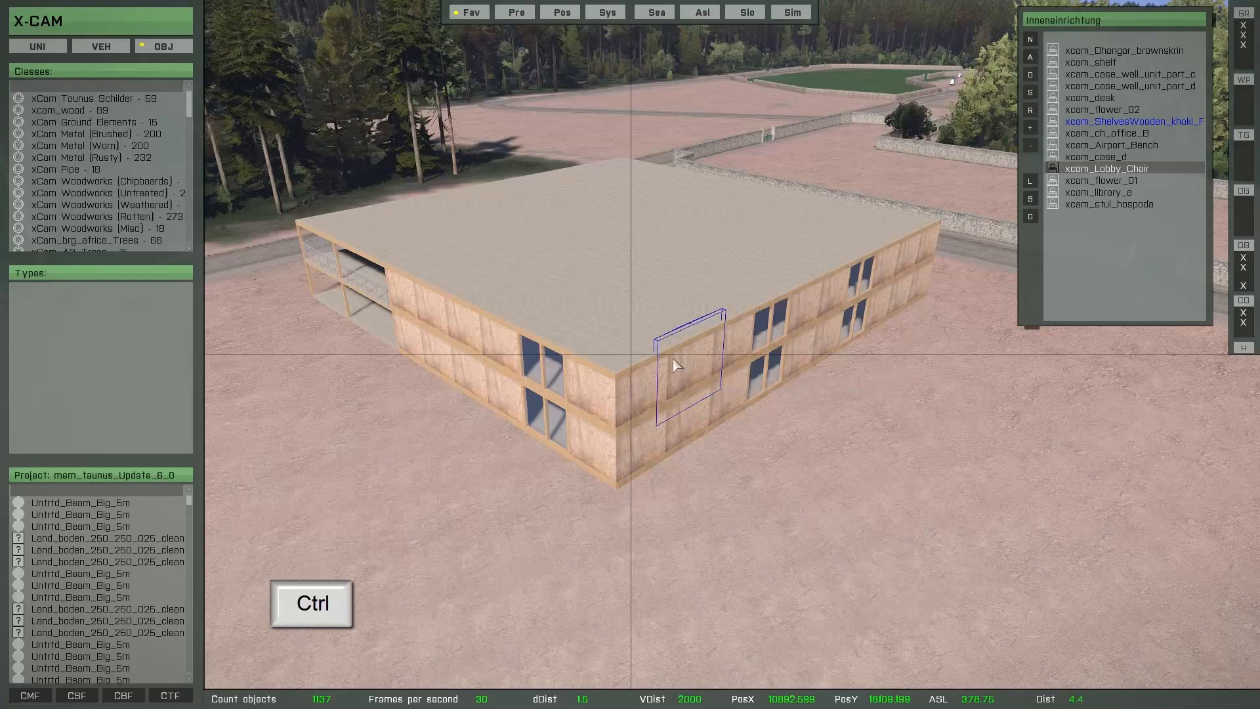
ctrl+click(671, 359)
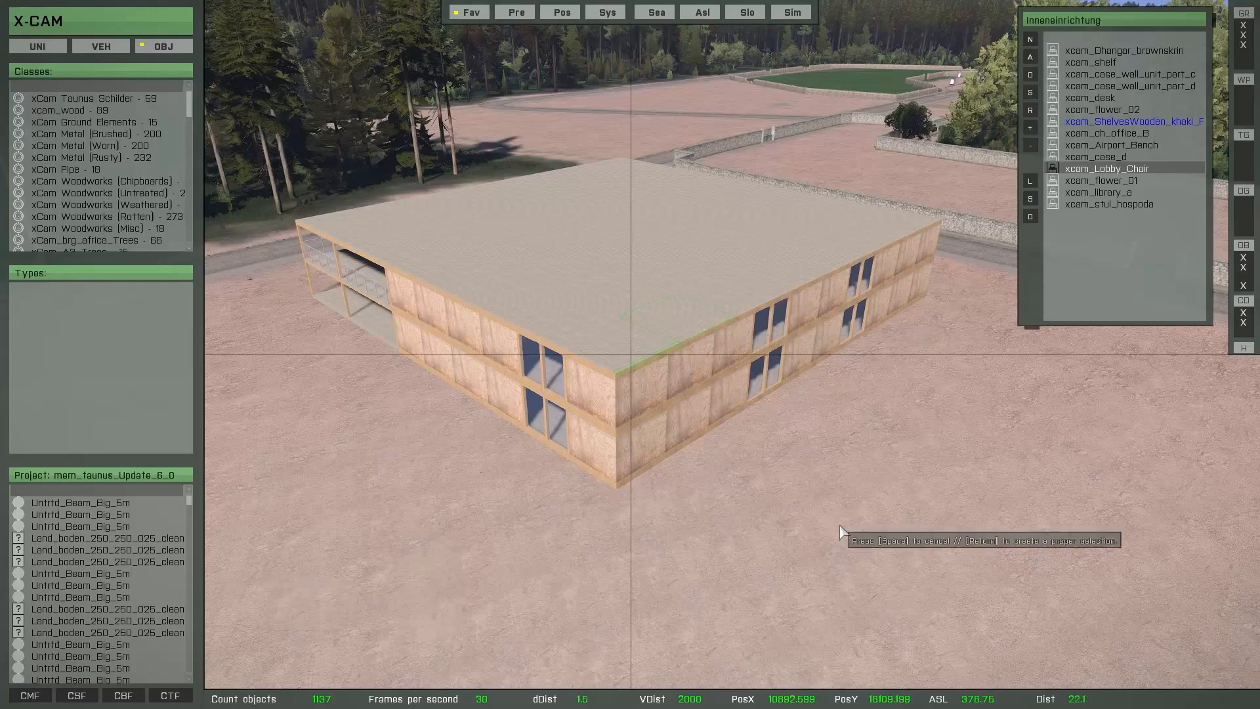
key(h)
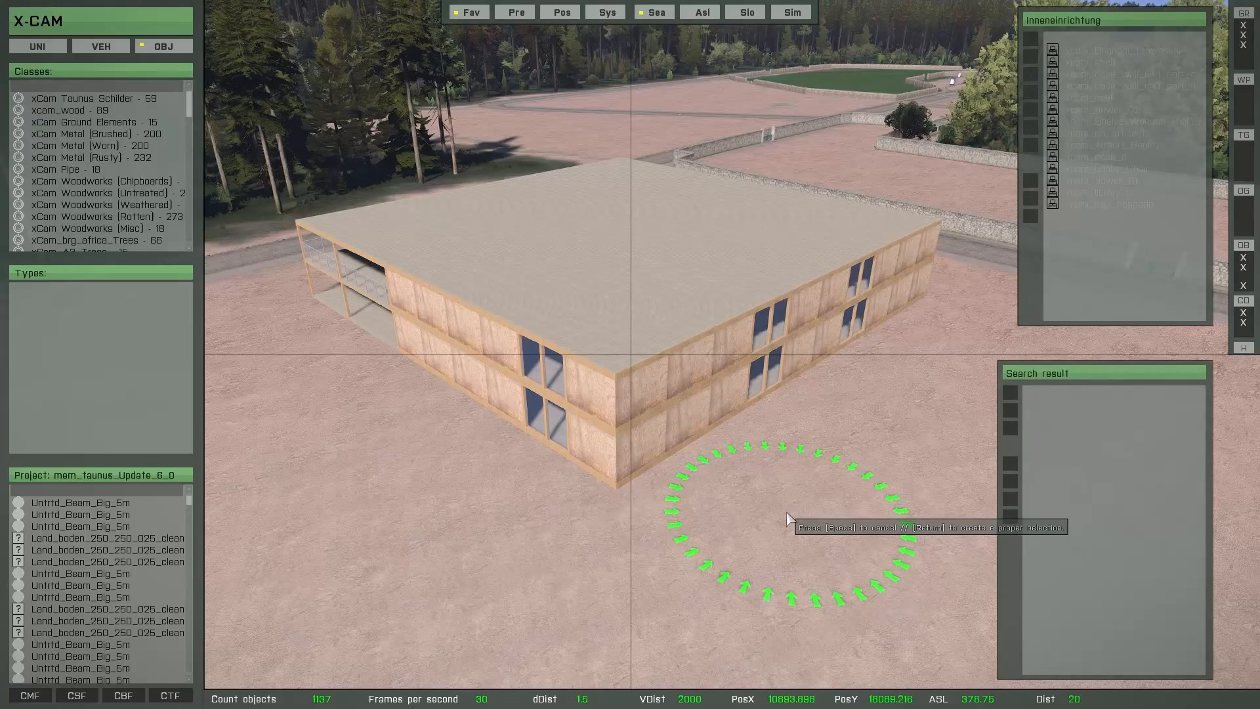
key(Return)
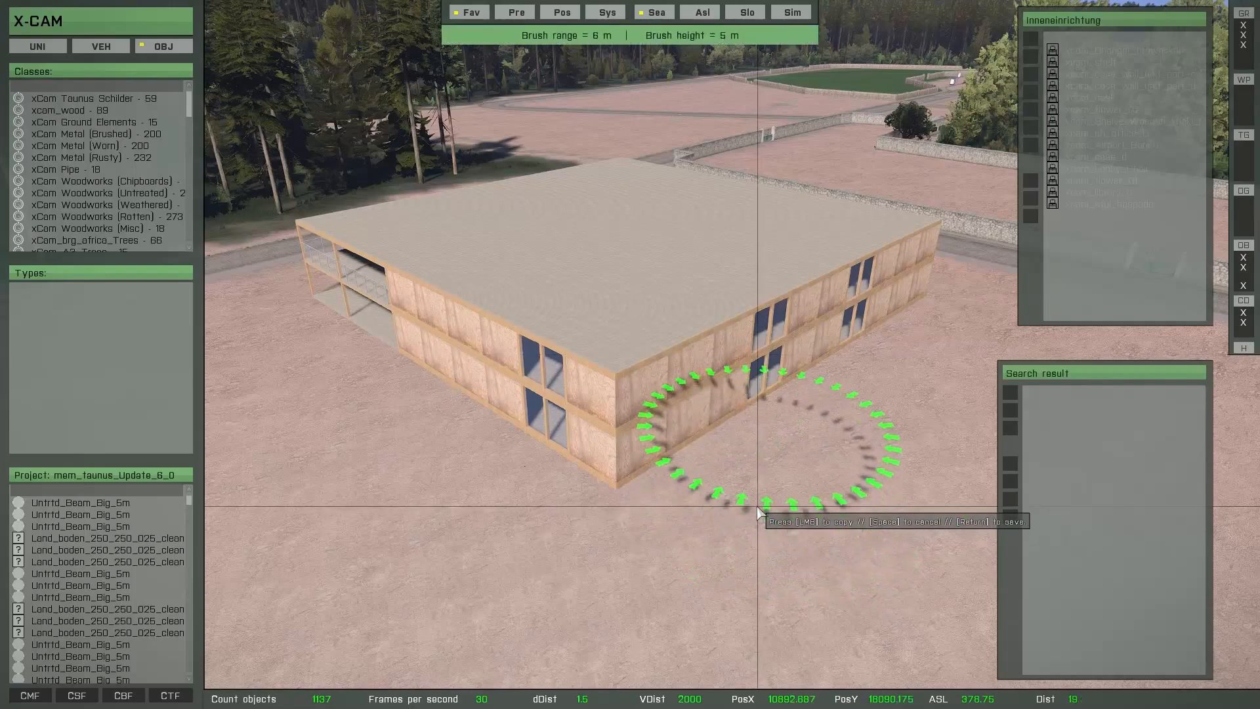
Set the brush height to 5.5 m, detect only objects above it, and brush away all the roof plates and beams.
click(726, 494)
key(Return)
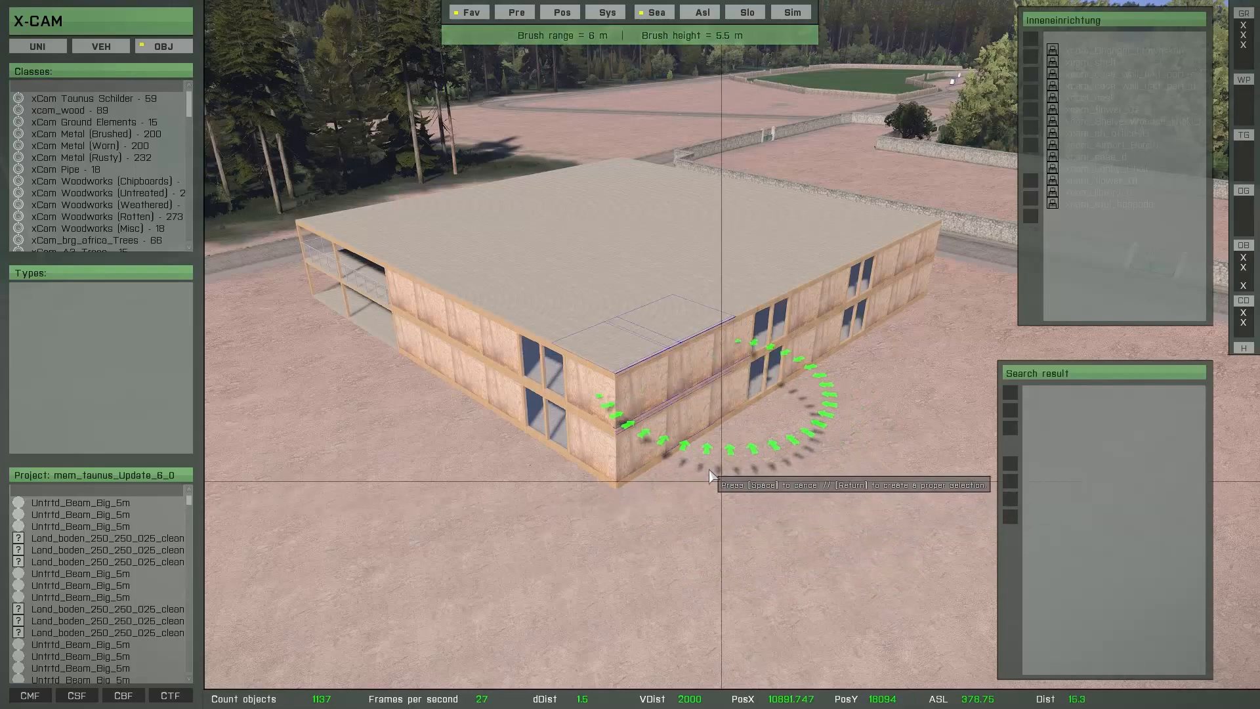
click(710, 509)
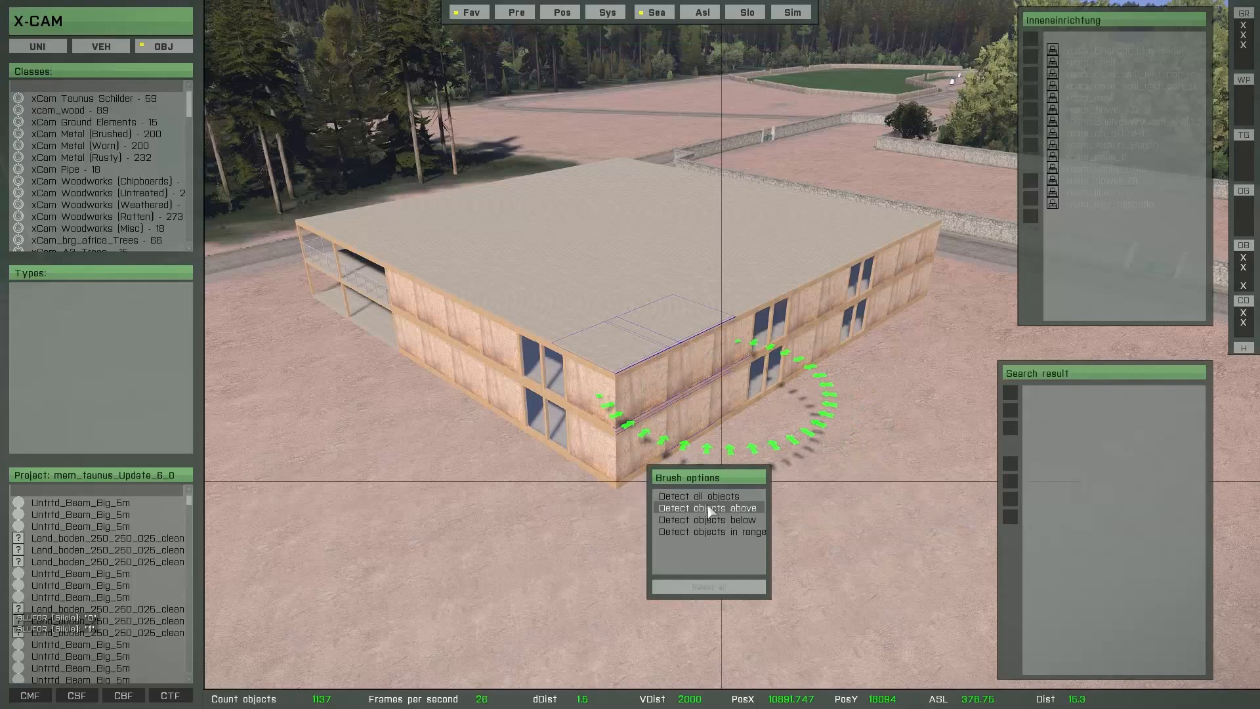
key(Escape)
mouse_move(691, 447)
mouse_down()
mouse_move(681, 445)
mouse_move(805, 362)
mouse_move(893, 279)
mouse_move(801, 296)
mouse_move(709, 282)
mouse_move(750, 242)
mouse_move(617, 308)
mouse_move(653, 220)
mouse_move(627, 292)
mouse_move(590, 333)
mouse_move(640, 217)
mouse_move(529, 315)
mouse_move(441, 355)
mouse_move(430, 263)
mouse_move(371, 299)
mouse_move(321, 279)
mouse_move(494, 350)
mouse_up()
key(Return)
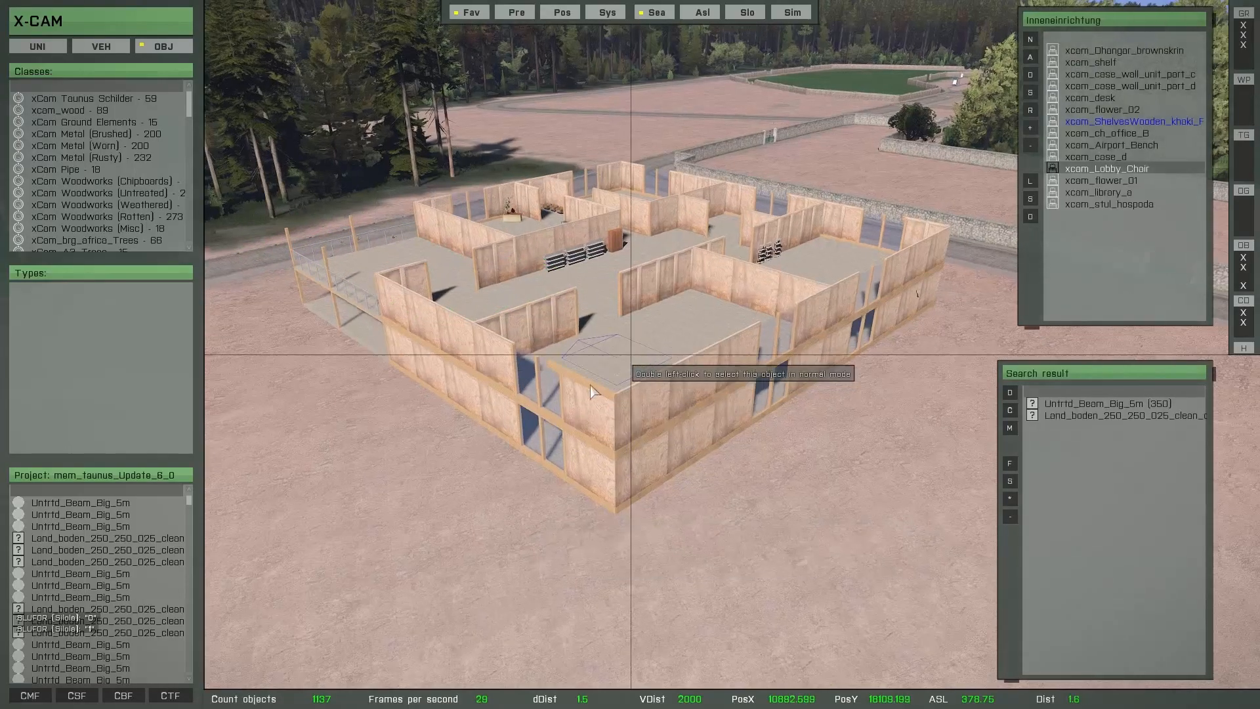
Move the front chair of the row of three on the upper floor away from the partition wall.
key(w)
scroll(544, 486, up, 5)
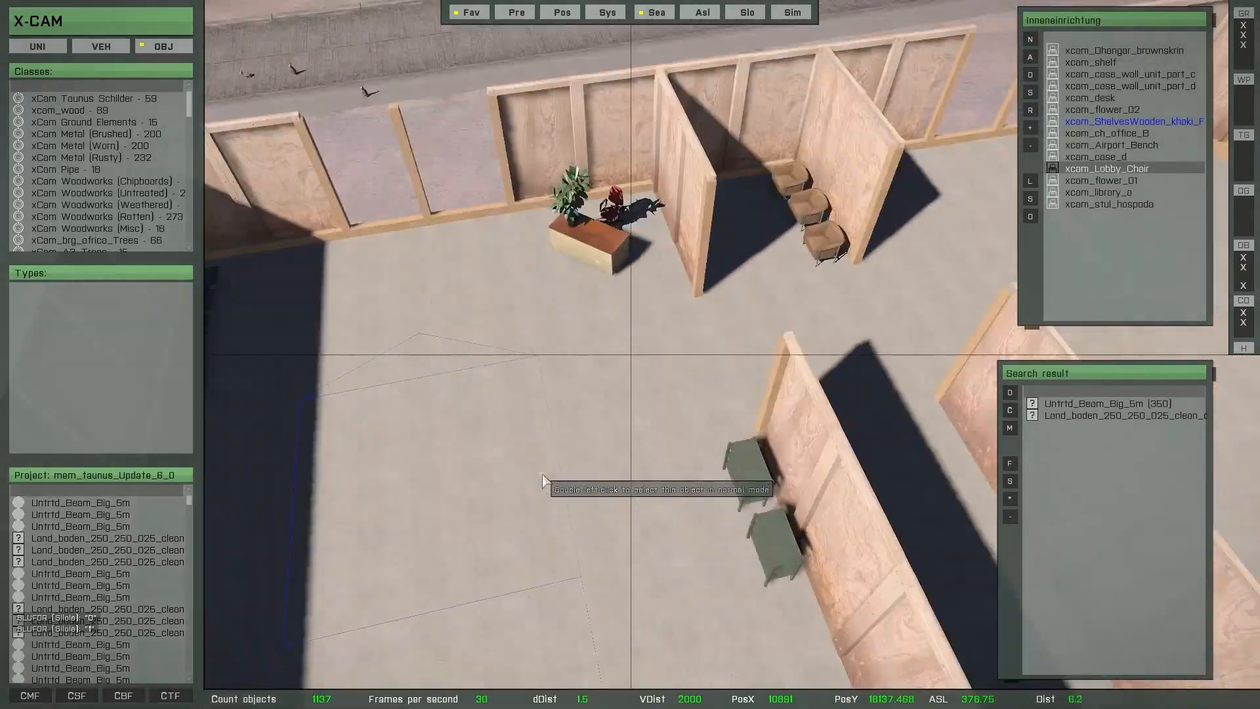
key(d)
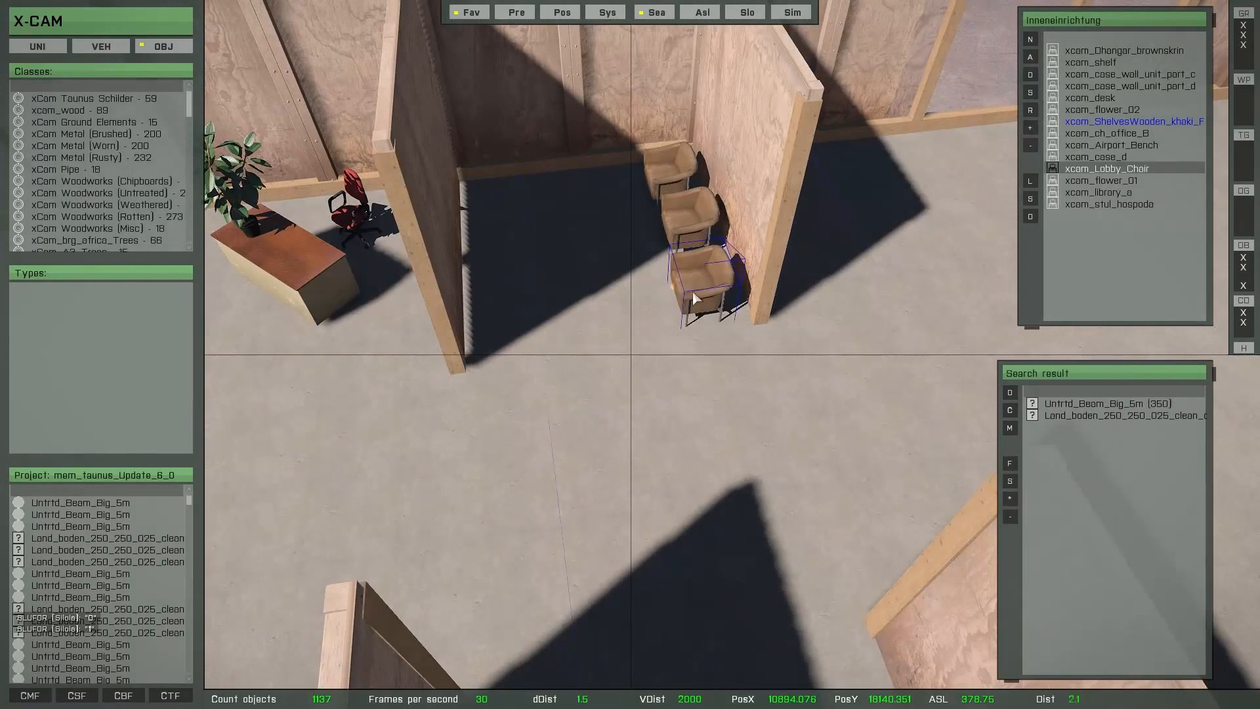
mouse_move(700, 292)
mouse_down()
mouse_move(565, 279)
mouse_move(583, 289)
mouse_move(529, 409)
mouse_move(592, 379)
mouse_move(570, 368)
mouse_up()
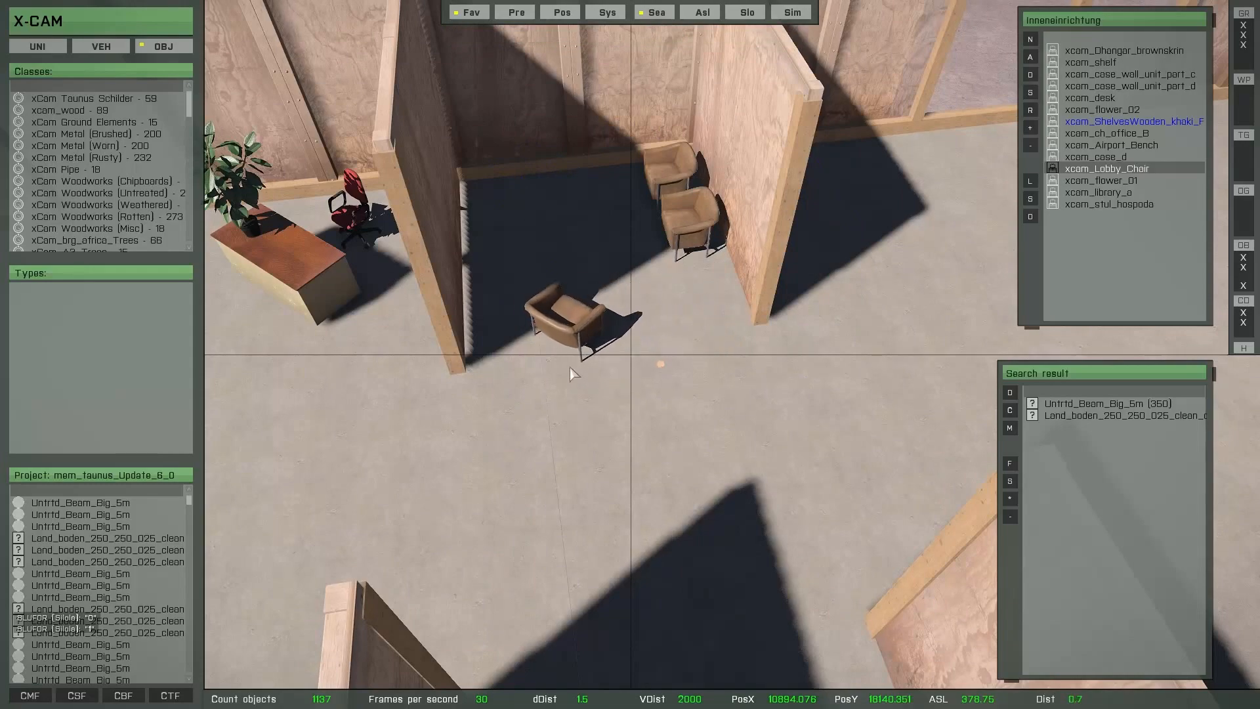
Create an xcam_Lobby_Chair from the Inneneinrichtung favorites on the ground beside the building and prepare it for copying.
key(s)
key(s)
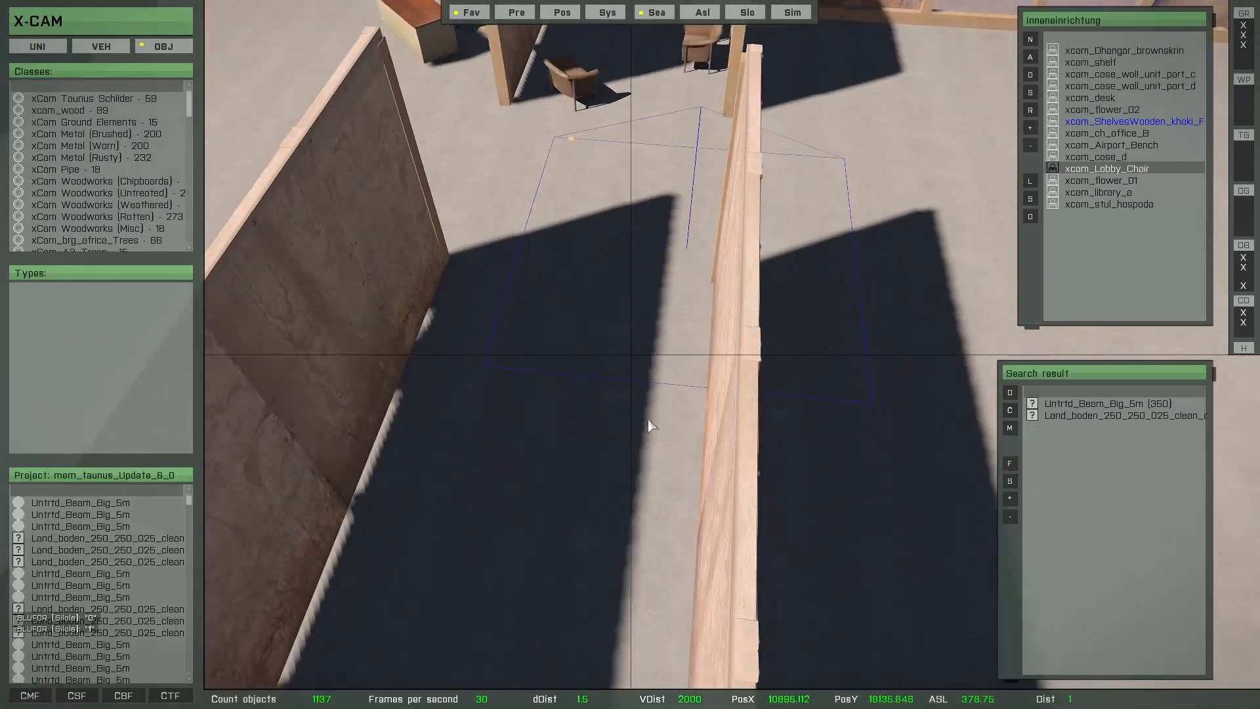
right_drag(648, 423, 714, 384)
key(q)
key(s)
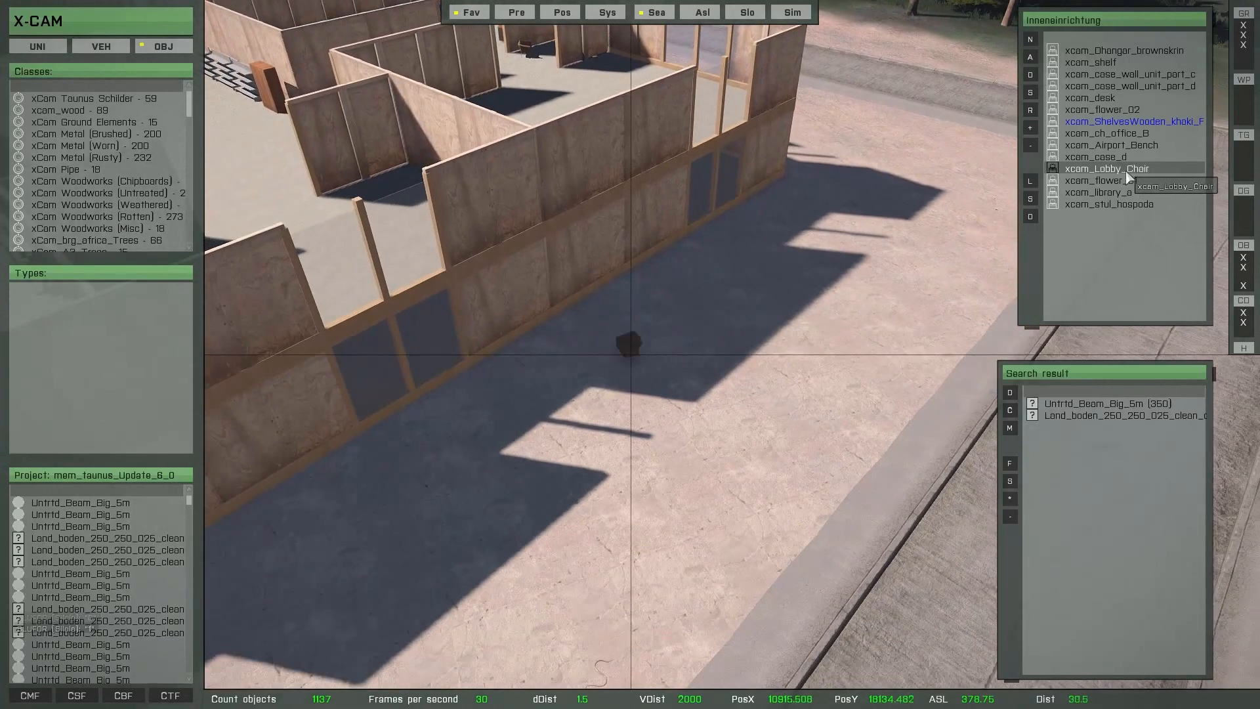
key(d)
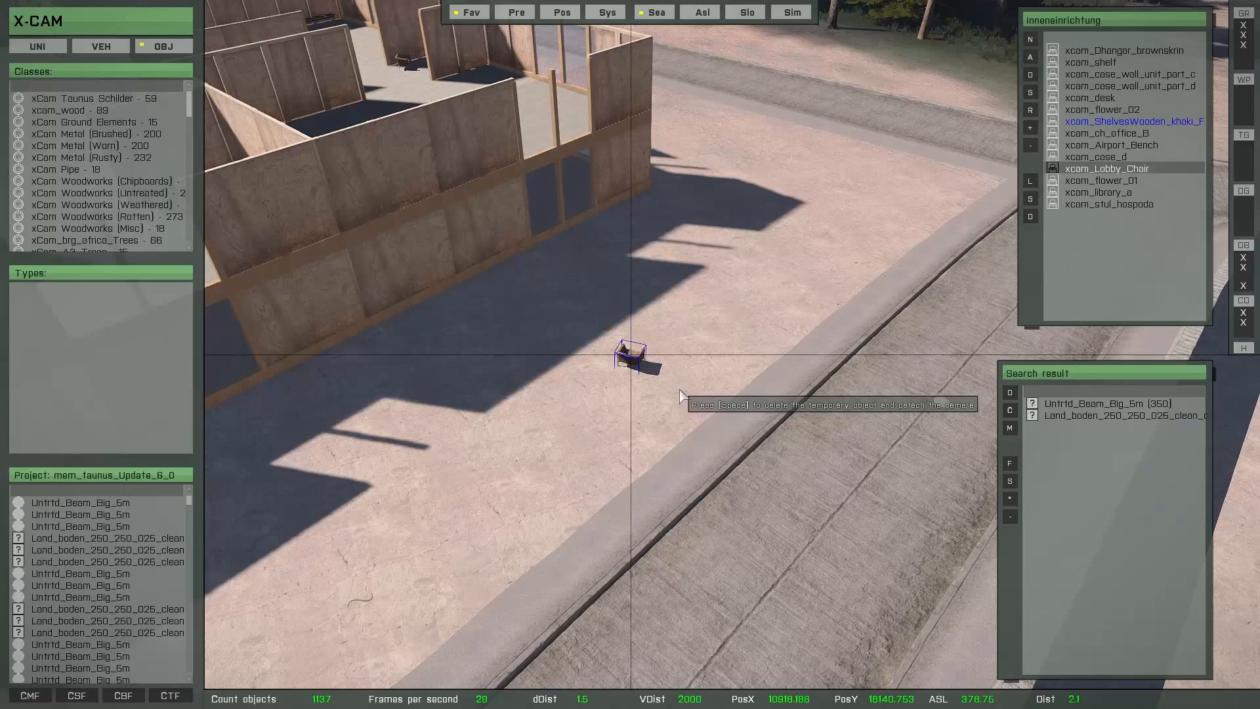
click(654, 376)
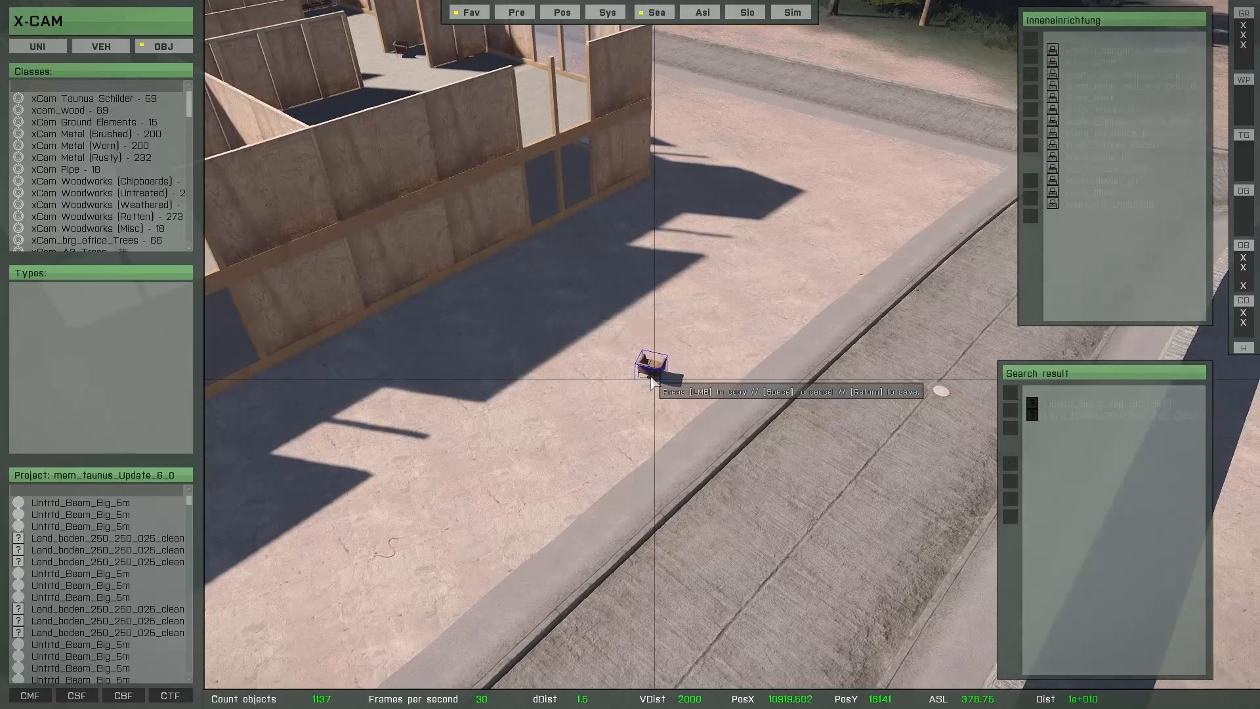
Bring the lobby chair onto the upper floor and place copies by the windows of the corner room.
key(g)
key(w)
key(a)
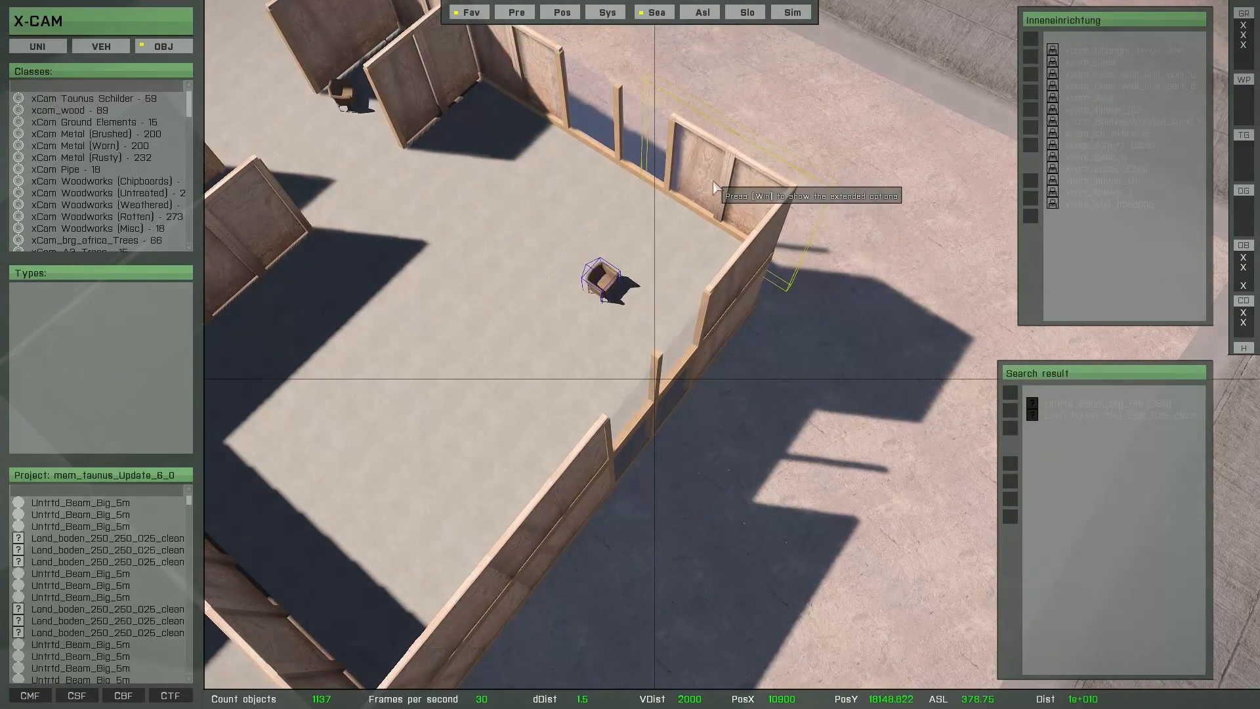
click(696, 239)
click(709, 251)
right_drag(570, 419, 797, 368)
key(s)
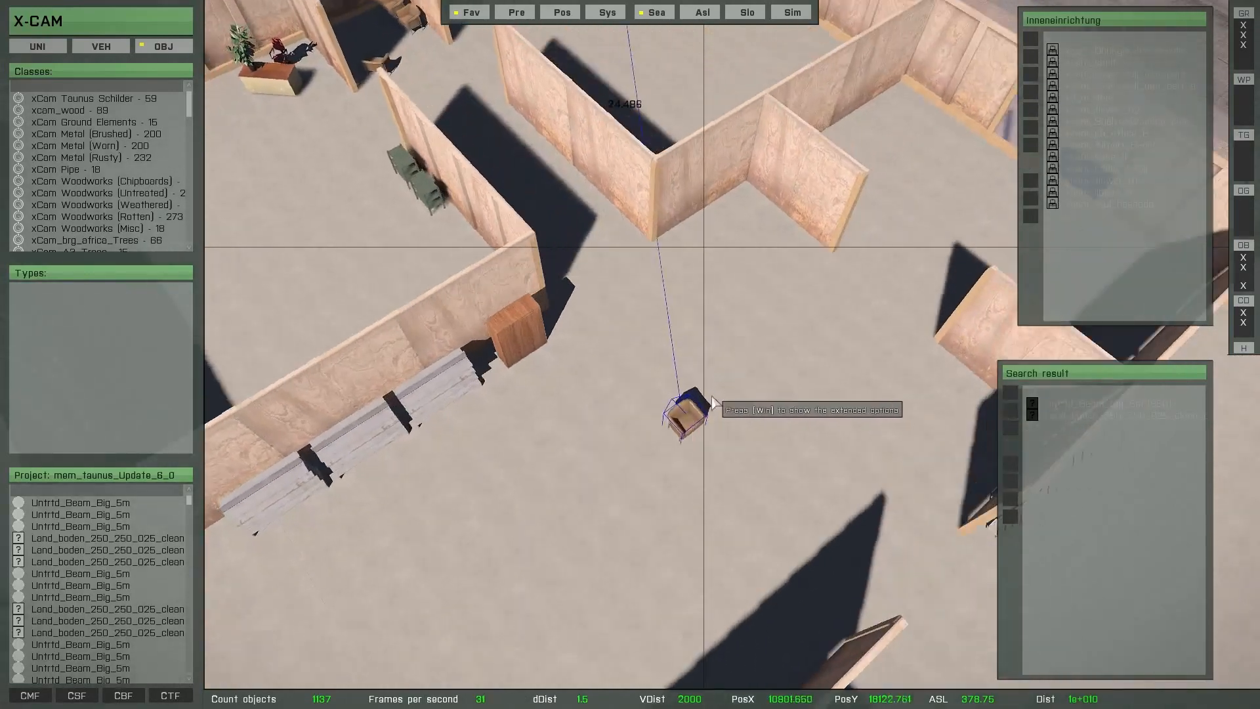
Place three lobby chair copies as a seating group beside the short interior partition on the upper floor.
right_drag(712, 403, 699, 421)
key(w)
key(d)
click(659, 360)
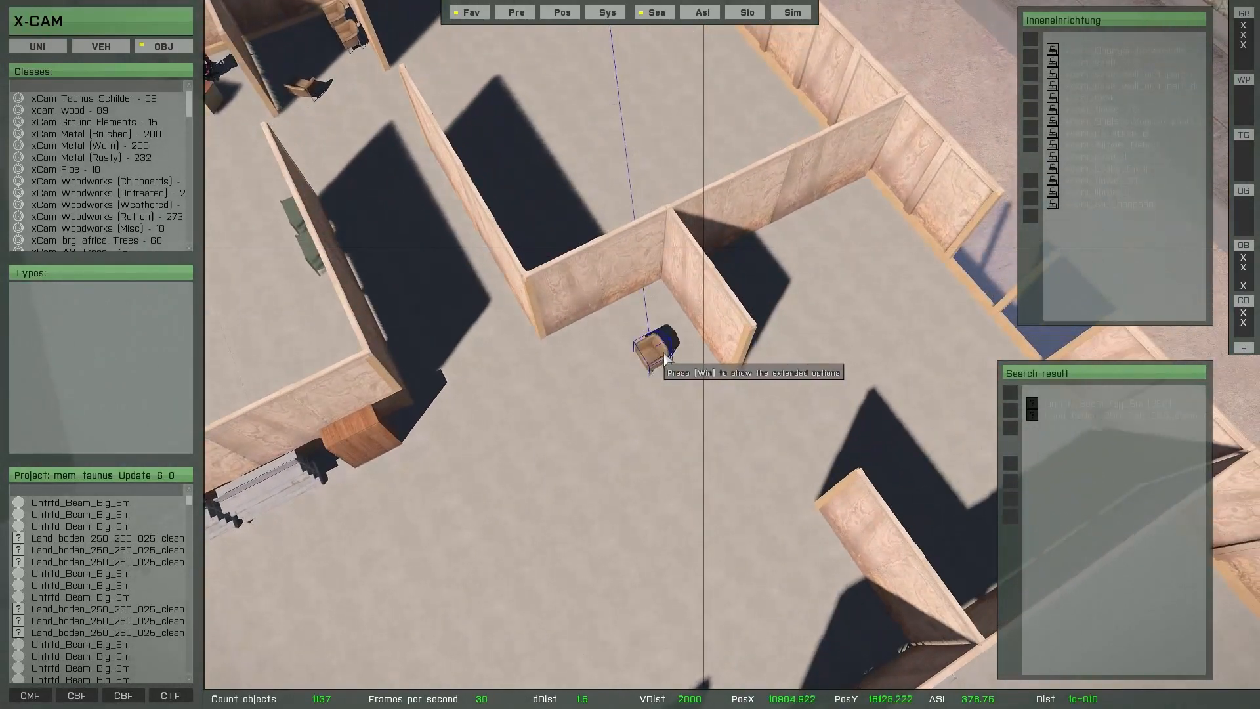
click(661, 353)
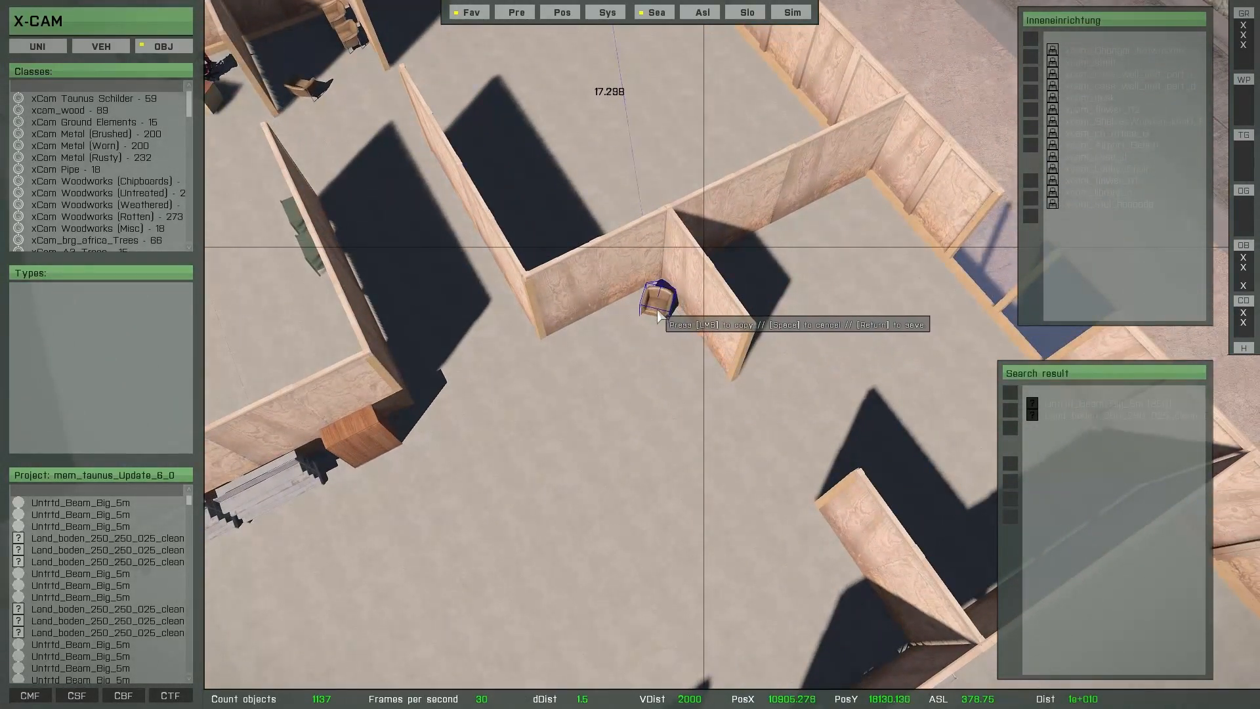
click(682, 363)
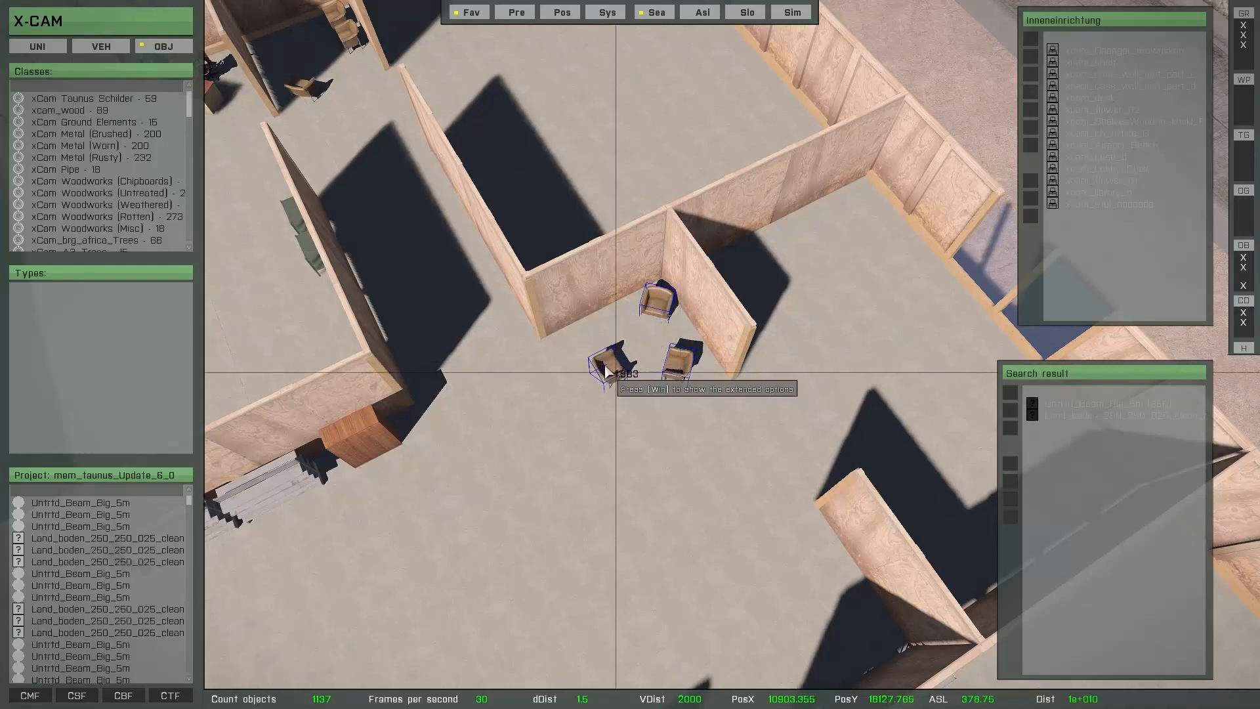
click(602, 363)
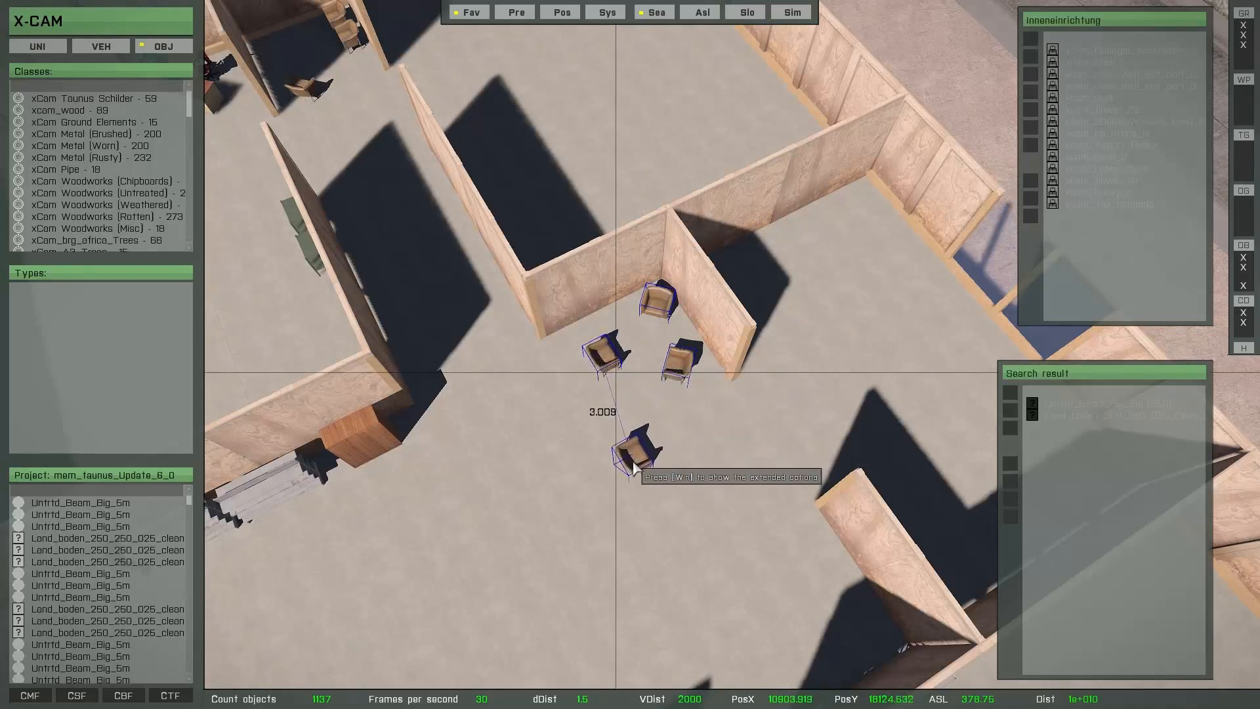
Save the placed chairs and clear the whole filter list to make the roof visible again.
right_click(634, 468)
scroll(634, 453, down, 5)
right_drag(634, 439, 675, 345)
right_drag(727, 396, 714, 398)
click(721, 403)
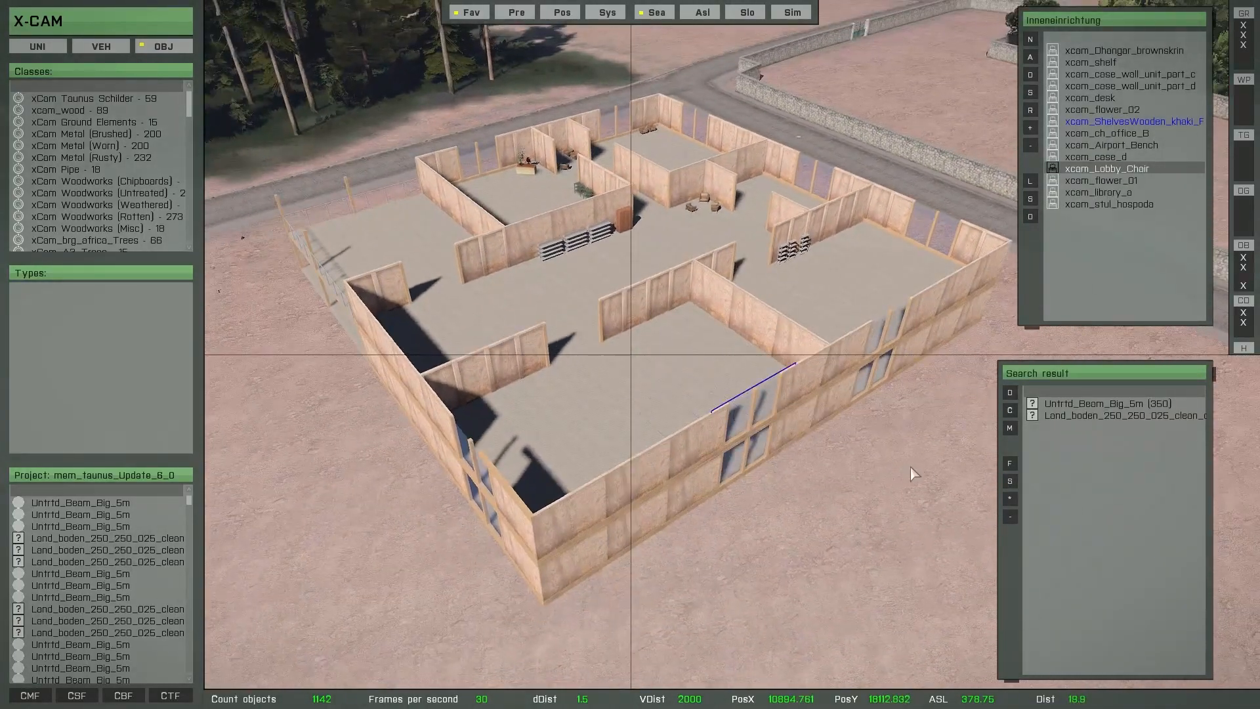
click(1009, 519)
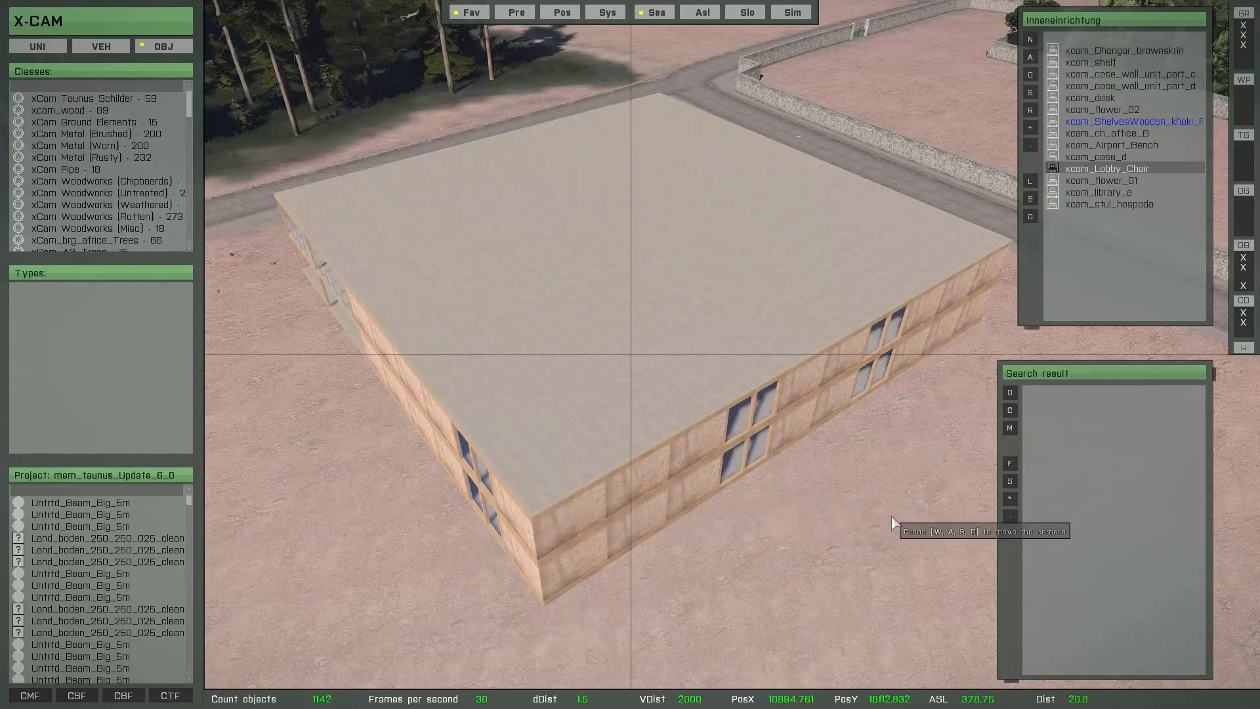
right_drag(872, 533, 801, 534)
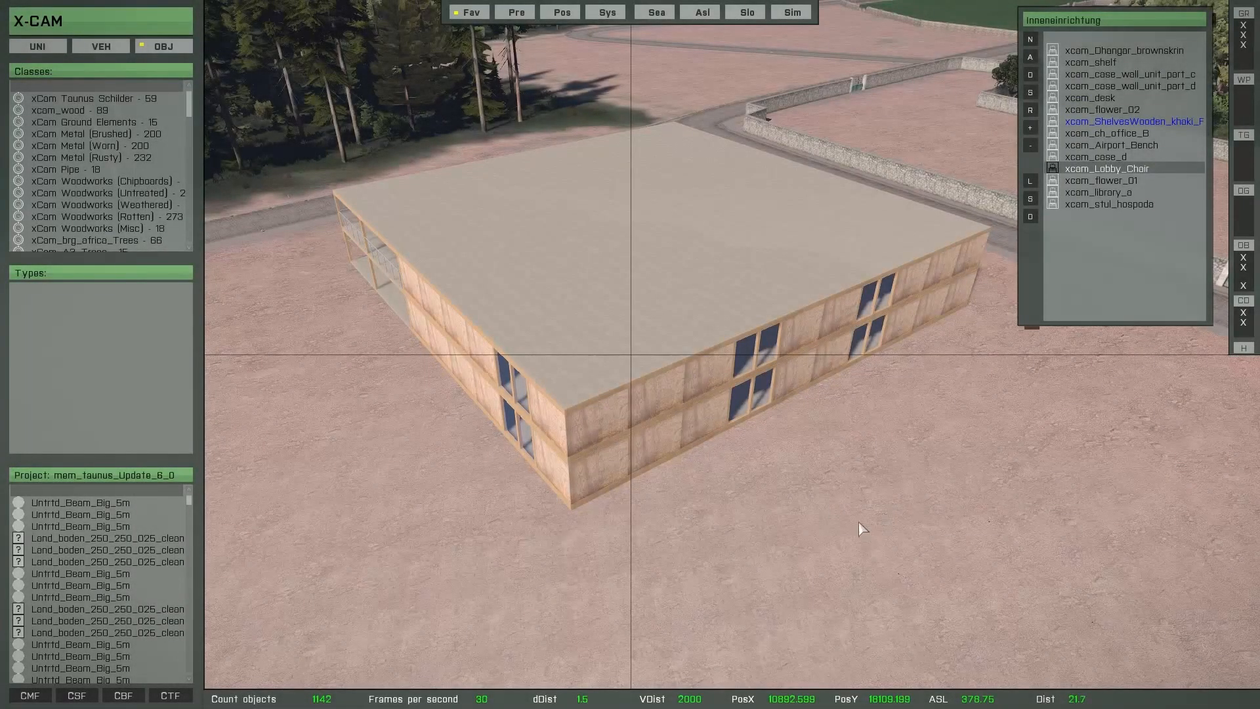
Hide the near corner and adjoining front section of the two-storey building with the hide brush.
key(f)
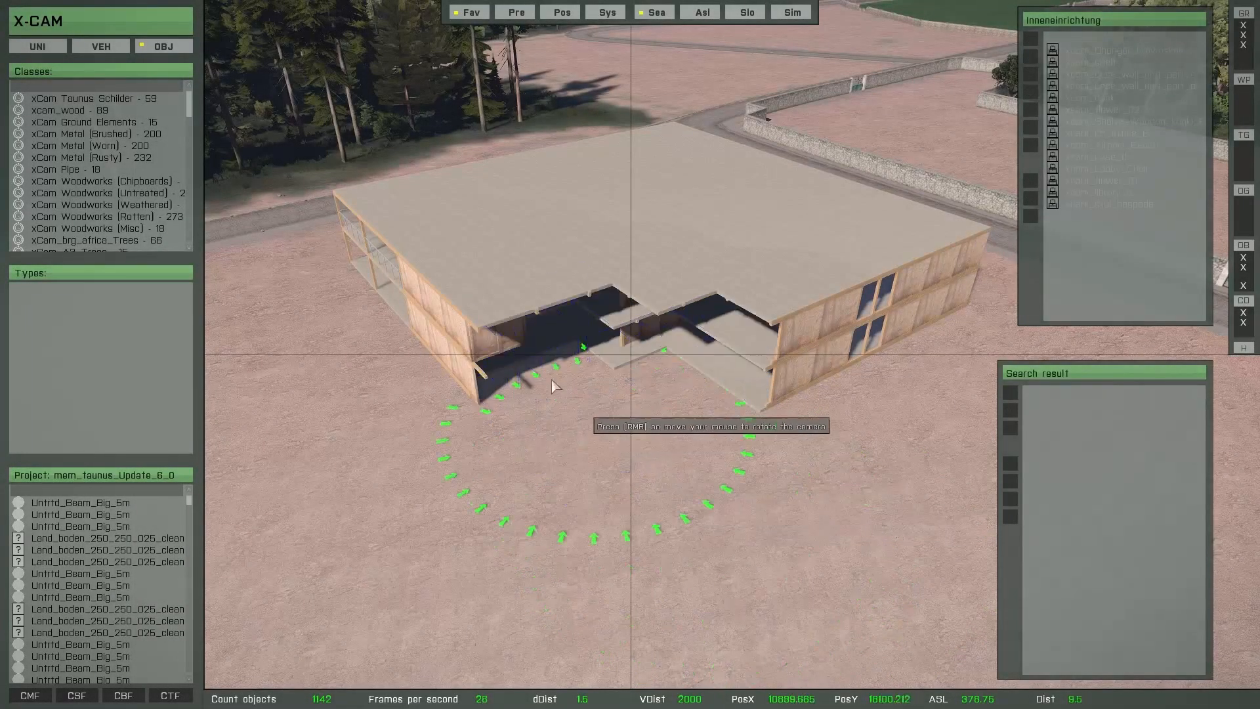
mouse_move(553, 379)
mouse_down()
mouse_move(429, 281)
mouse_move(466, 266)
mouse_move(703, 439)
mouse_move(492, 281)
mouse_move(481, 254)
mouse_move(530, 299)
mouse_up()
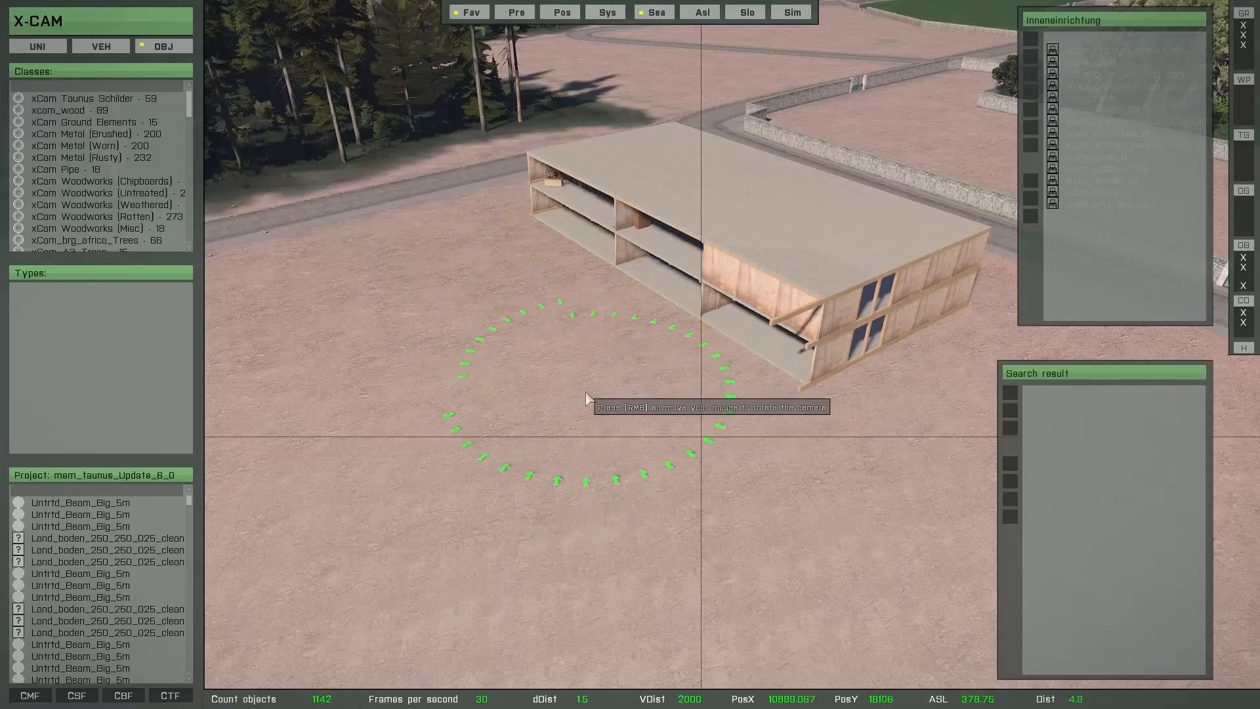
key(Escape)
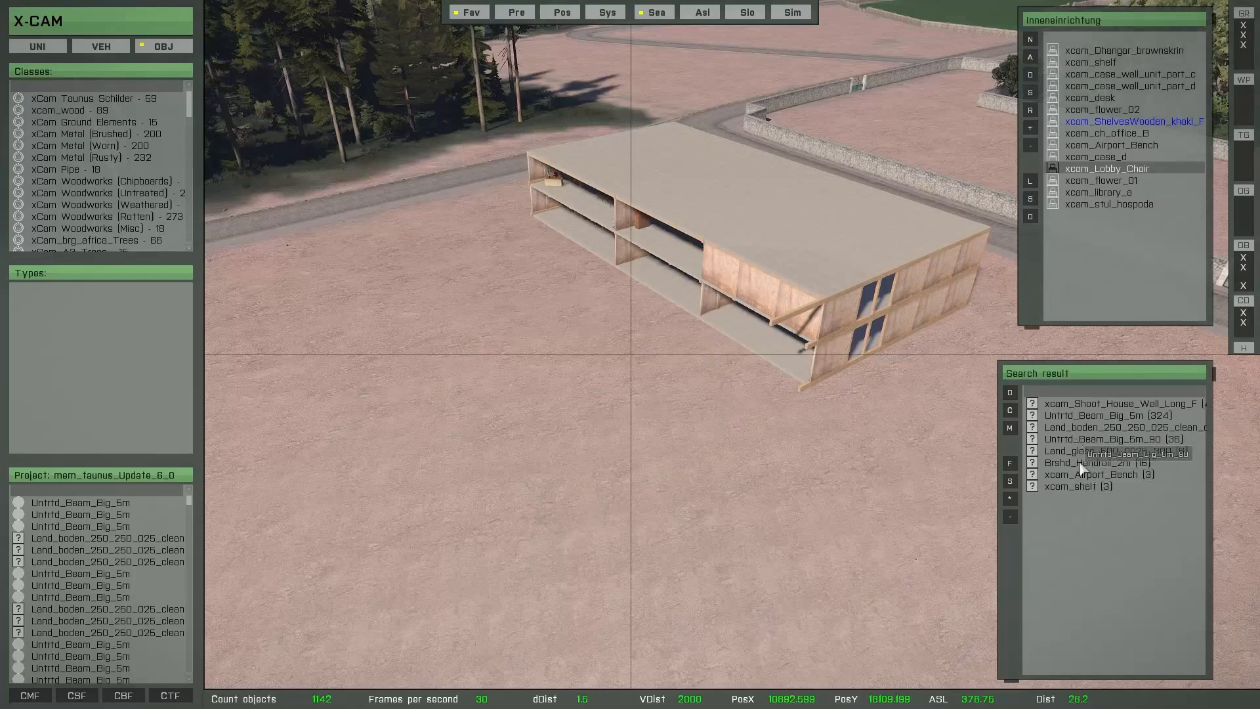
Show the hidden xcam_Shoot_House_Wall_Long_F walls alone, switch to the Land_boden_250_250_025_clean slabs, and add the walls to them.
double_click(1077, 404)
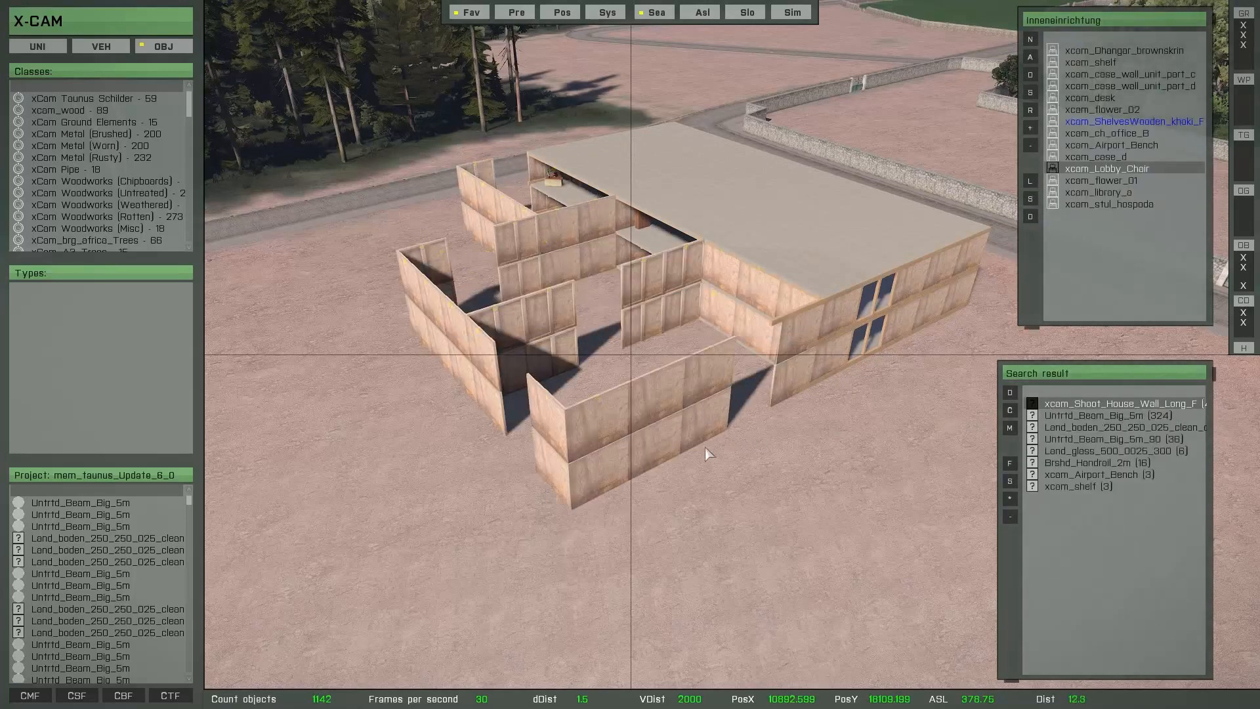
right_drag(449, 474, 501, 510)
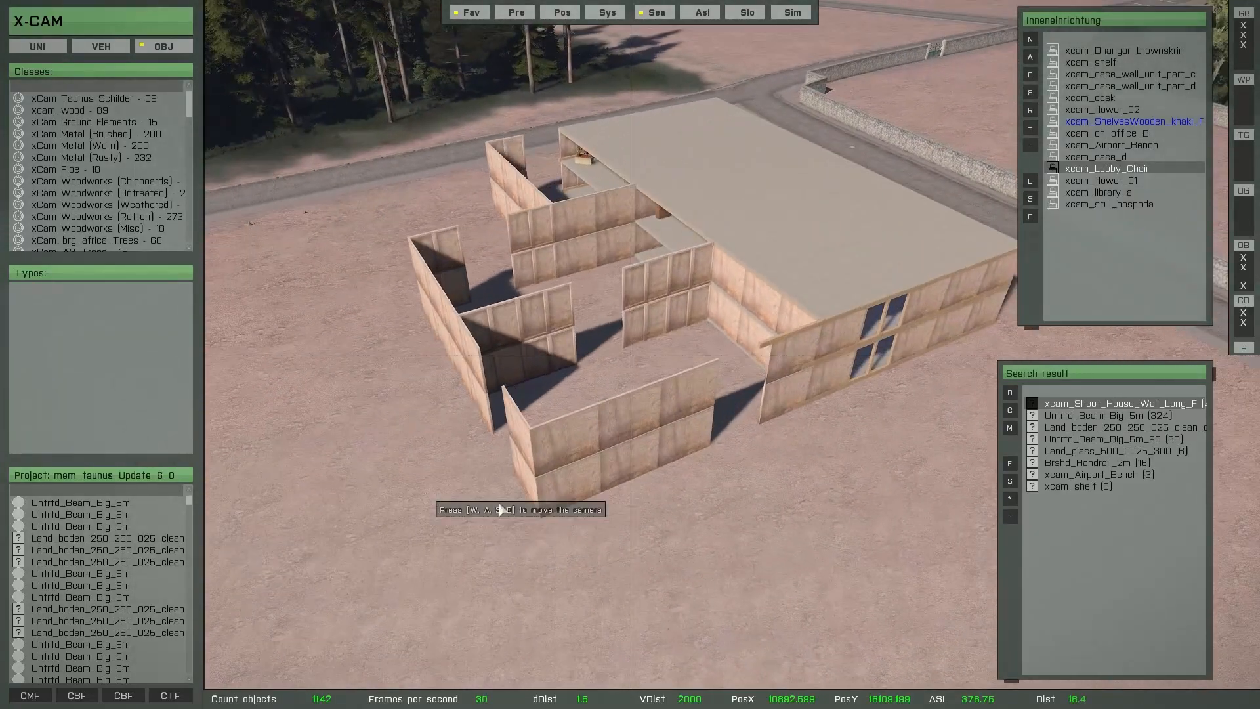
click(1084, 427)
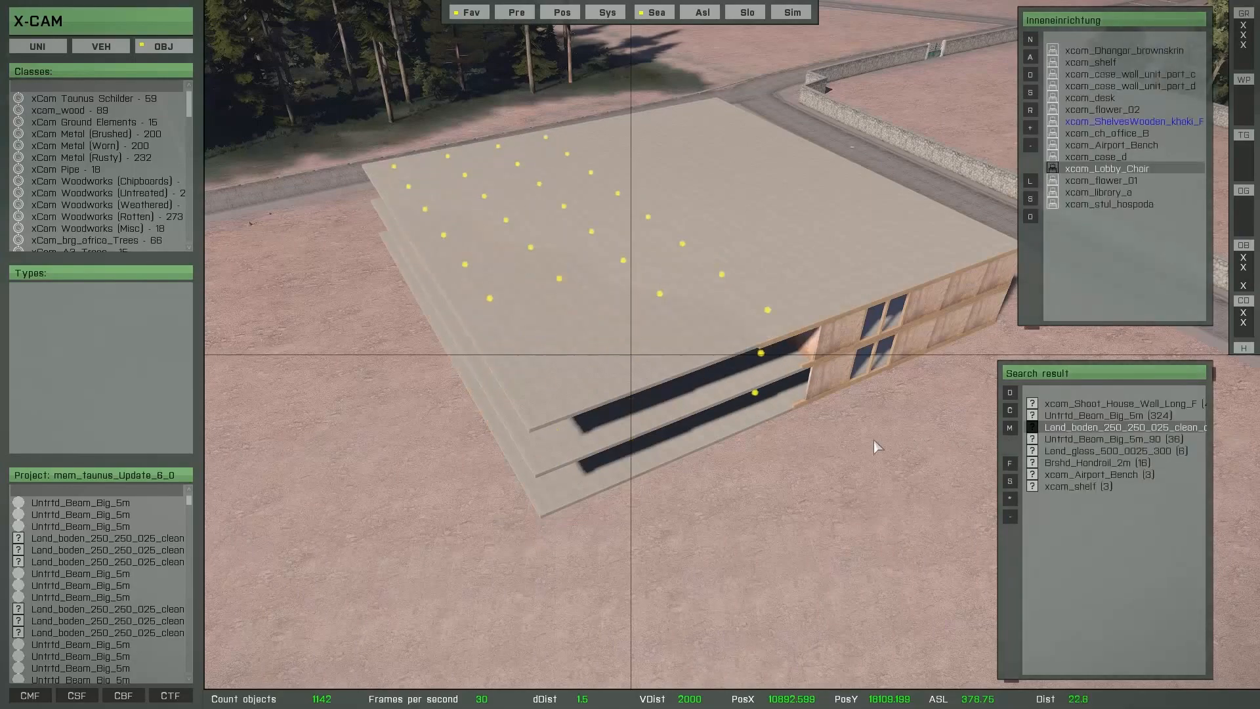
right_drag(565, 487, 612, 483)
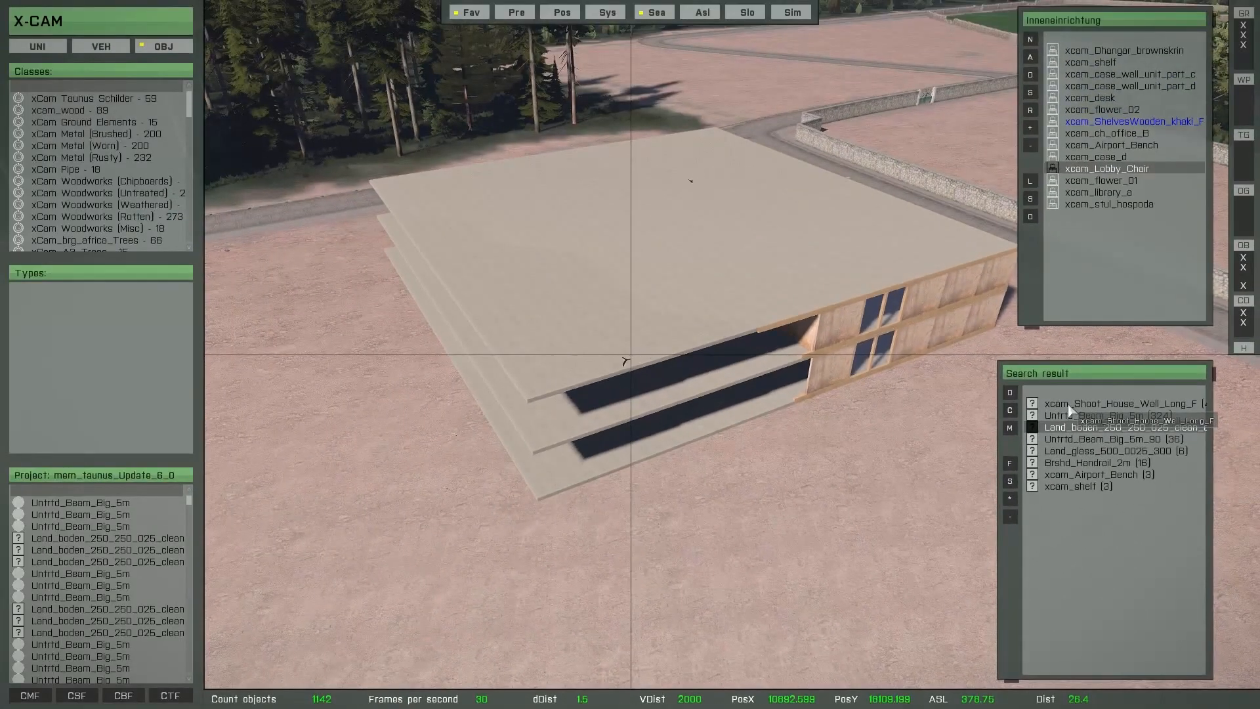
click(1066, 403)
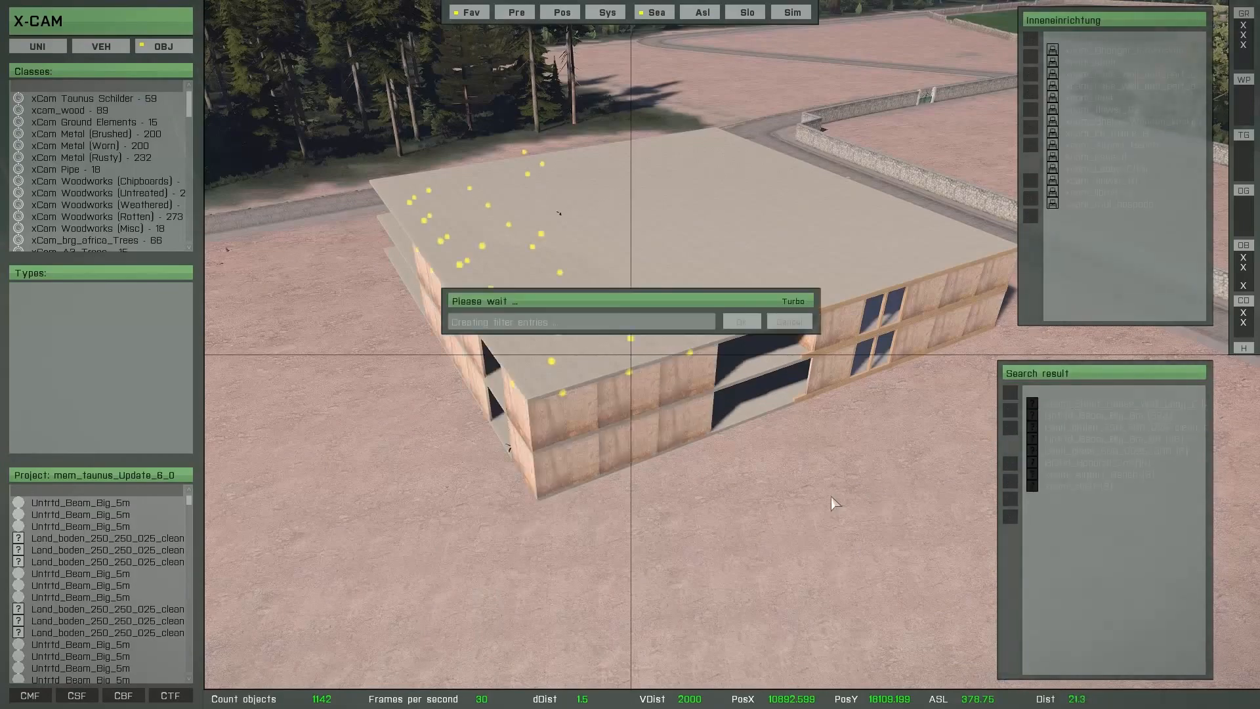
Temporarily reveal the remaining hidden types, including Untrtd_Beam_Big_5m_90, and hide all listed types again.
key(a)
right_drag(669, 430, 650, 501)
click(646, 504)
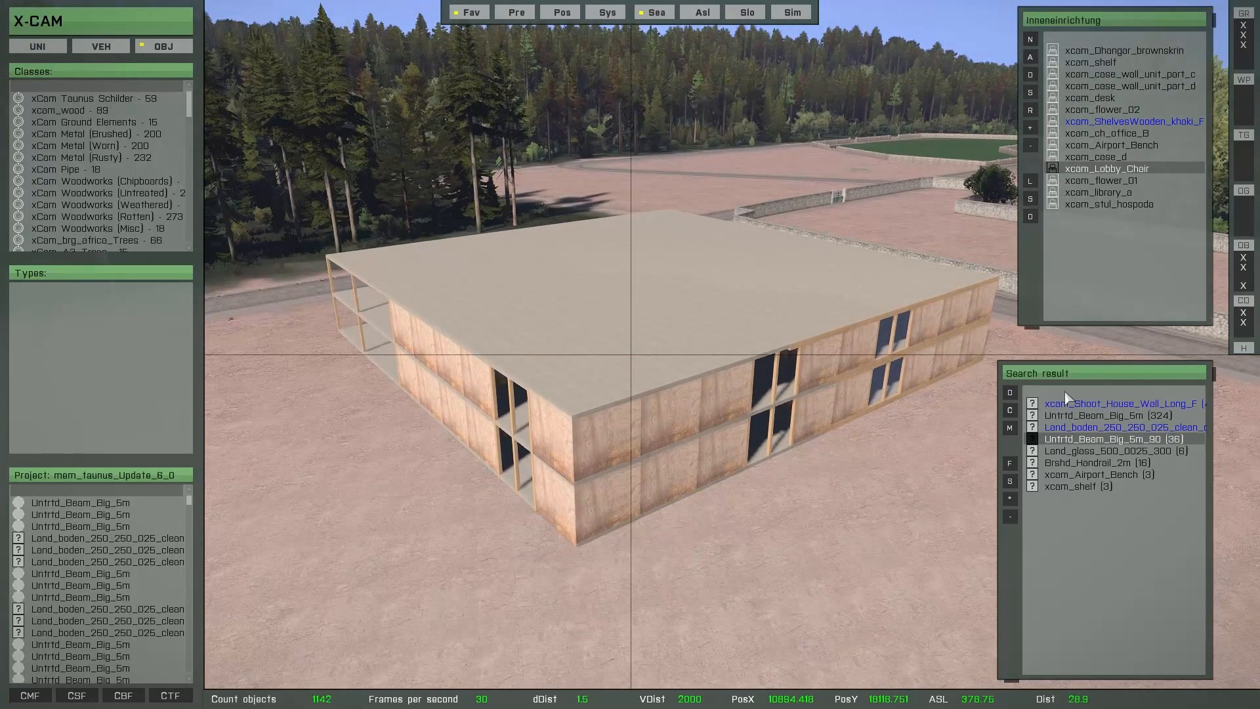
click(1065, 392)
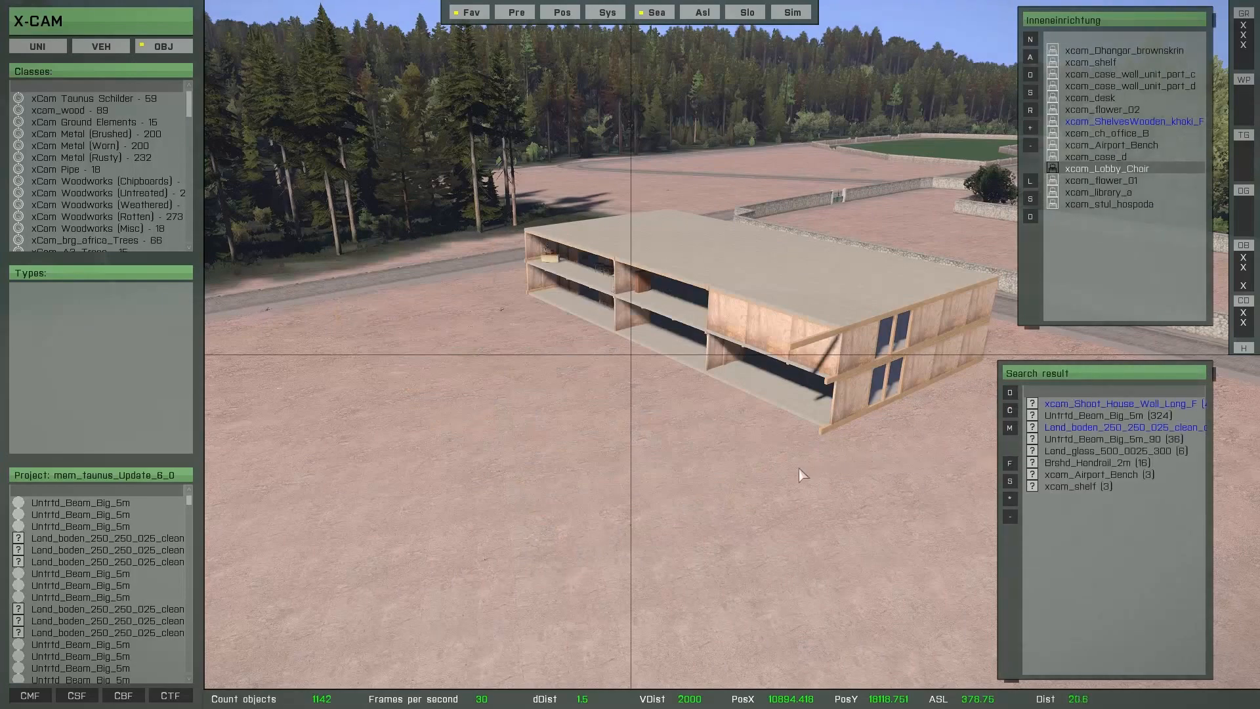
key(q)
right_drag(798, 468, 801, 495)
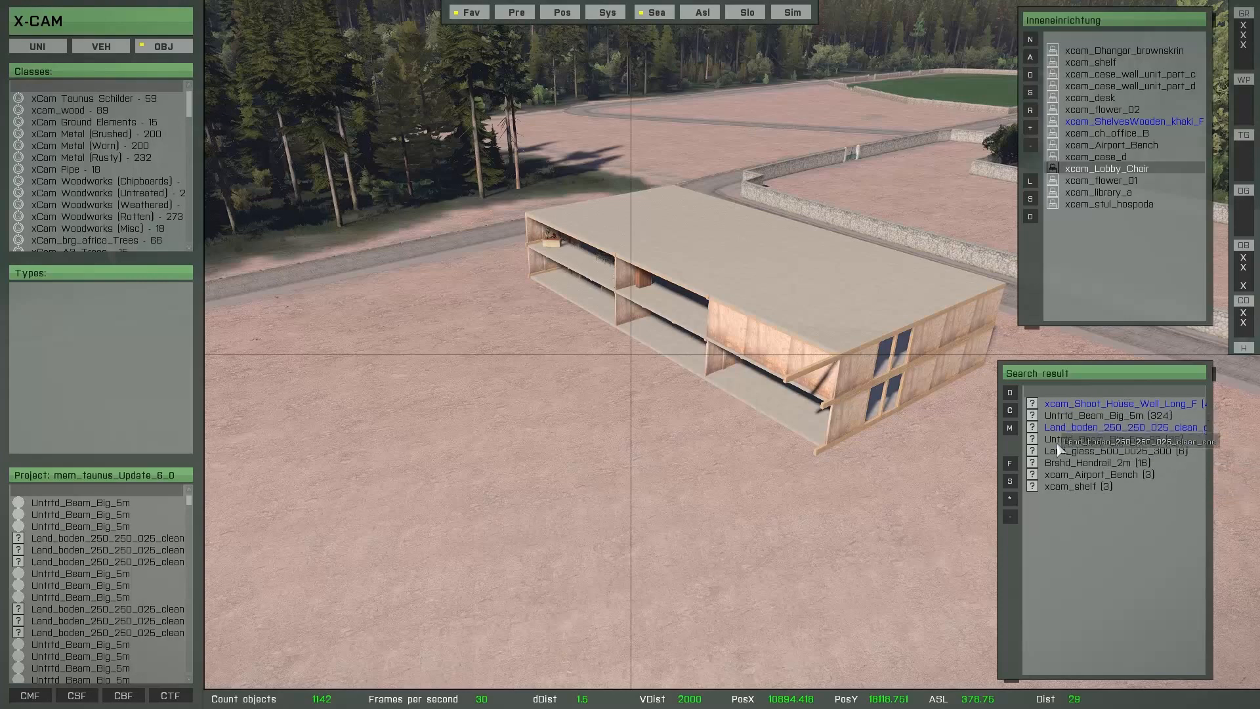
Toggle the temporary visibility of all hidden building objects on and off twice, and clear the whole filter list.
click(1010, 483)
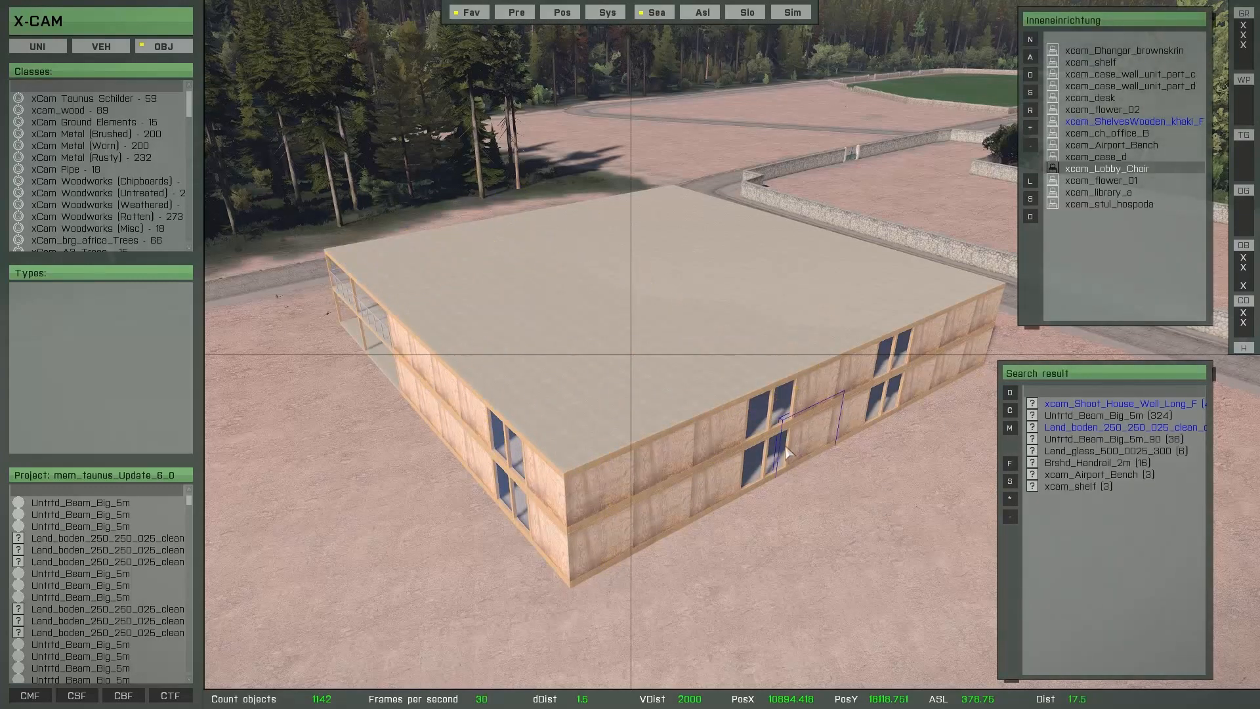
click(1011, 481)
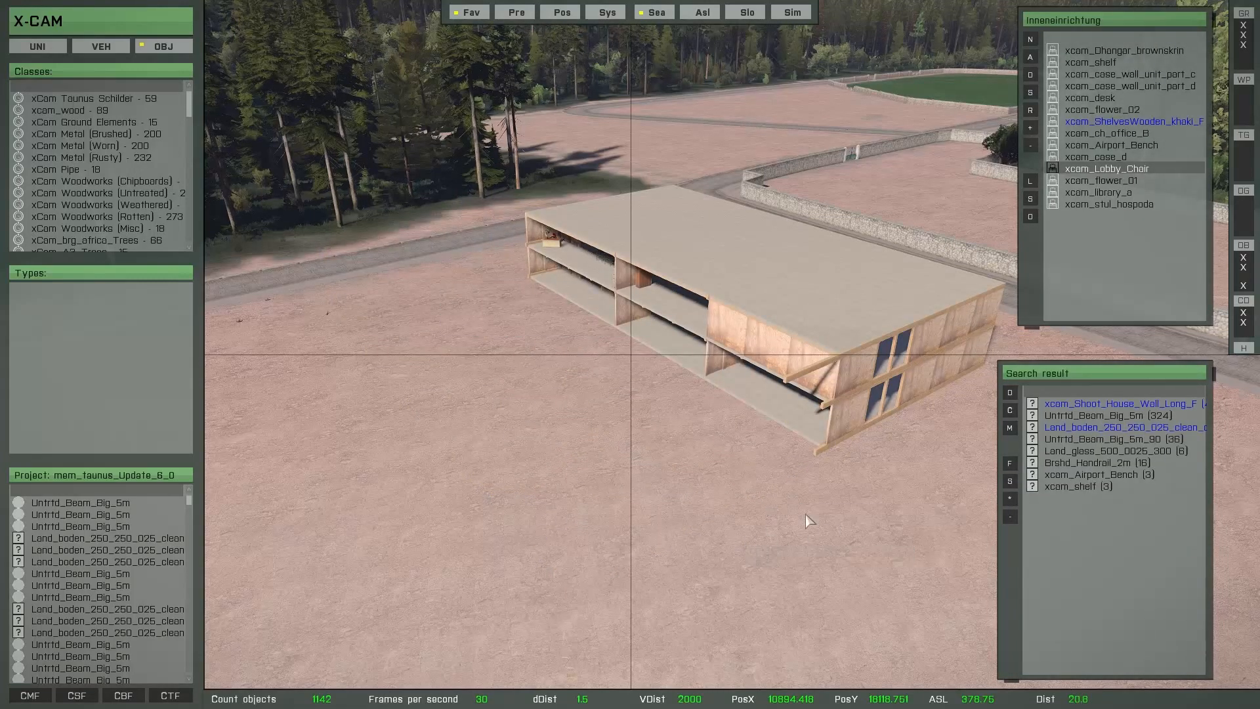
click(1008, 481)
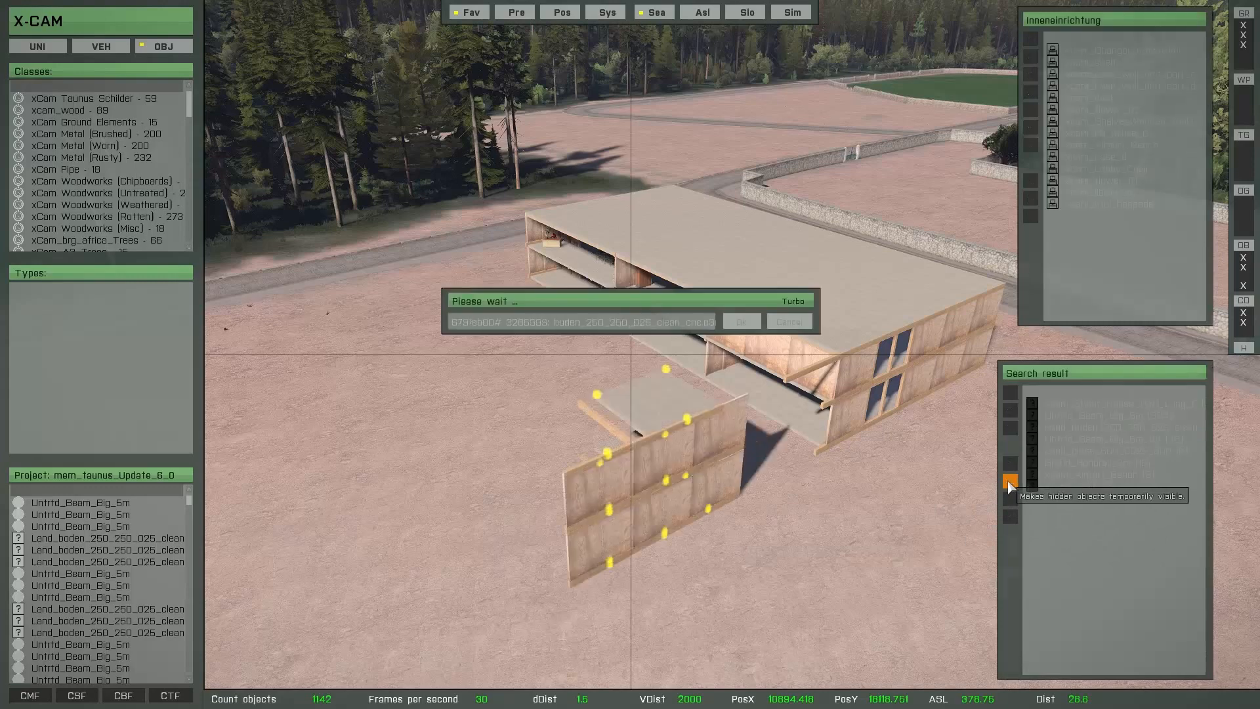
click(796, 302)
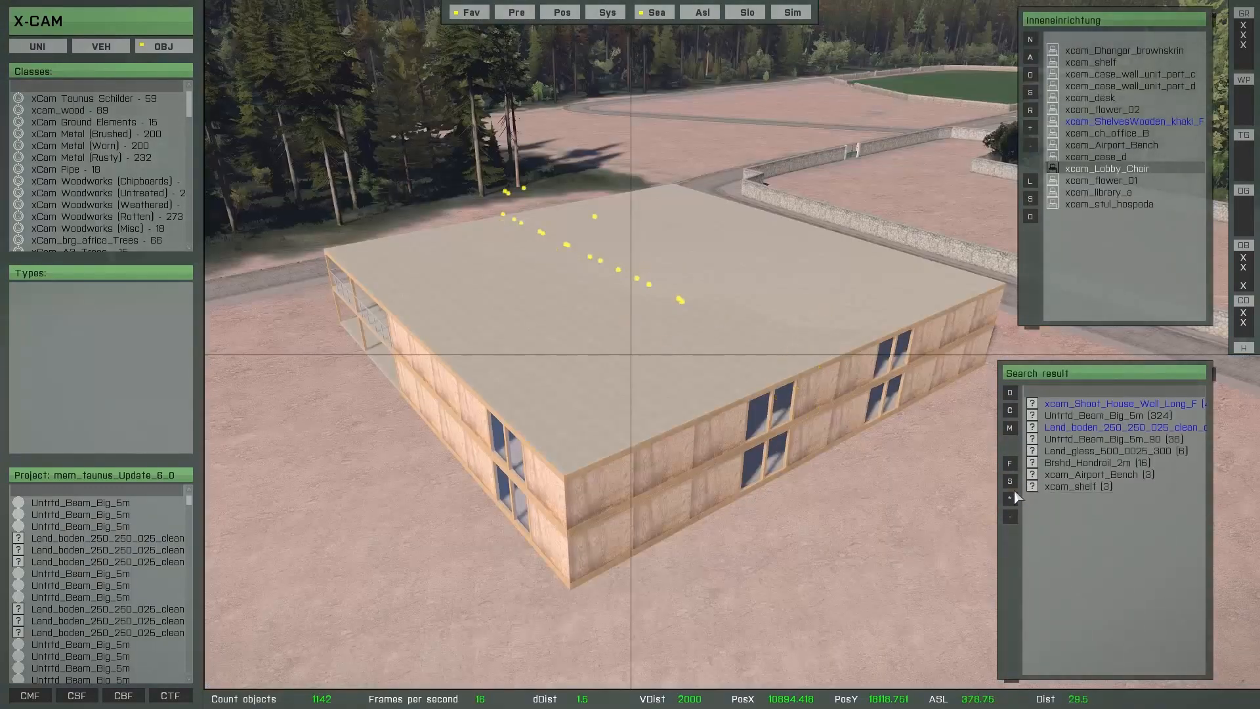
click(1012, 483)
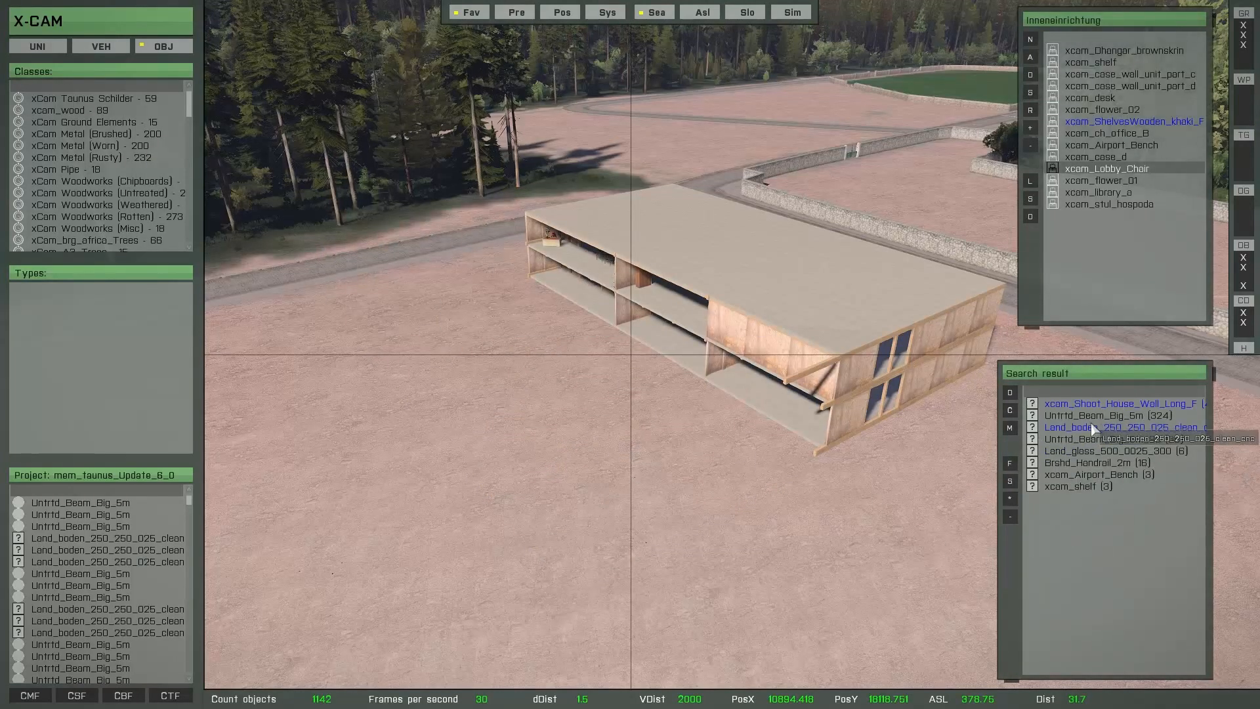
click(1011, 516)
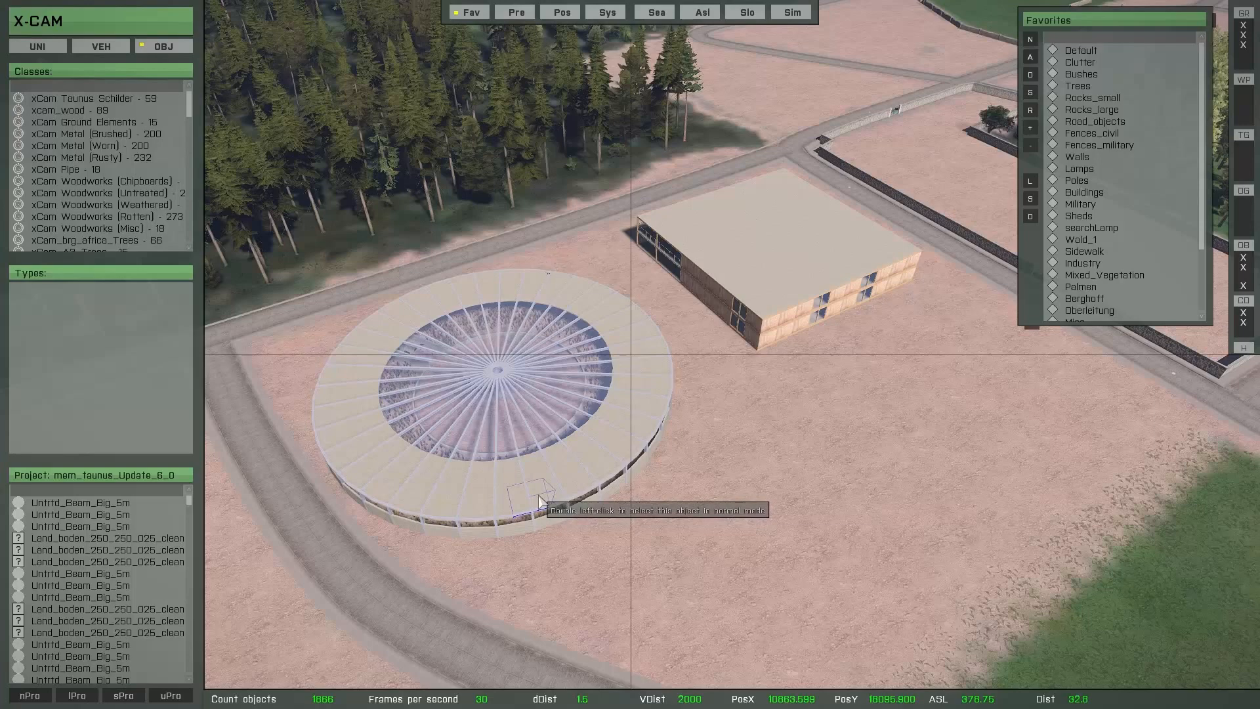
Hide the whole object group of the round building at once and restore it by clearing the filter list.
key(shift+h)
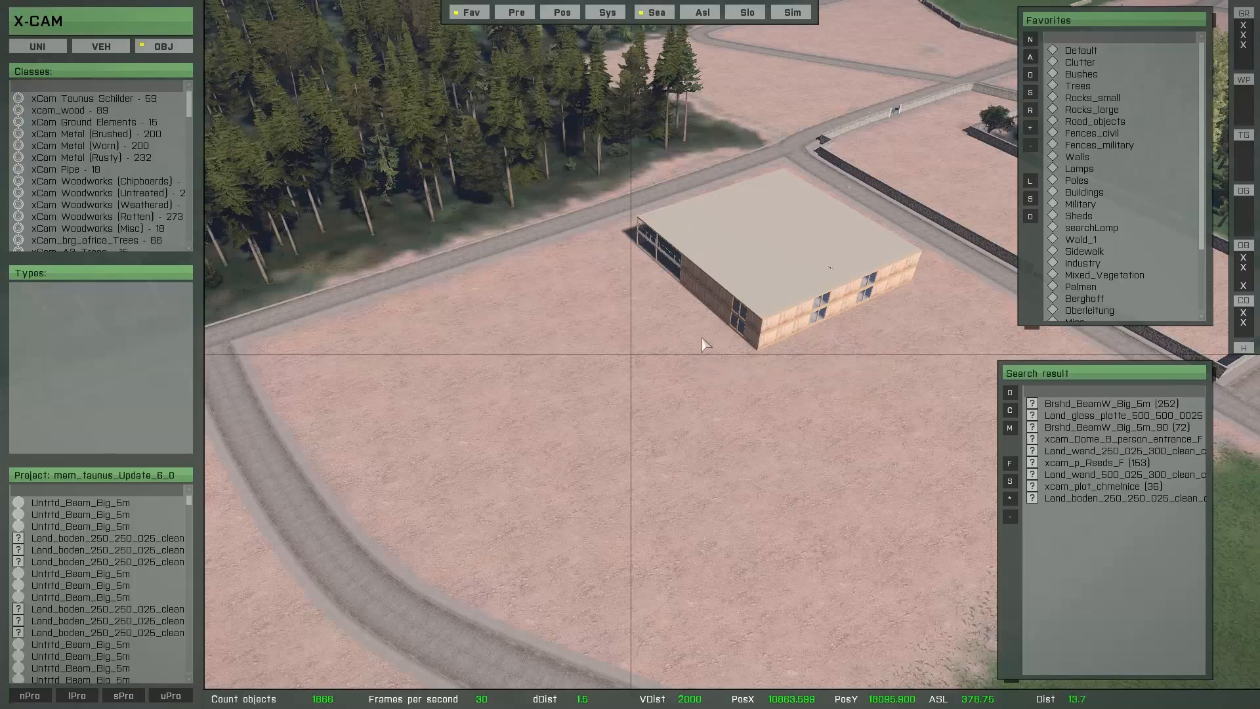
click(1011, 519)
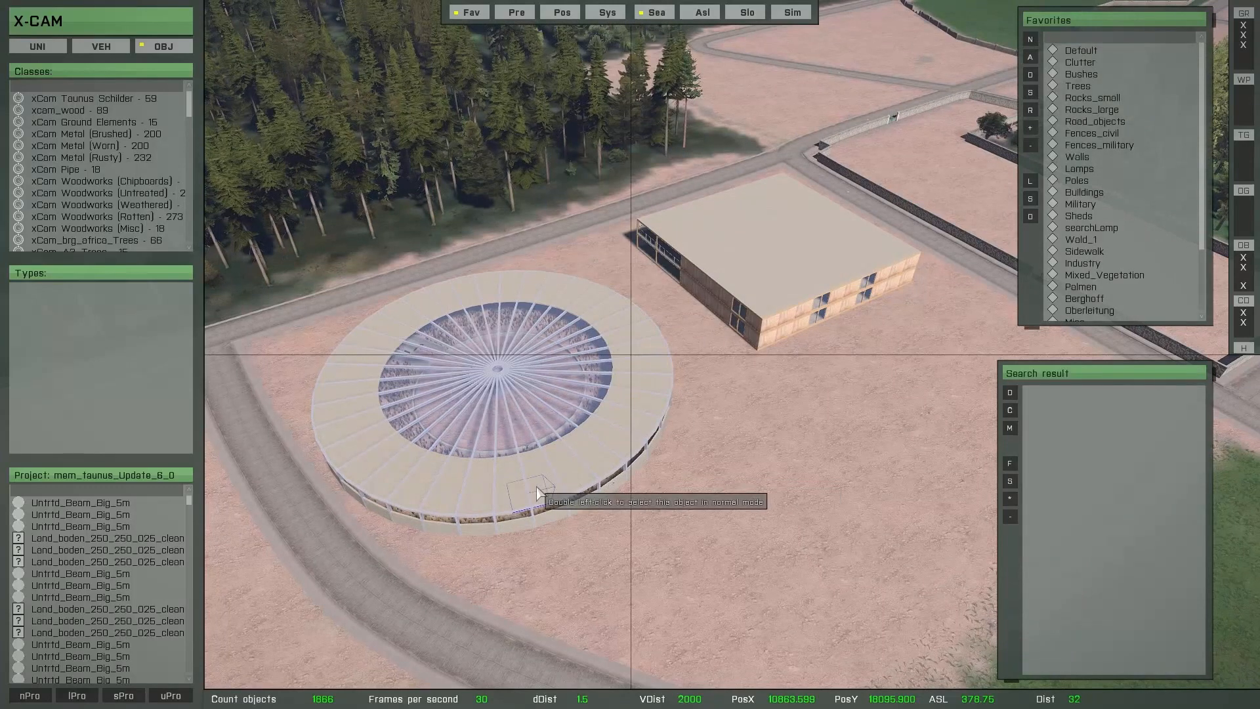
Select the round building's objects, filter the selection by object type and create different object groups from all filter entries.
double_click(537, 487)
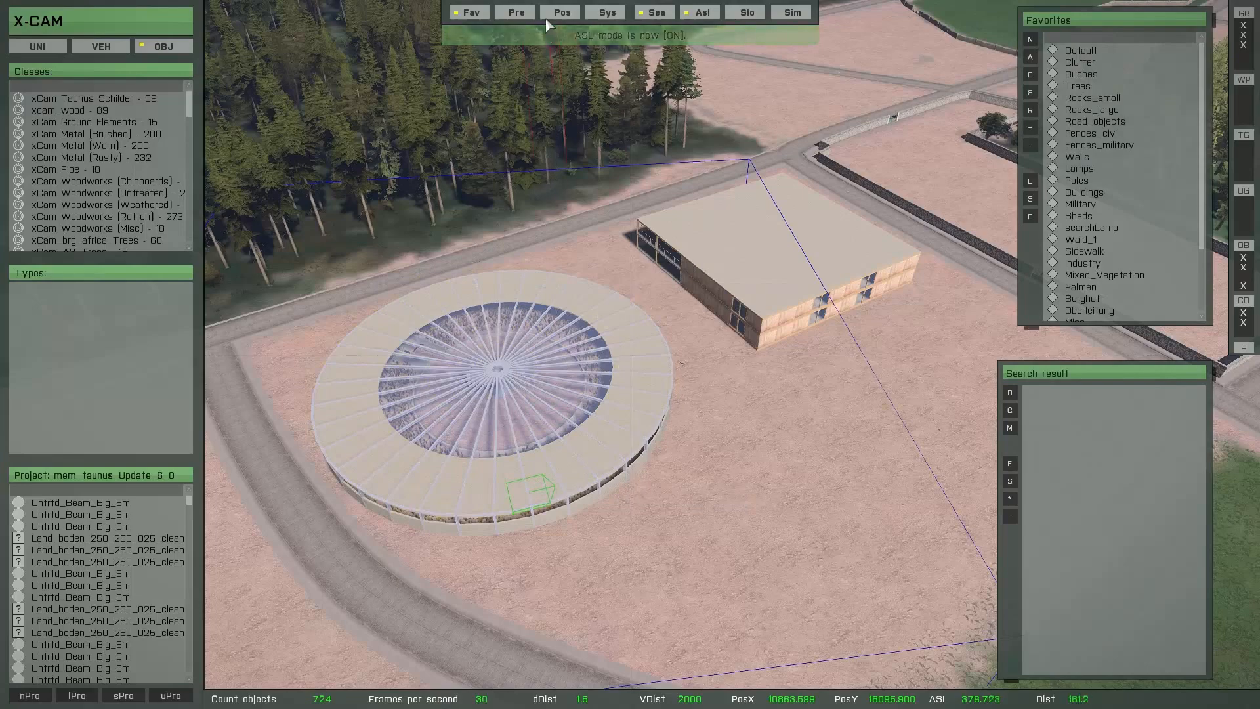
click(518, 13)
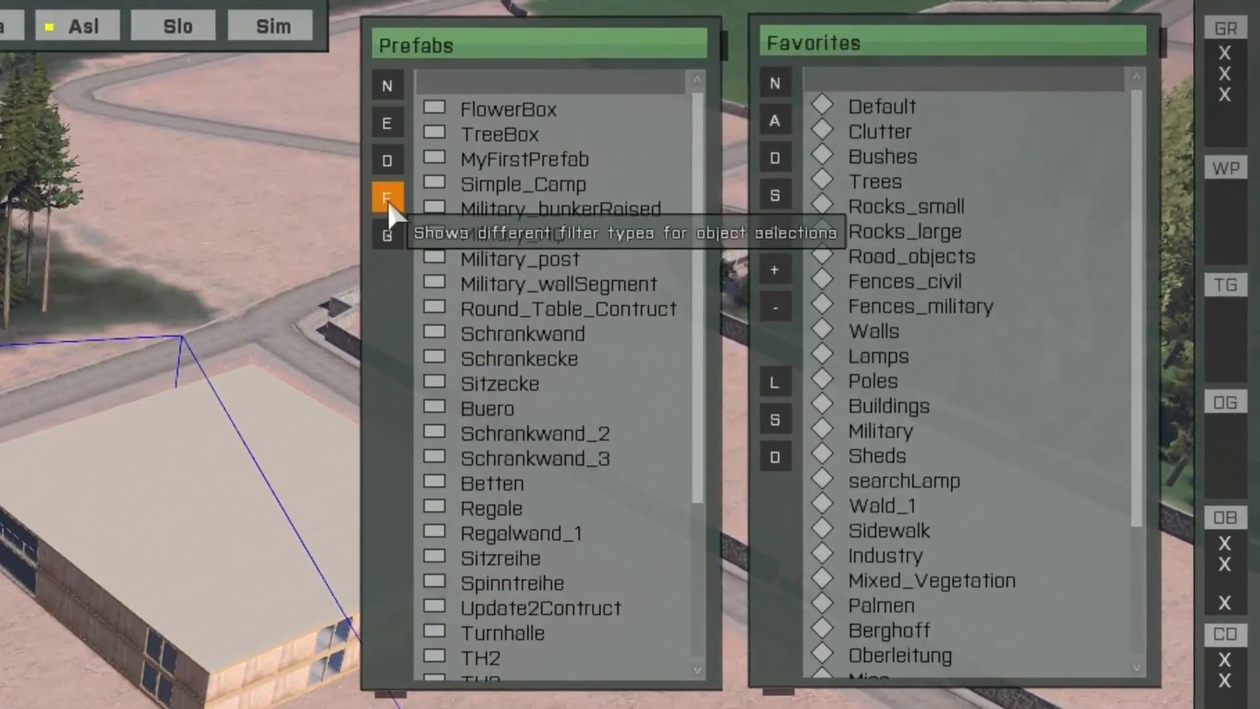
click(387, 200)
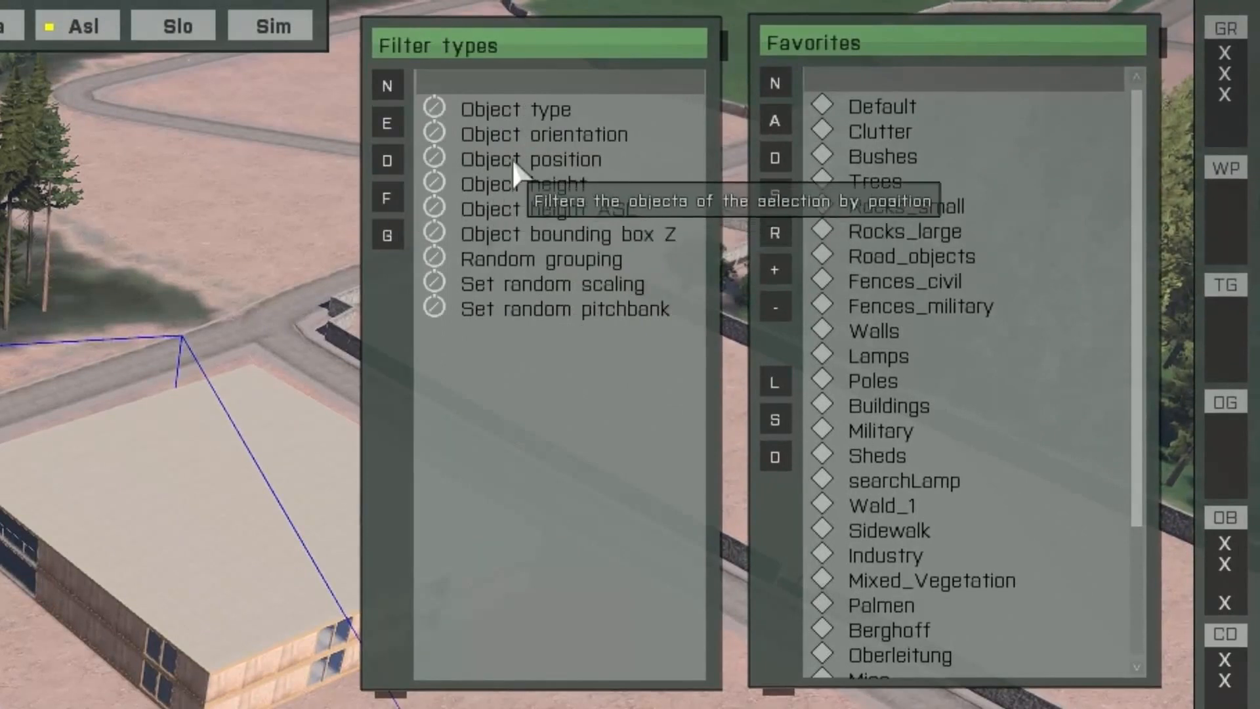
click(531, 108)
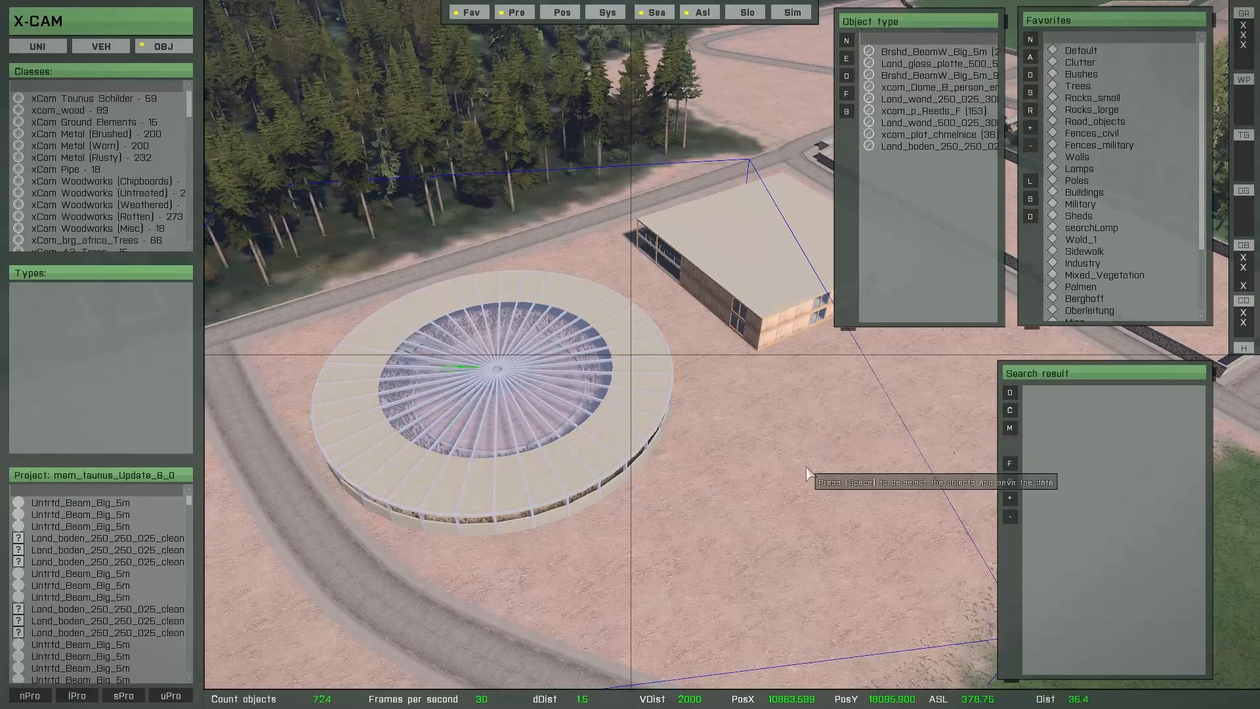
key(g)
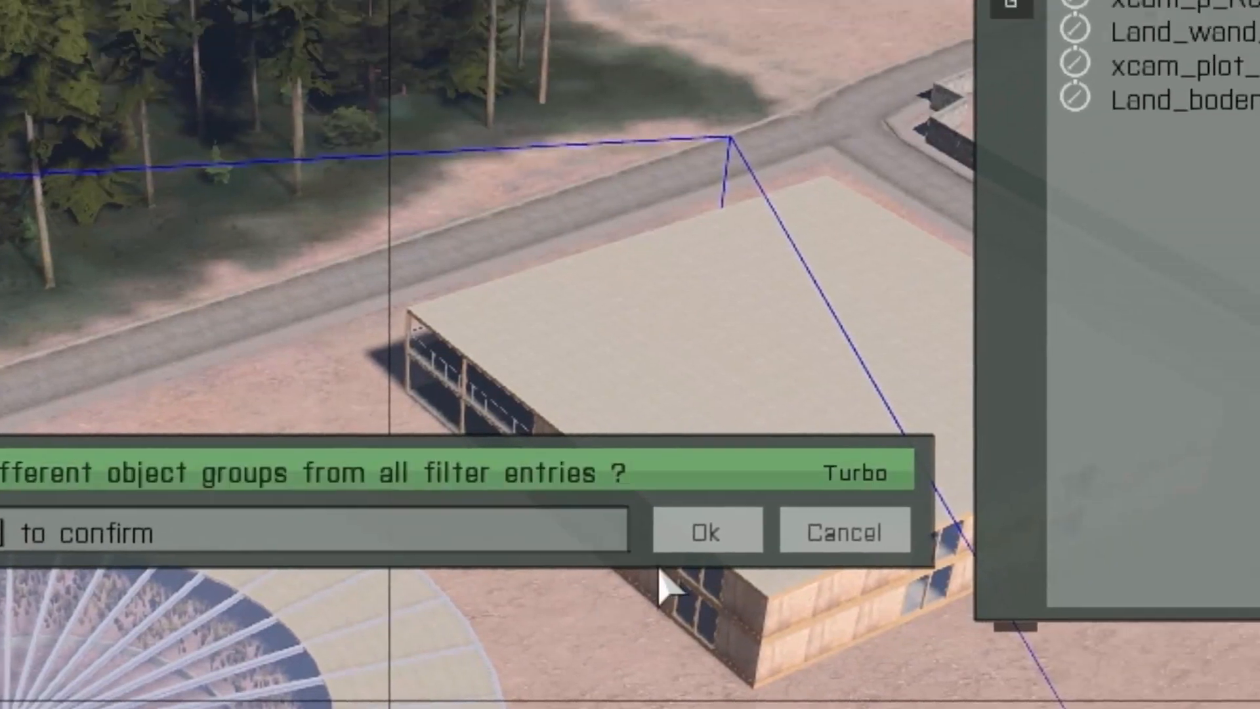
click(676, 537)
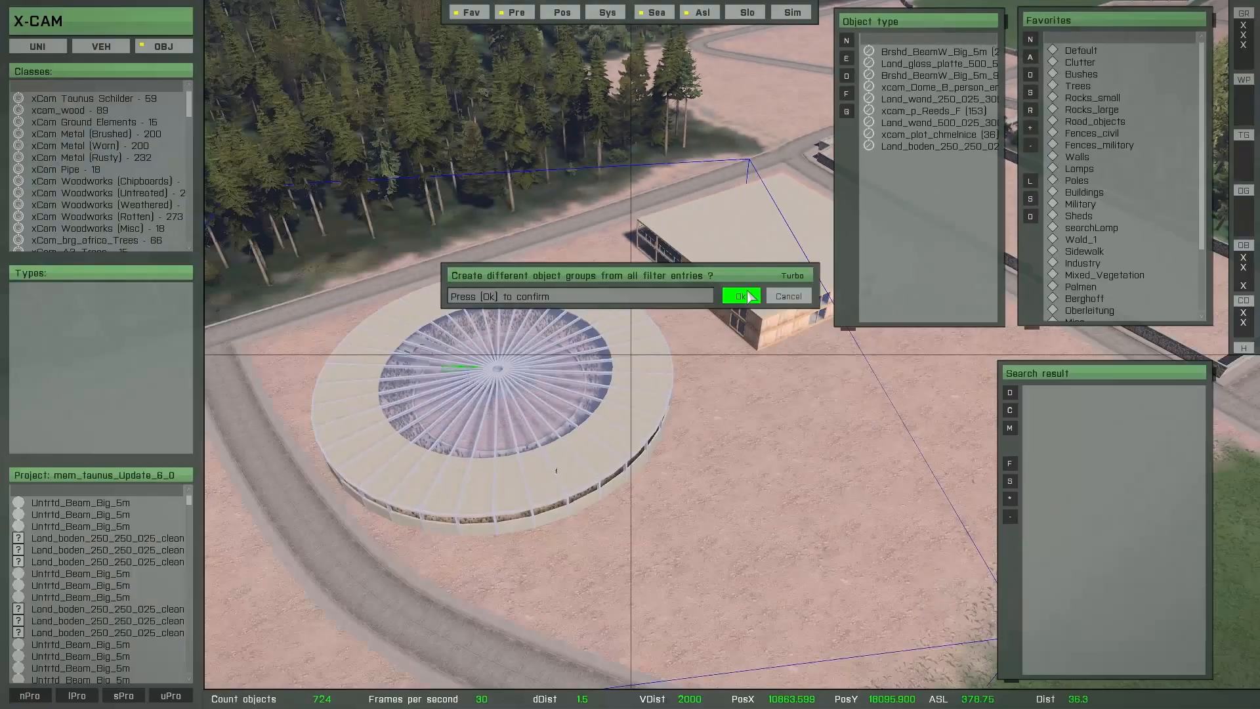
click(742, 294)
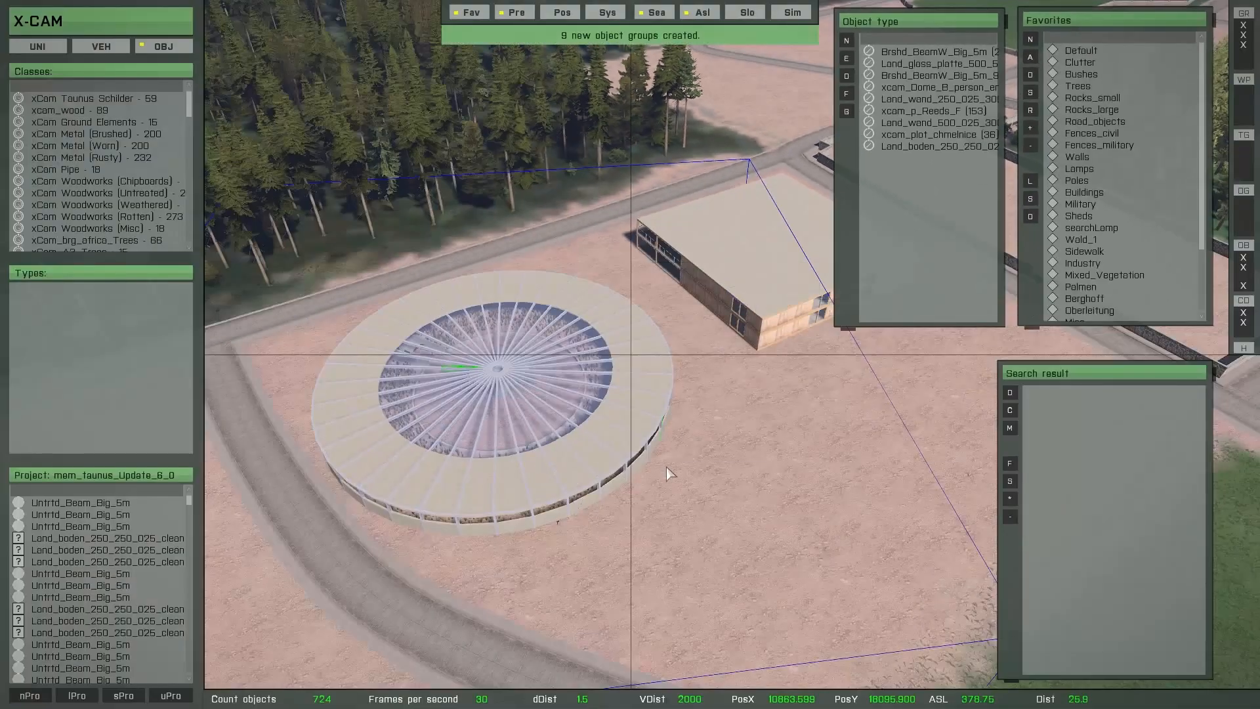
Deselect the round building and hide the object group of its solid roof slabs.
right_drag(667, 474, 711, 448)
scroll(594, 454, up, 5)
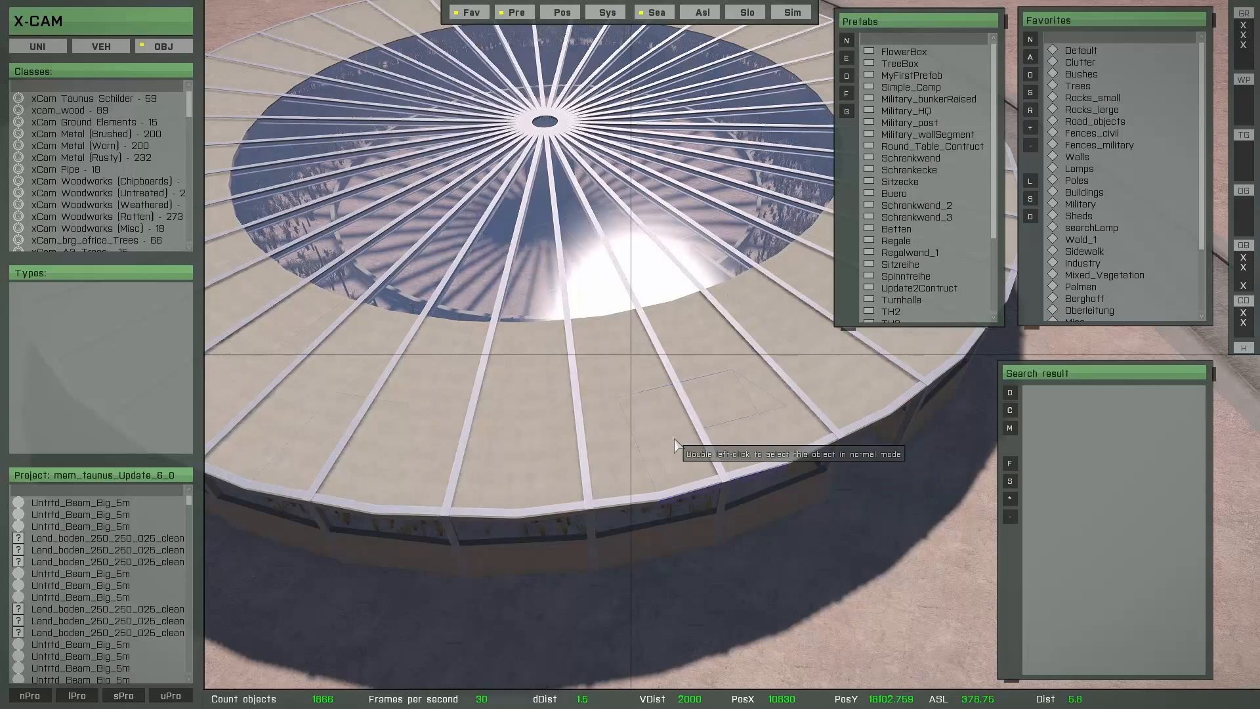
key(shift+h)
key(shift+h)
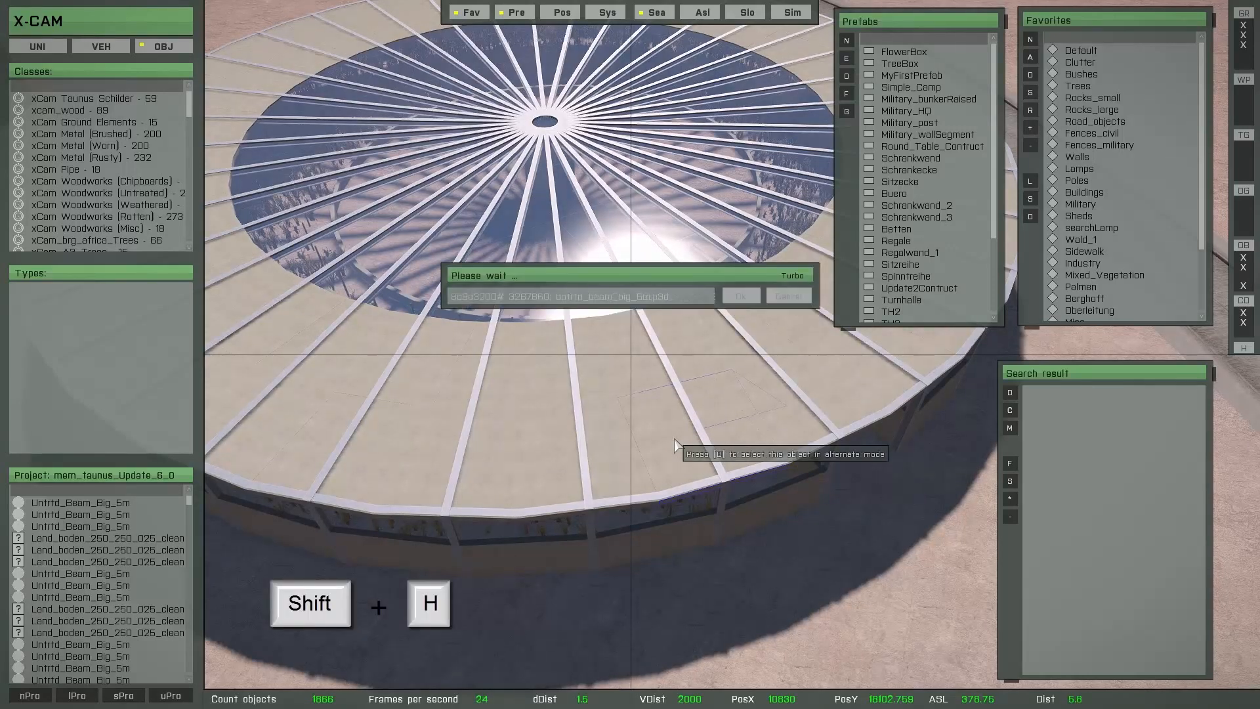
click(616, 297)
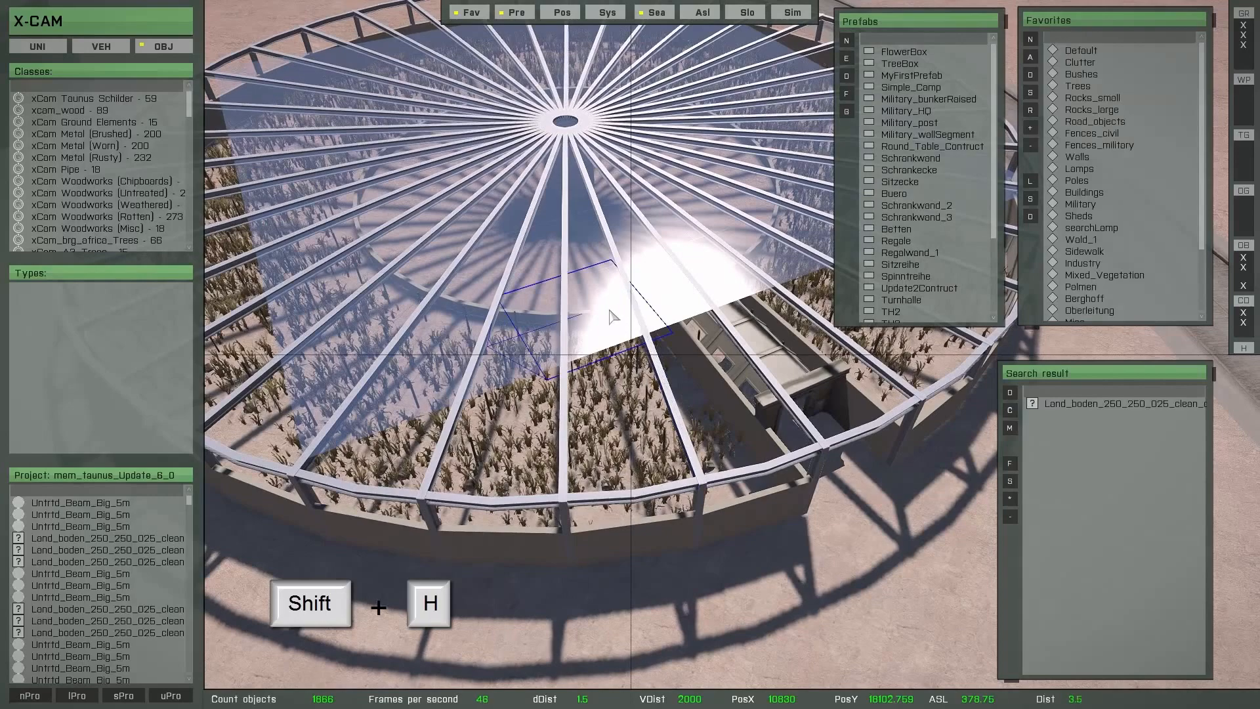
Hide the round building's glass roof panel group and its Brshd_BeamW_Big_5m beam group.
key(shift+h)
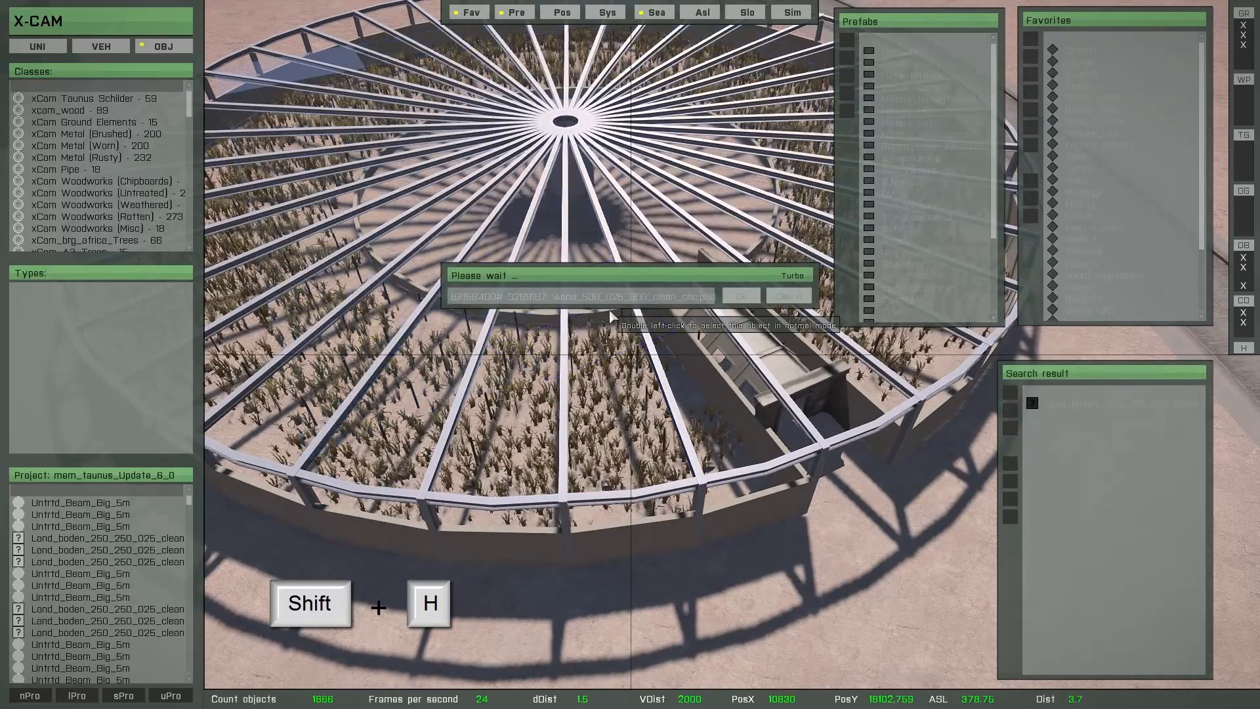
click(616, 297)
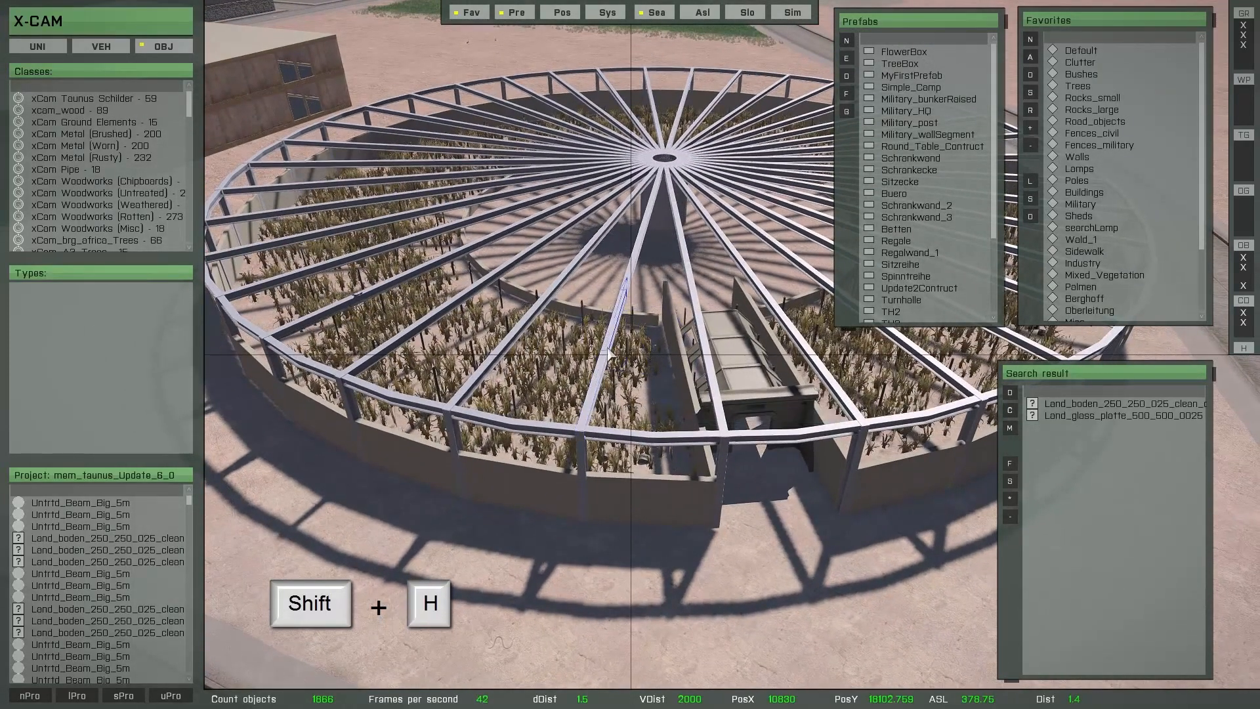
key(shift+h)
click(616, 298)
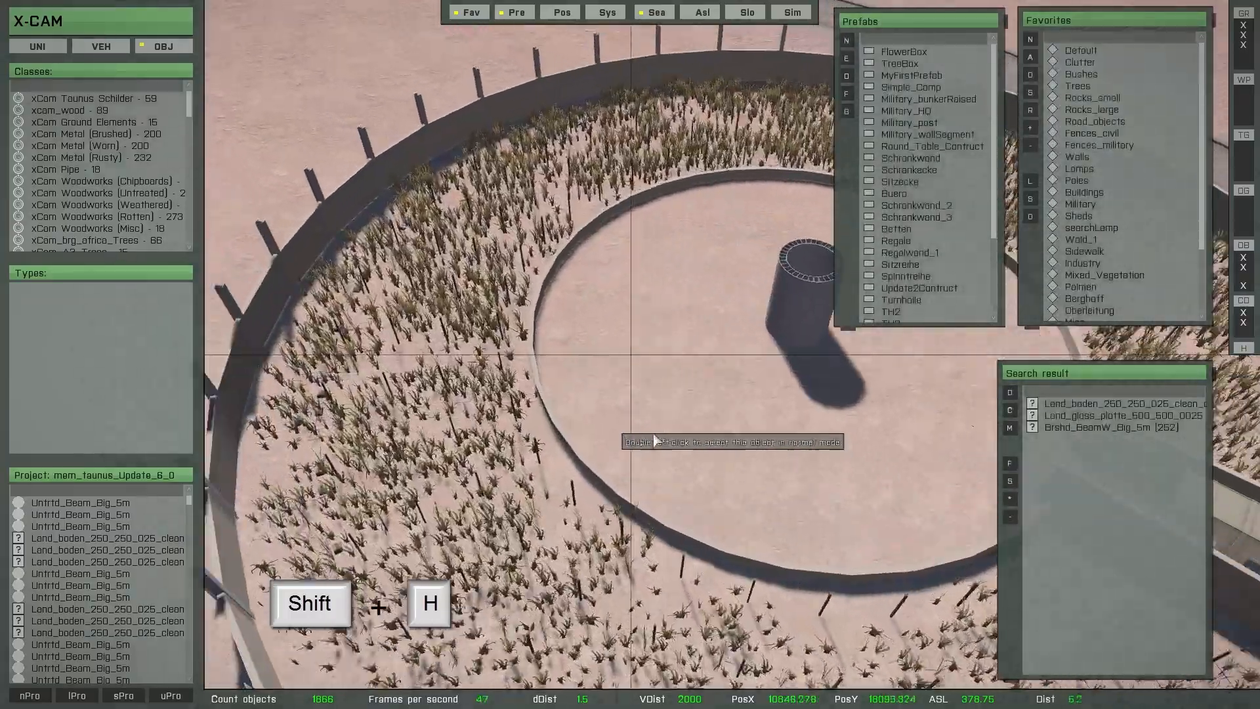
Hide the xcam_p_Reeds_F plants inside the round building, and clear the whole filter list to restore all hidden objects.
key(d)
right_drag(654, 436, 612, 413)
key(s)
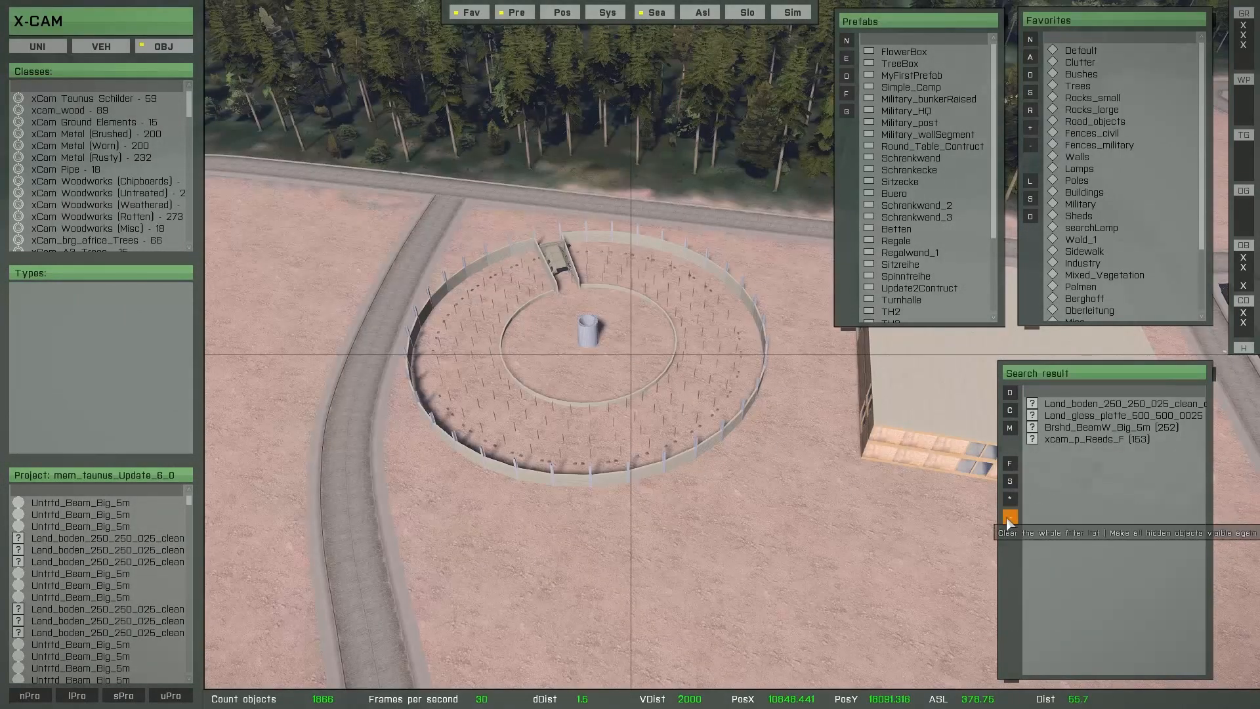
click(1009, 520)
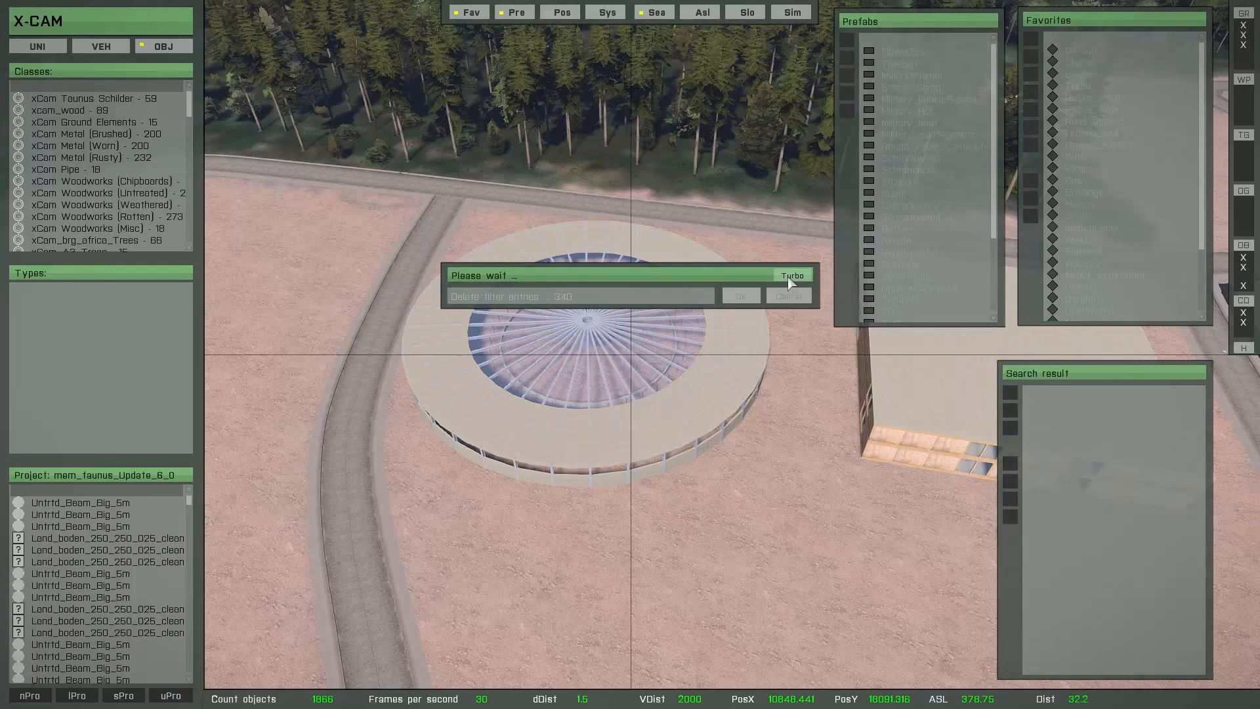
click(791, 278)
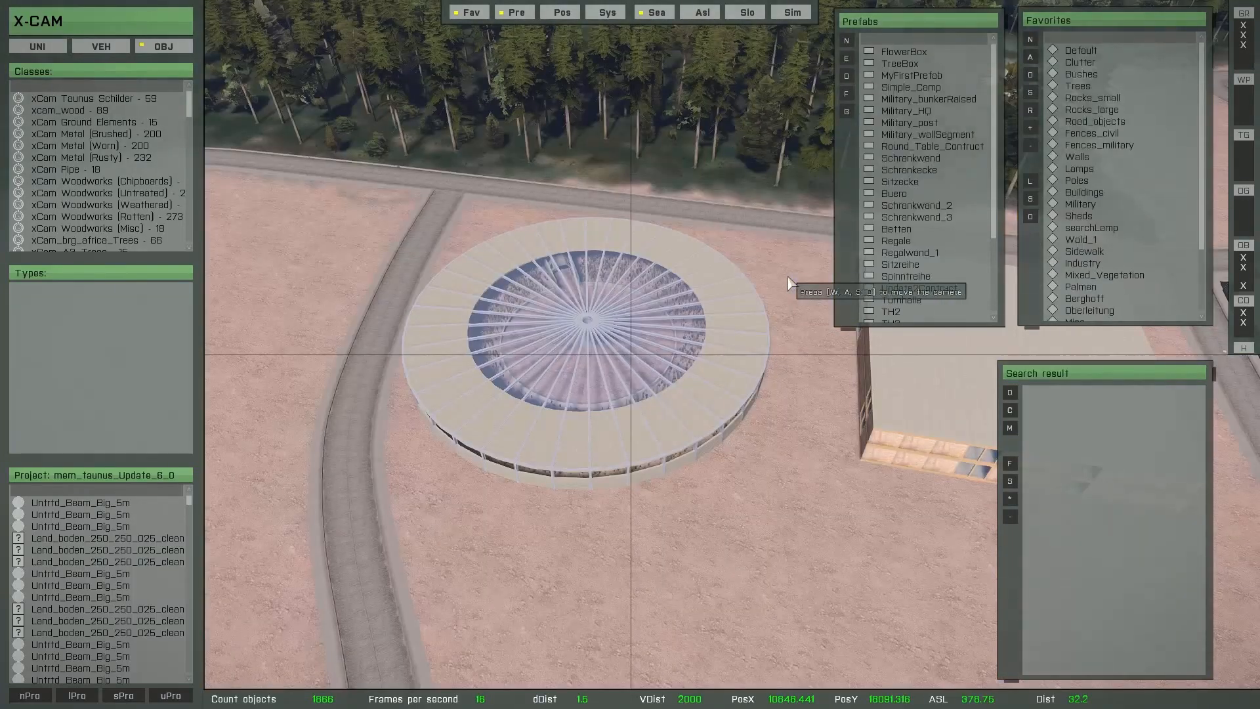
Create a filter list of object types based on the whole project and show only the xcam_t_picea3f trees.
click(517, 11)
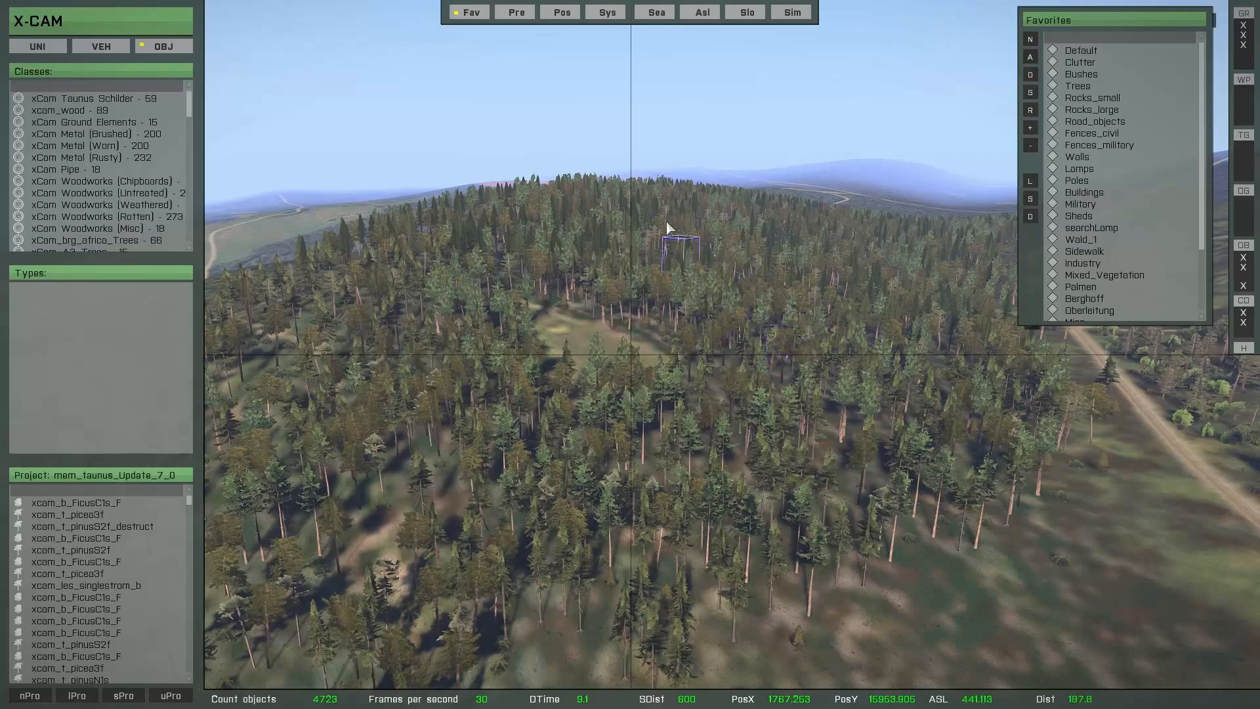
click(655, 12)
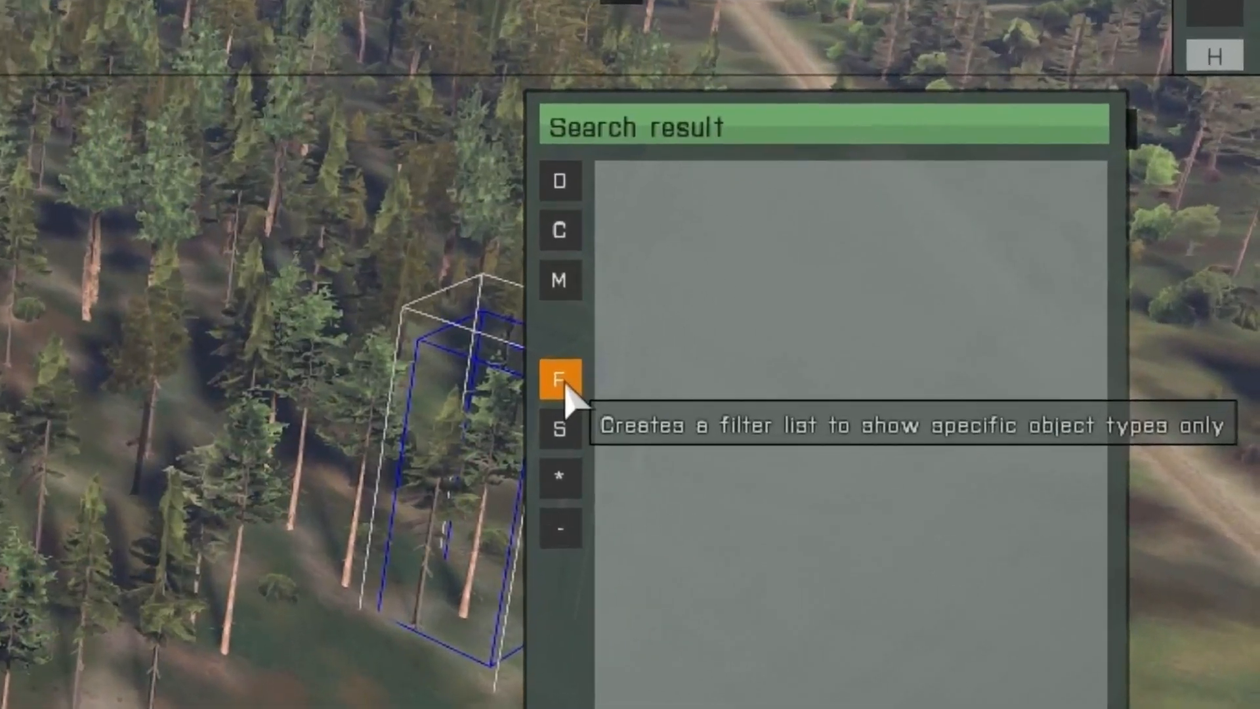
click(742, 413)
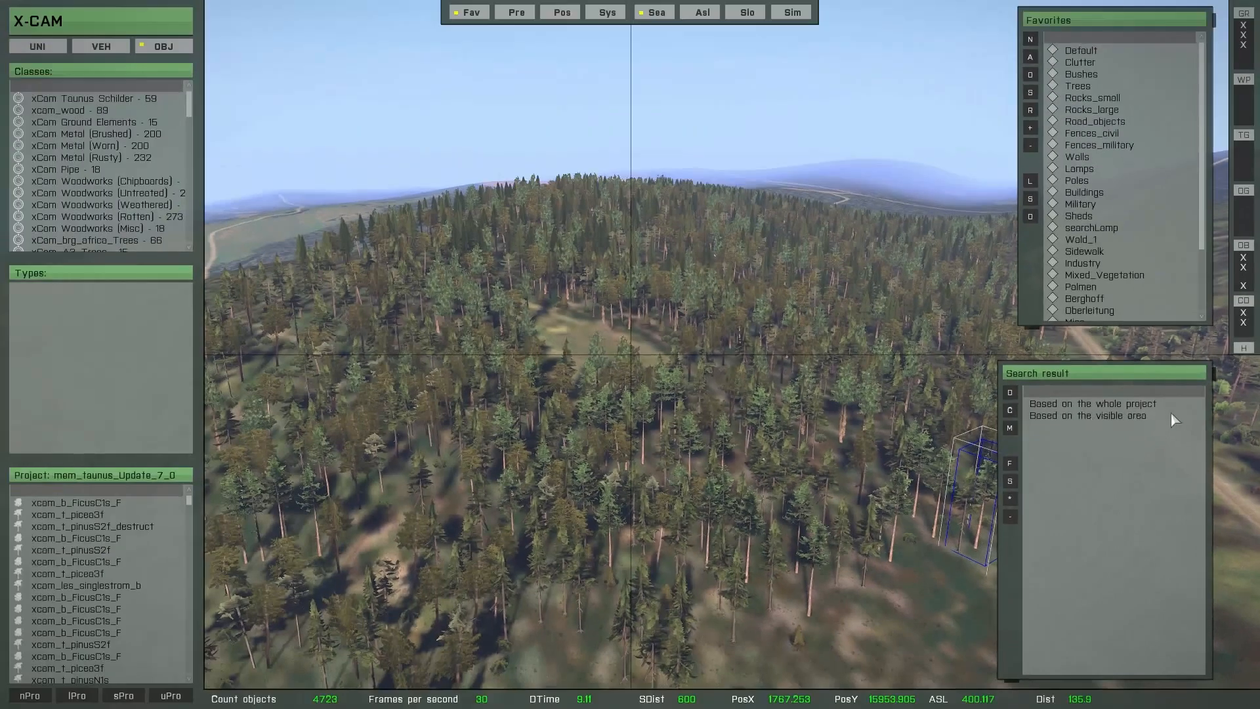
click(1066, 406)
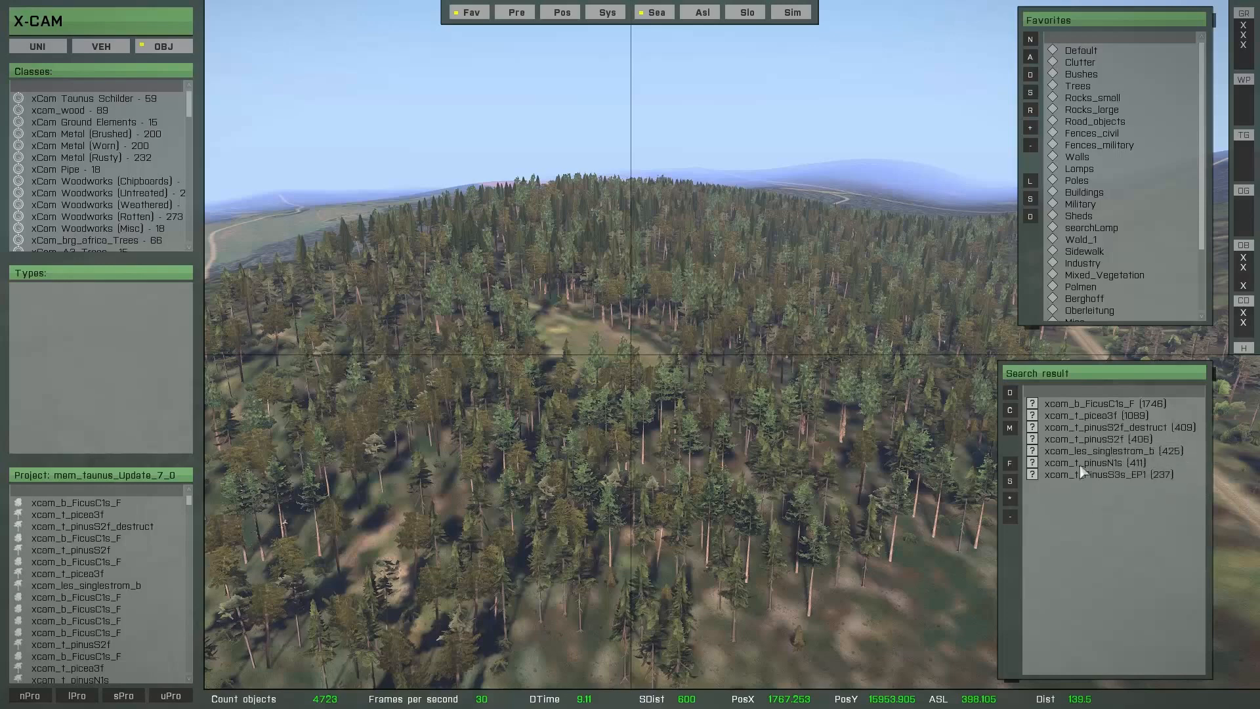
double_click(1078, 418)
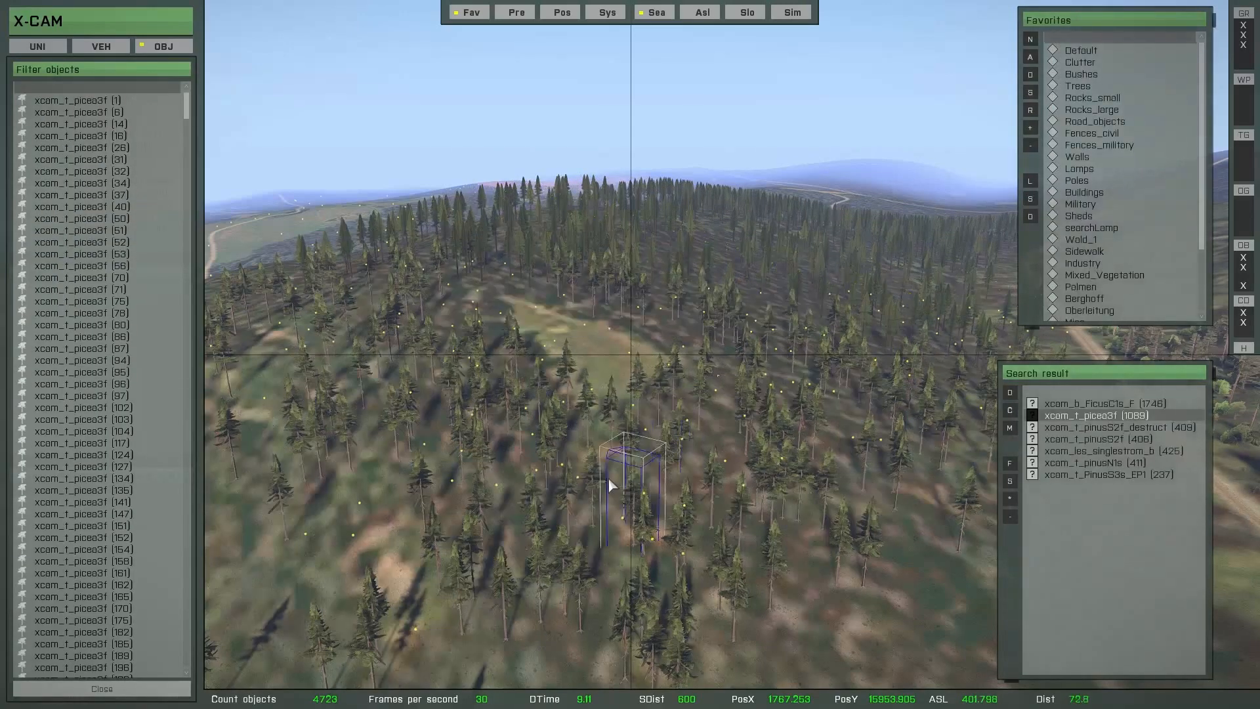
right_drag(677, 451, 708, 487)
key(w)
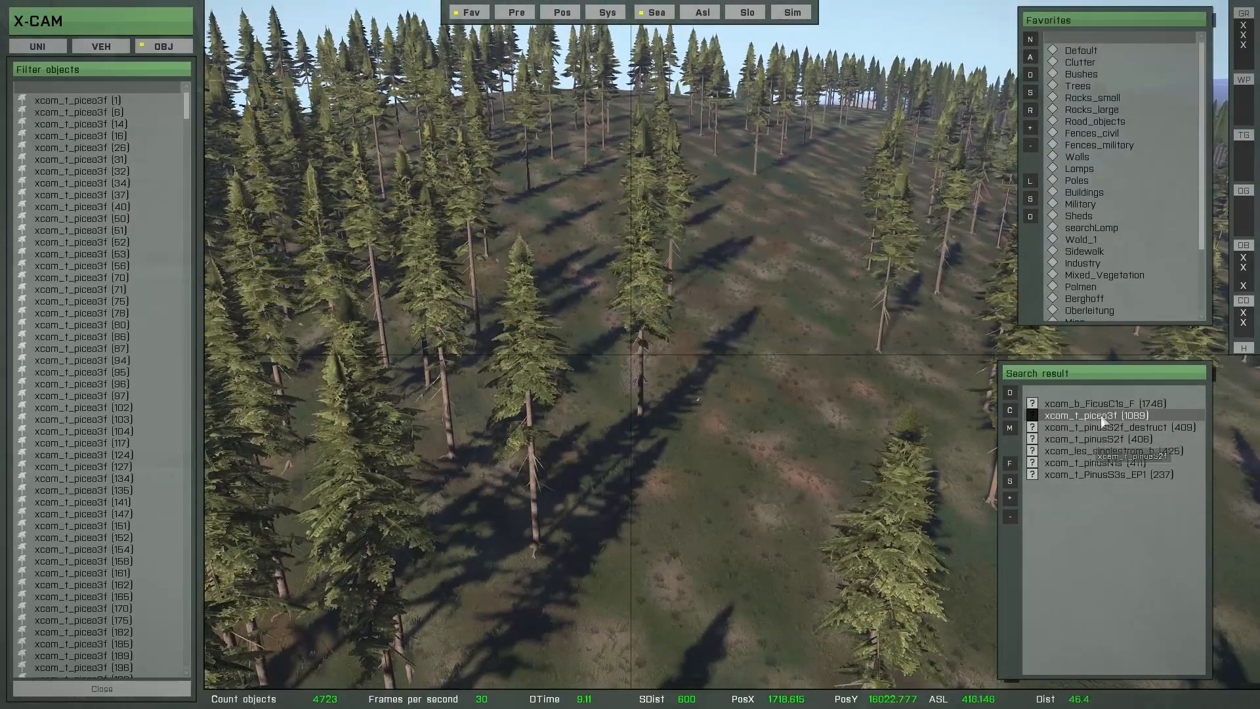
Switch the forest filter to the xcam_t_pinusS2f_destruct trees, and to only the xcam_les_singlestrom_b trees.
click(1067, 428)
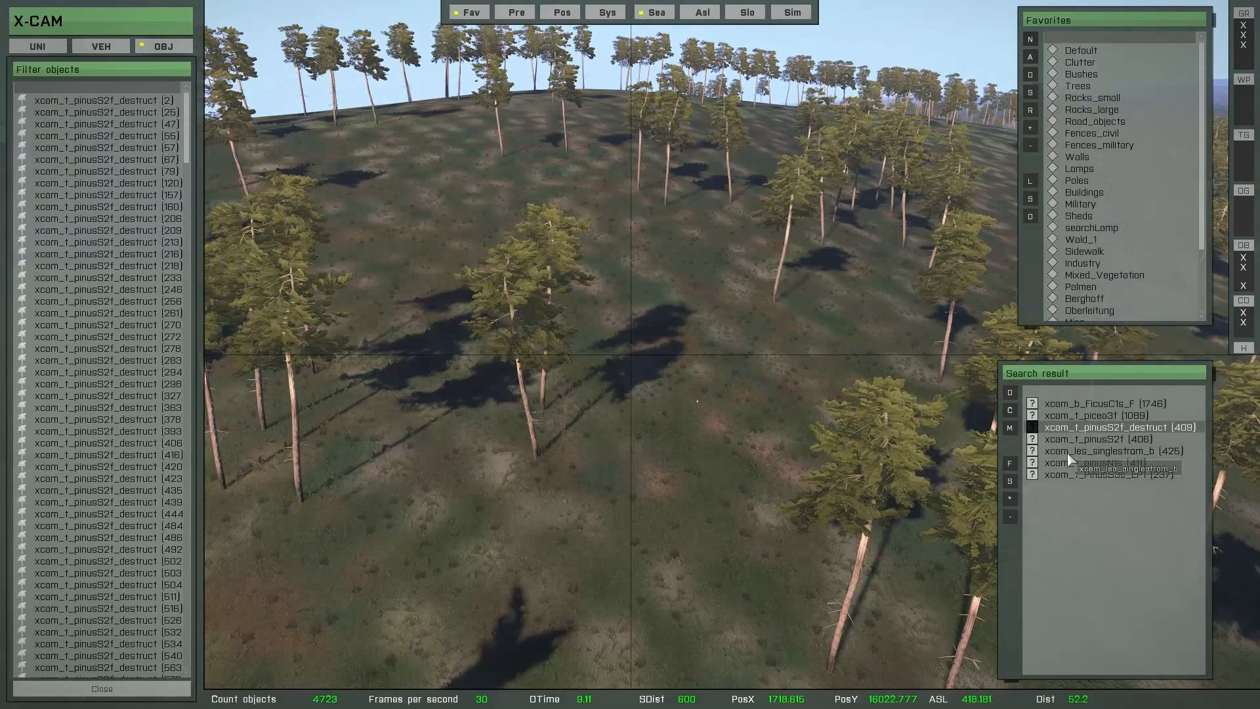
click(1068, 452)
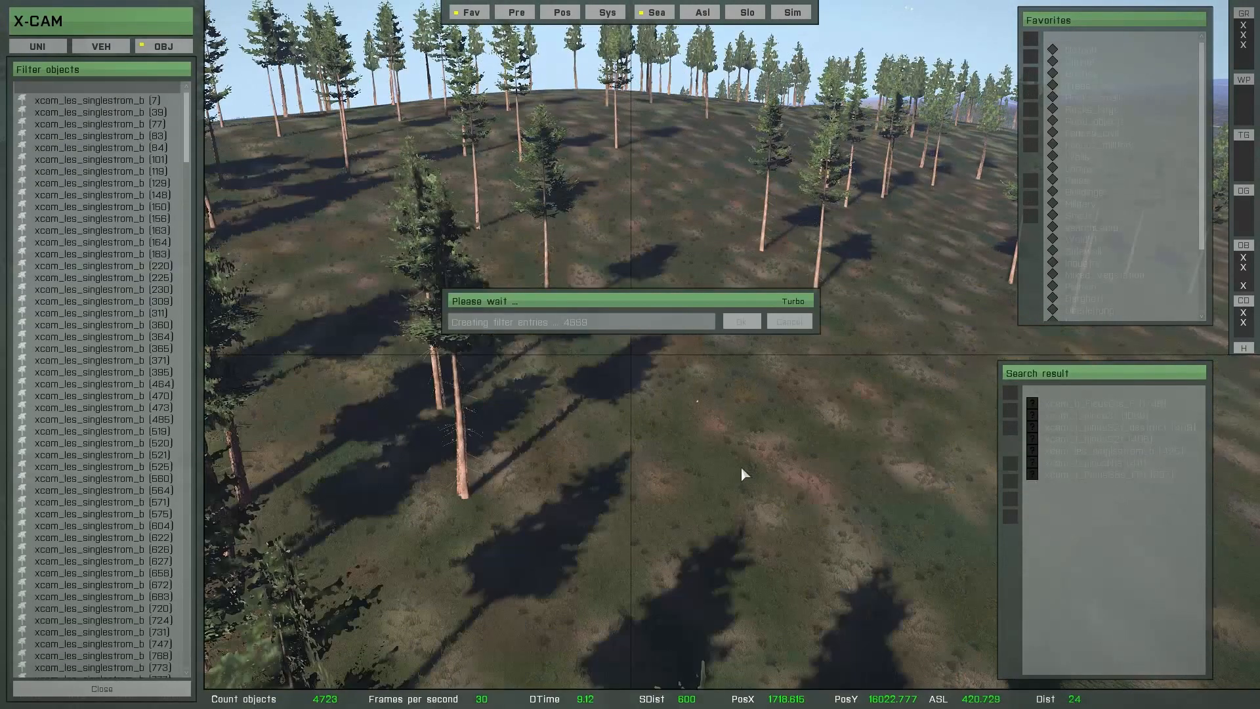
key(s)
key(a)
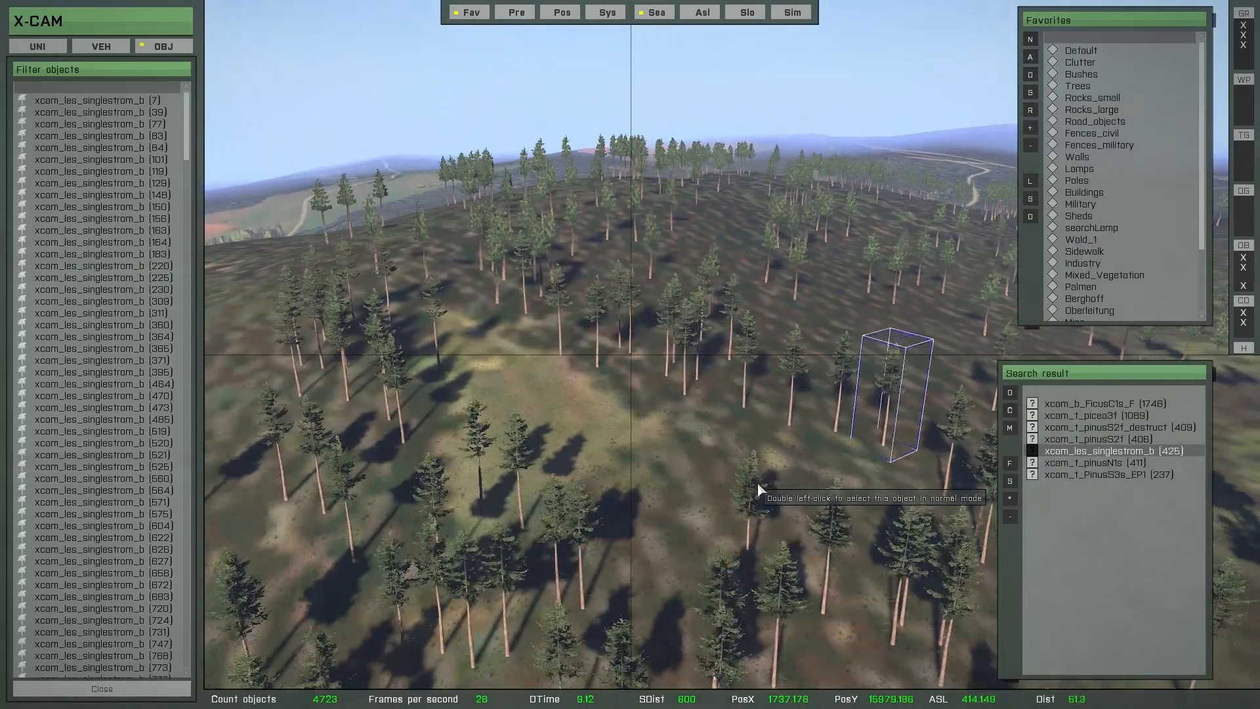
key(s)
key(d)
key(w)
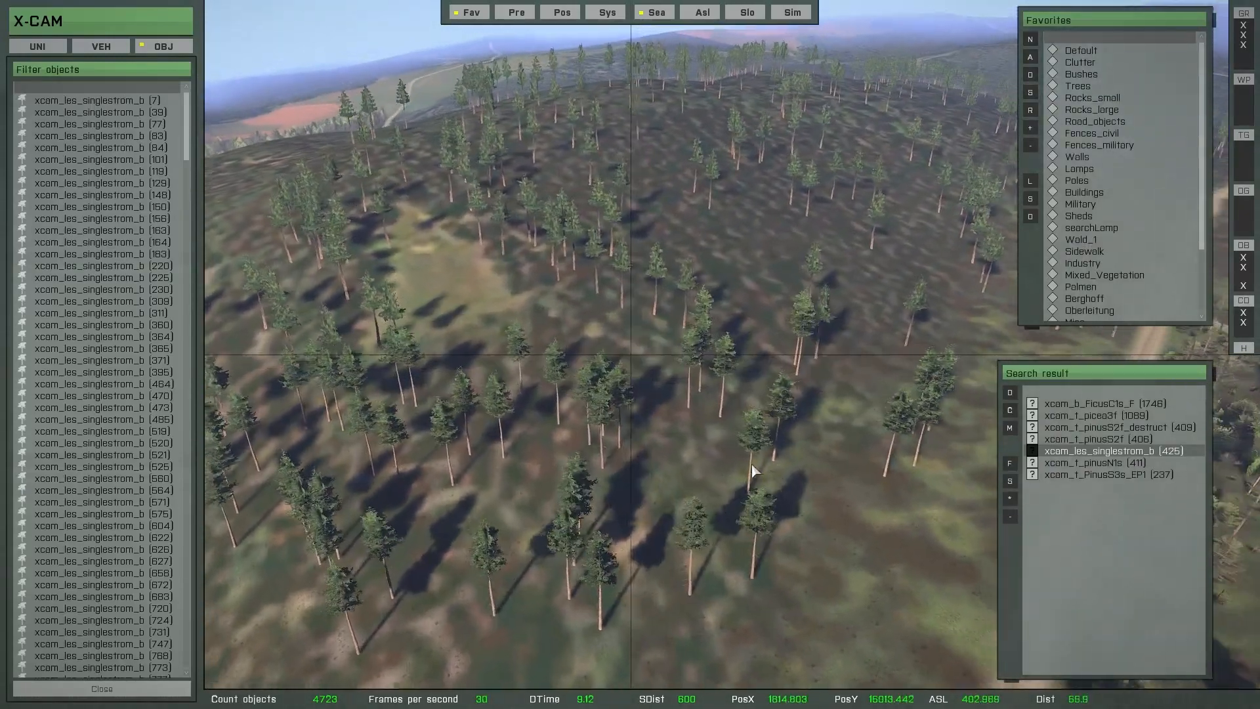
Select all filtered xcam_les_singlestrom_b trees as a group, deselect them and clear the filter list.
key(g)
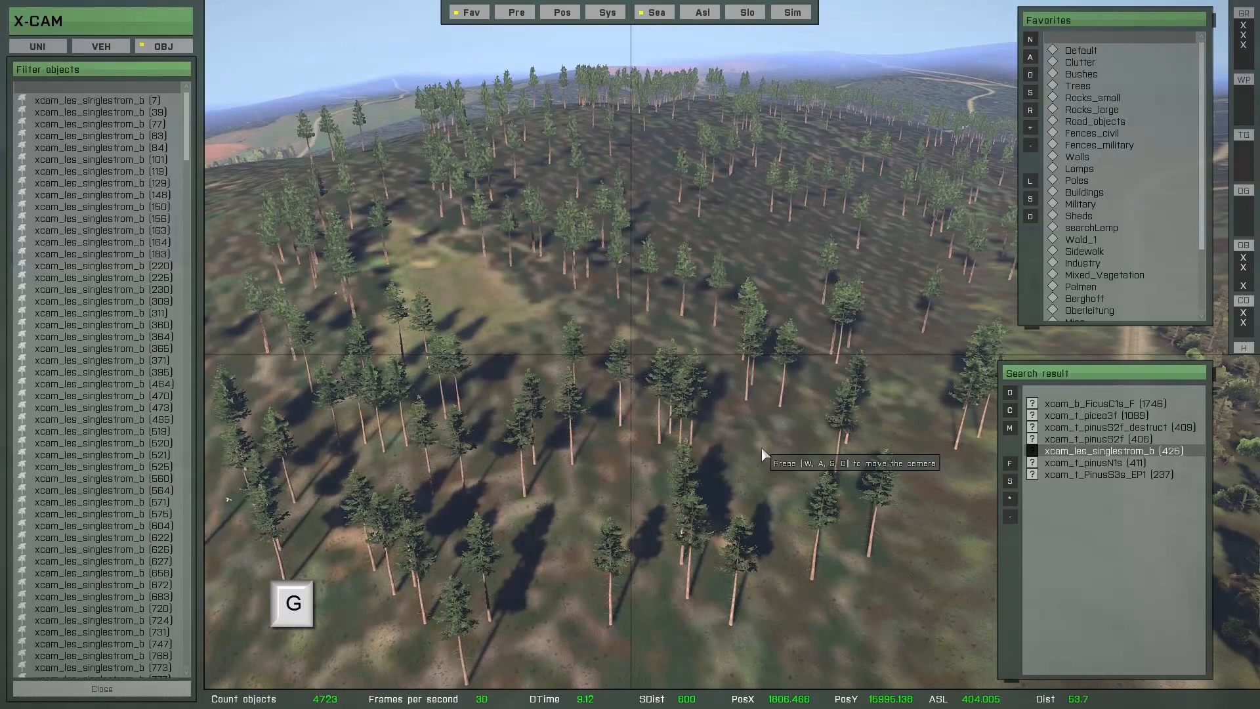
key(g)
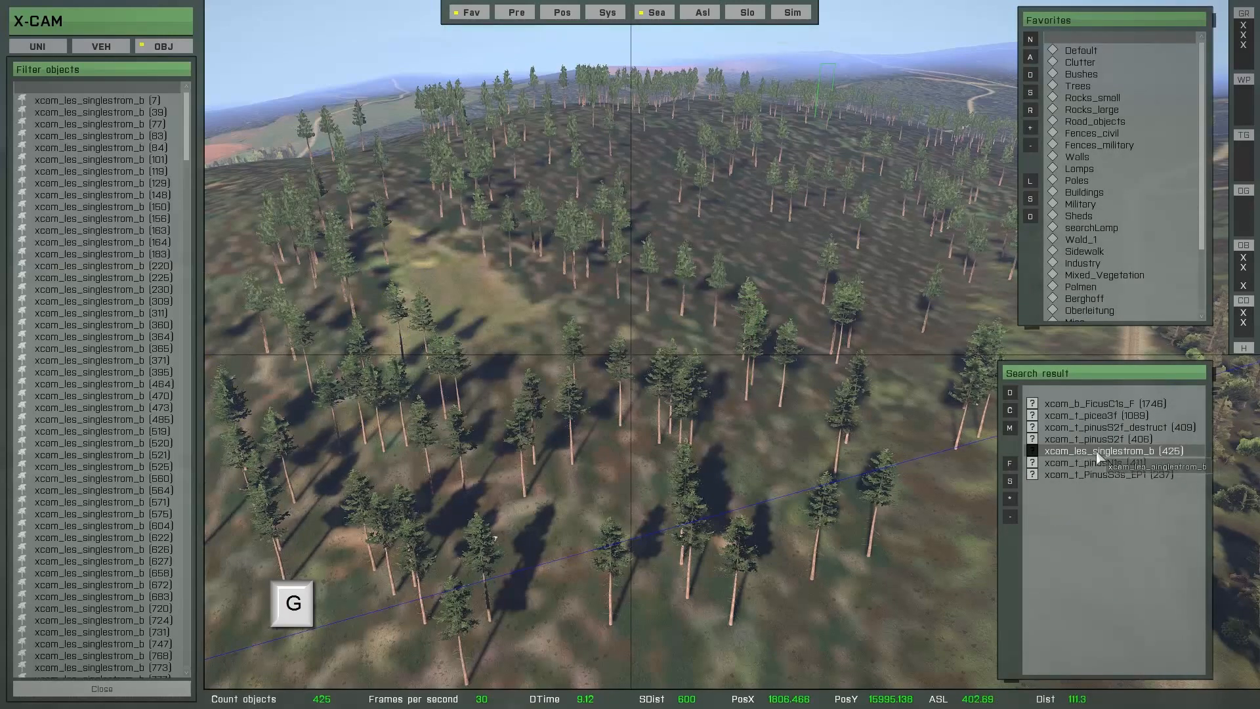
click(779, 449)
right_drag(779, 449, 745, 467)
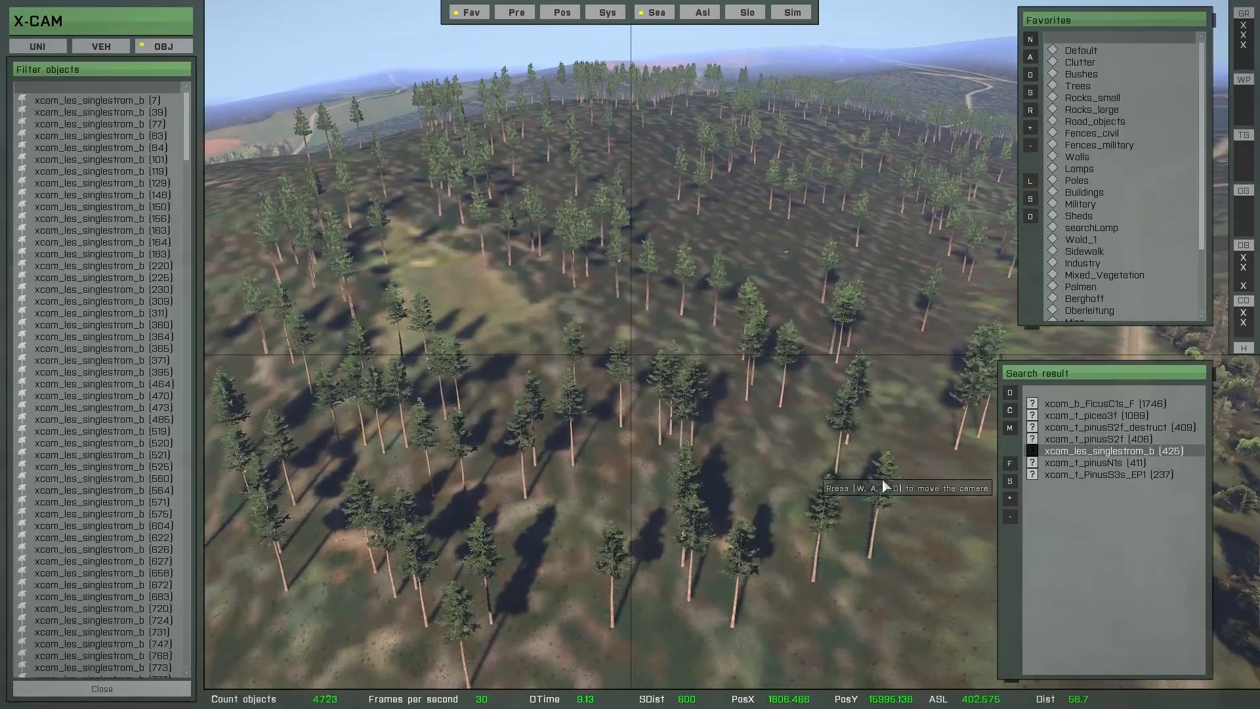
click(1011, 518)
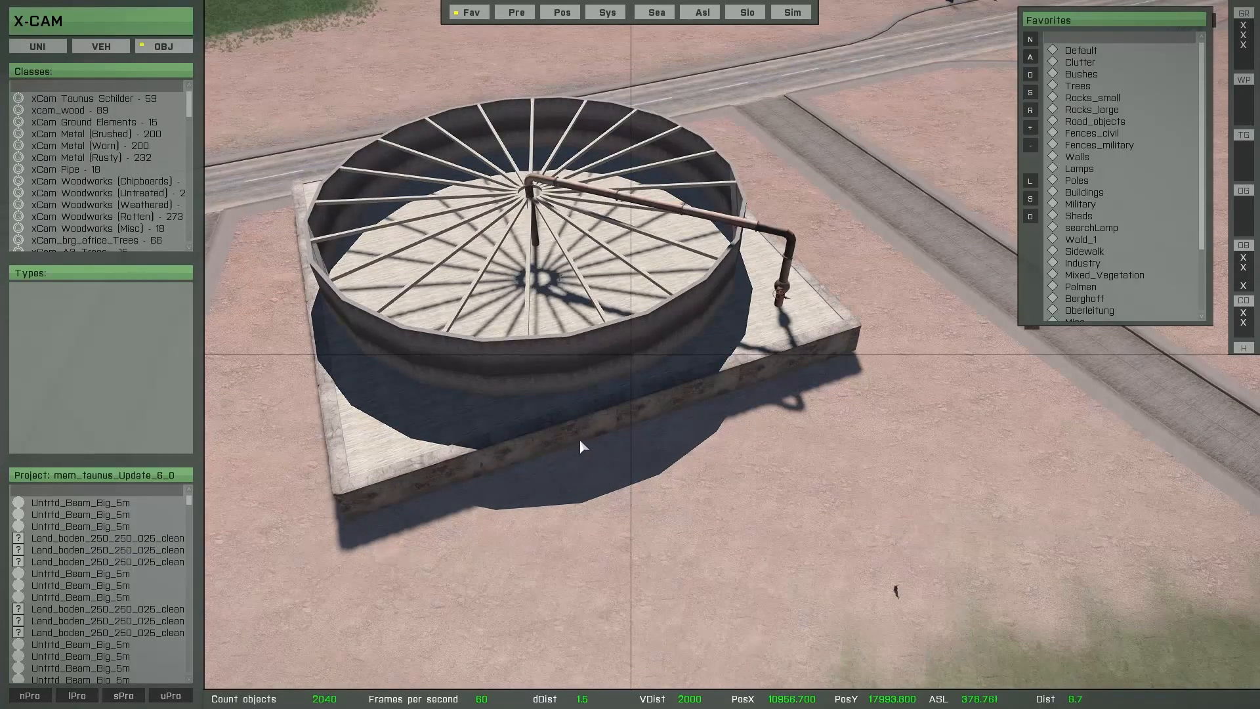
Delete the middle segment of the tank base's front wall and the tank's pipe bend, and list all deleted objects.
key(Delete)
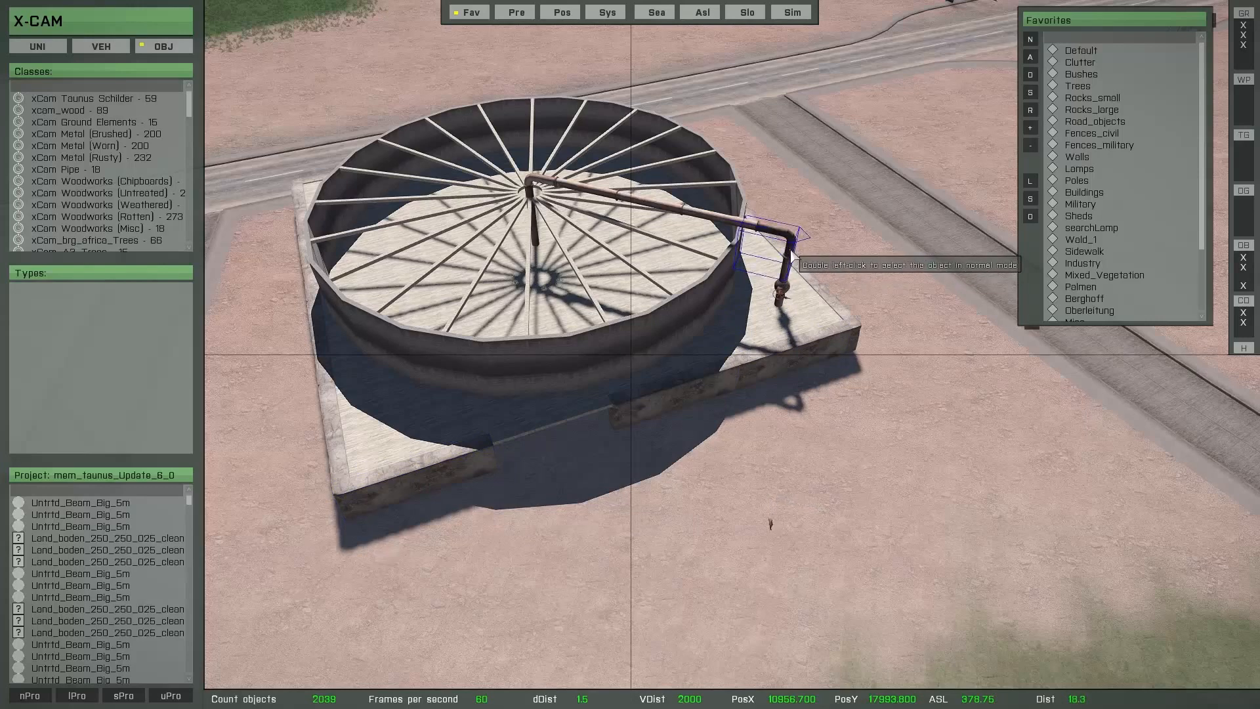
key(Delete)
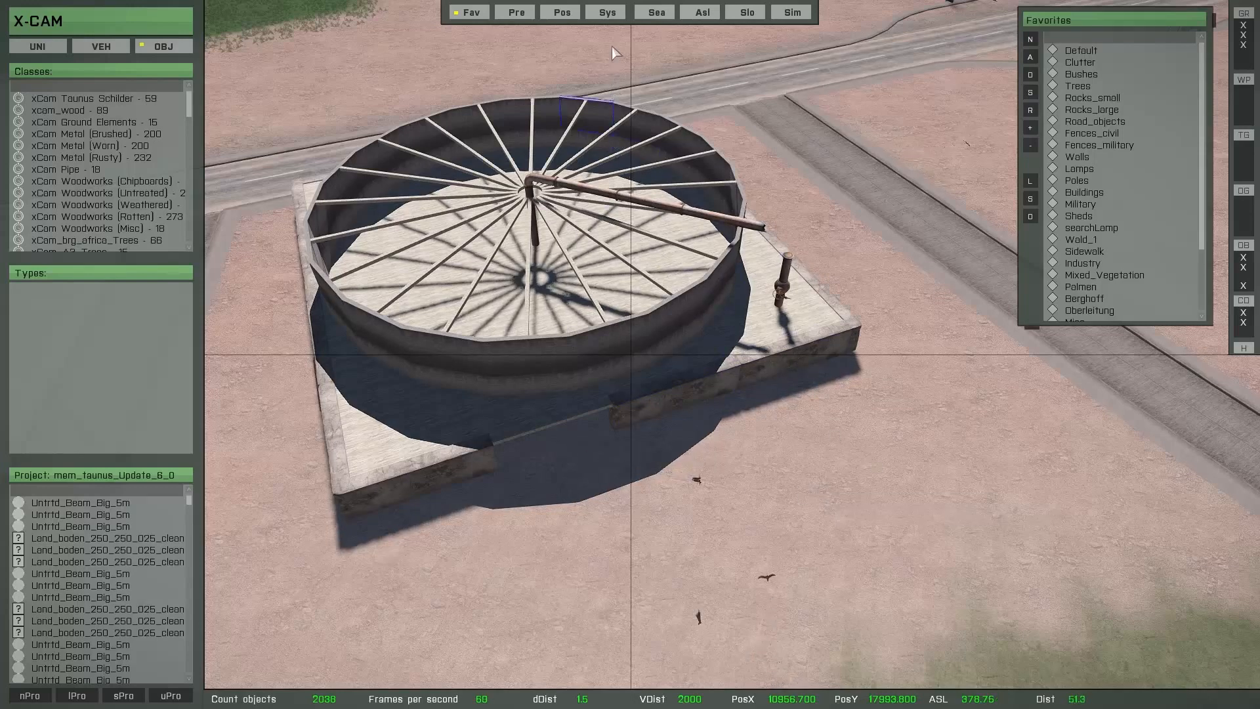
click(608, 12)
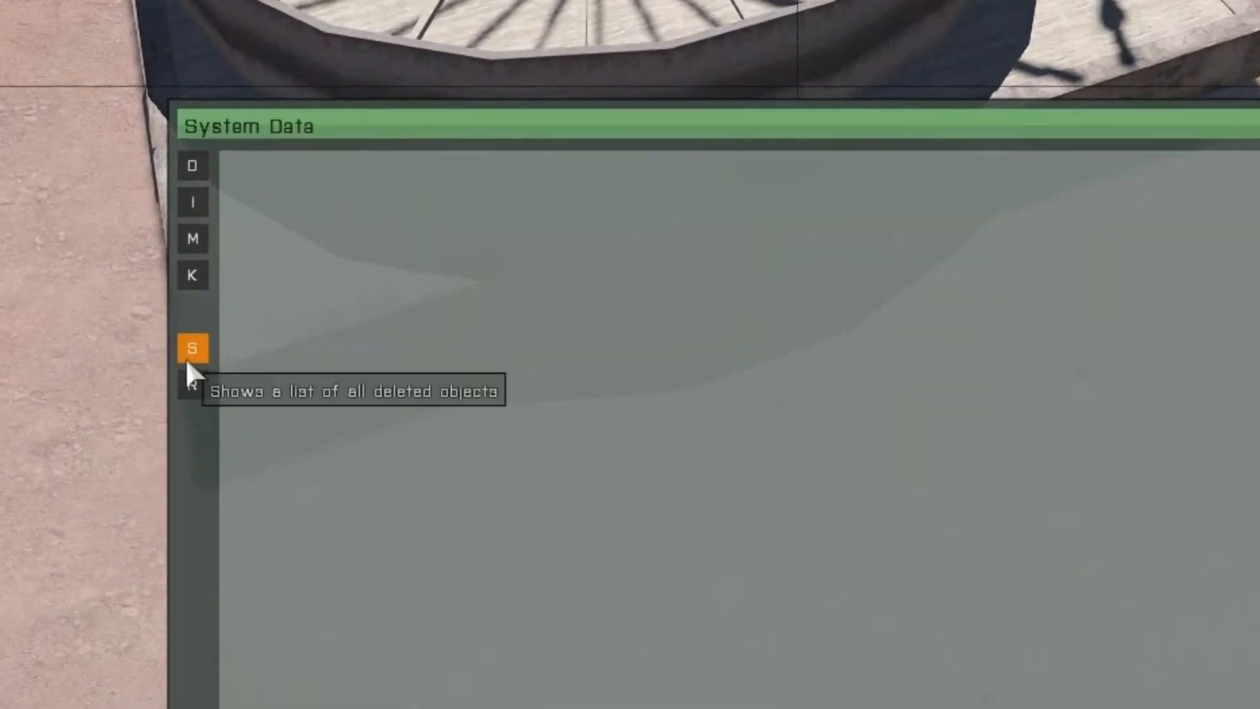
click(191, 354)
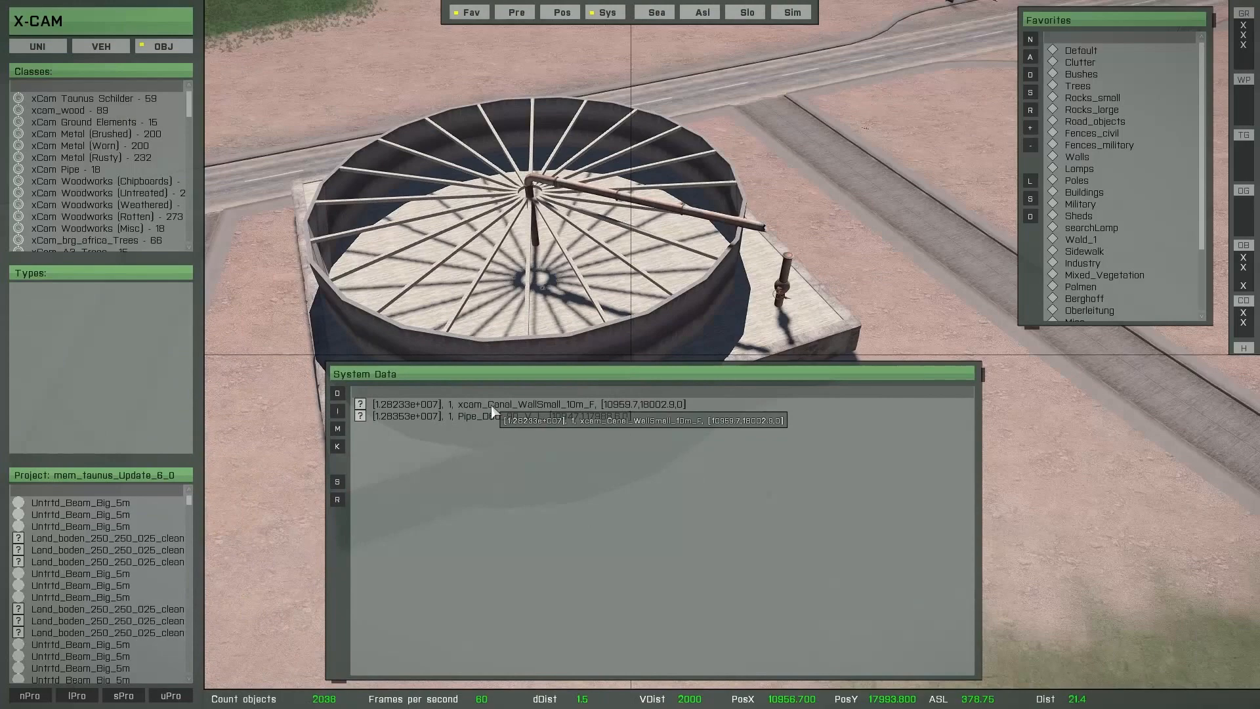
Preview the deleted xcam_Canal_WallSmall_10m_F wall and Pipe_D60_90_V_L pipe bend in their original places.
click(492, 405)
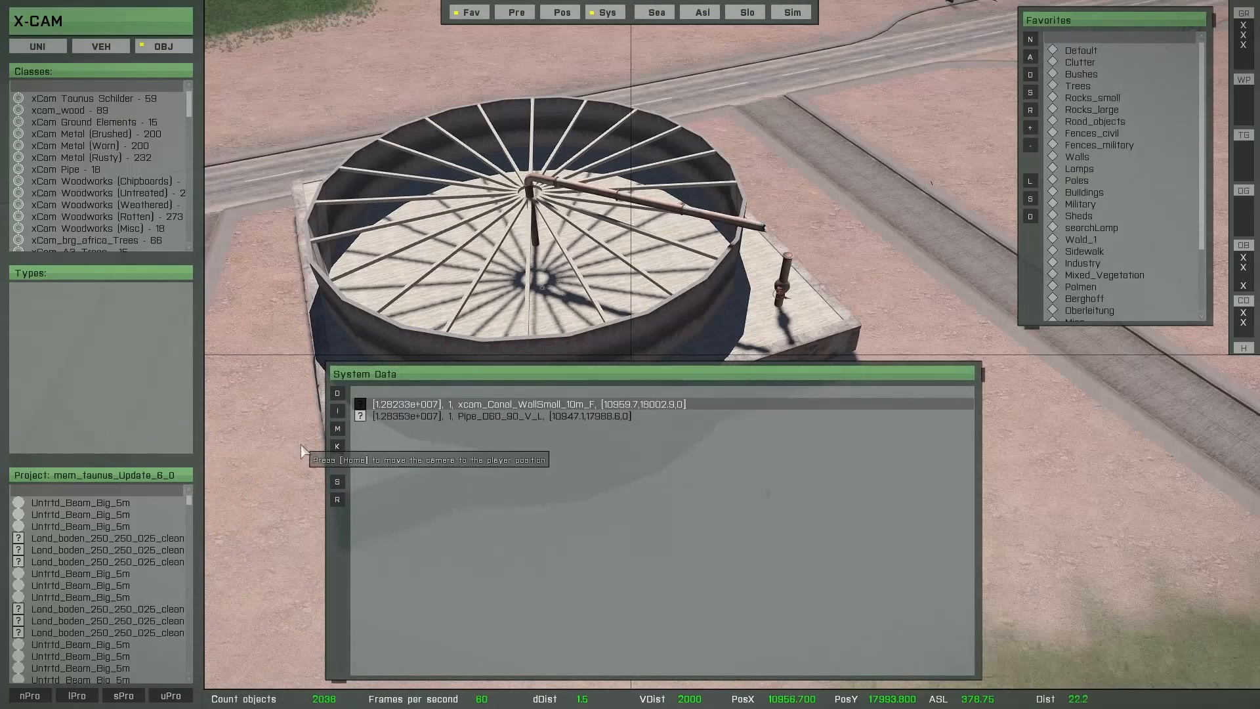
key(s)
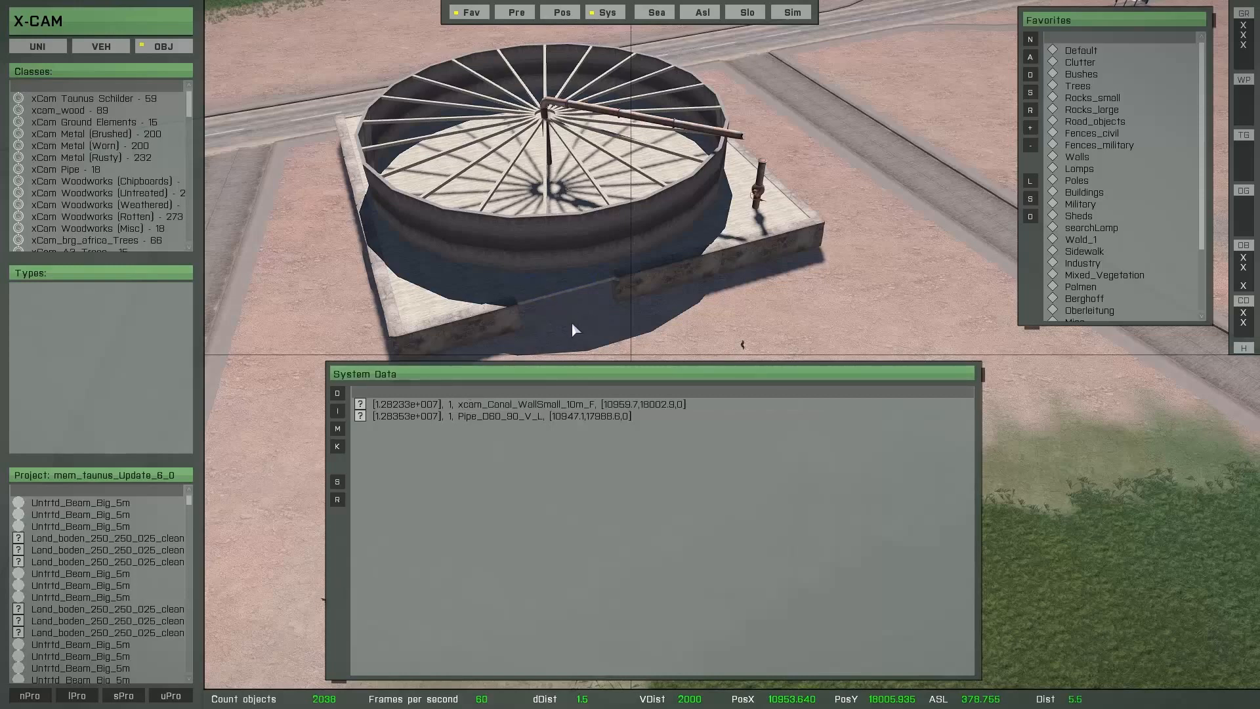
click(471, 407)
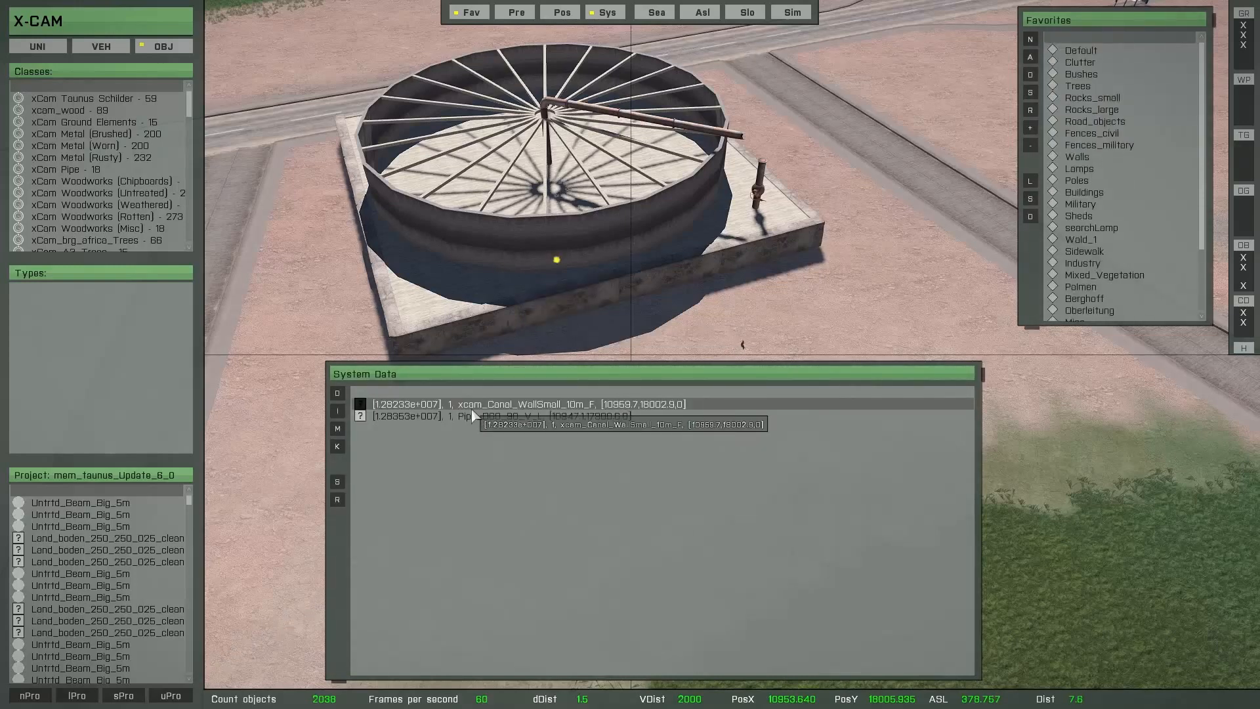
click(461, 417)
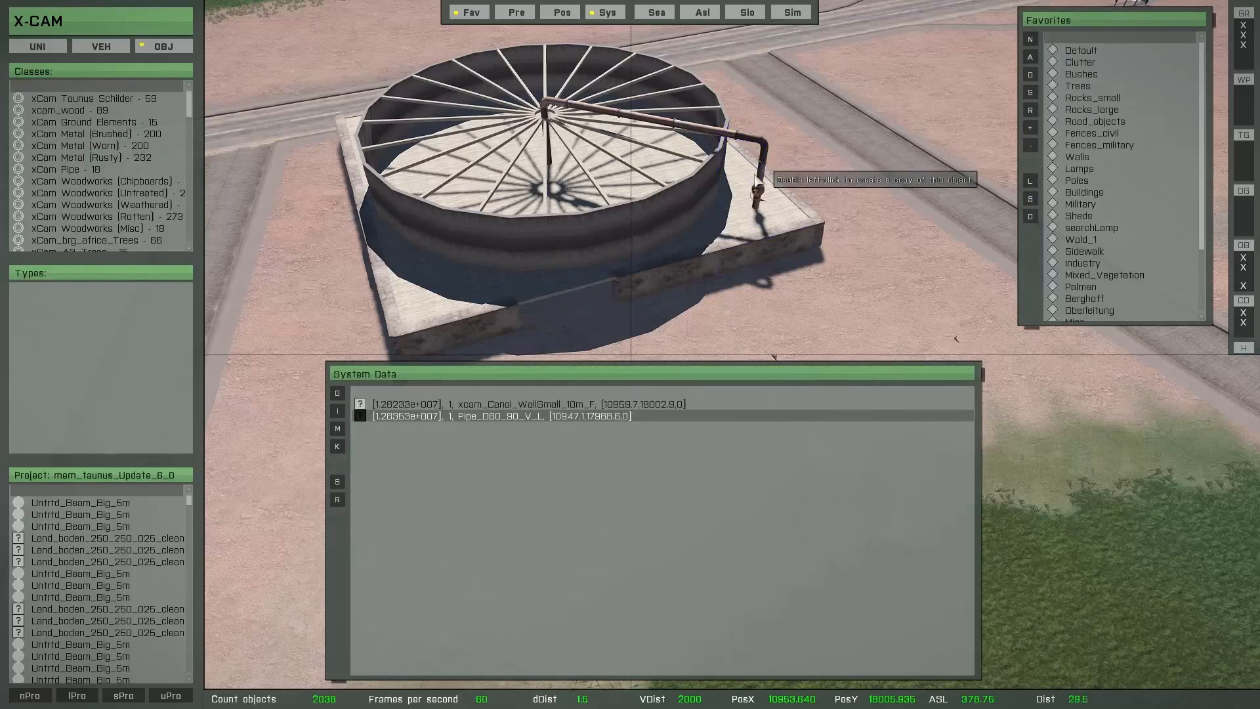
Restore the deleted xcam_Canal_WallSmall_10m_F wall and the Pipe_D60_90_V_L pipe bend from the deleted objects list.
click(490, 411)
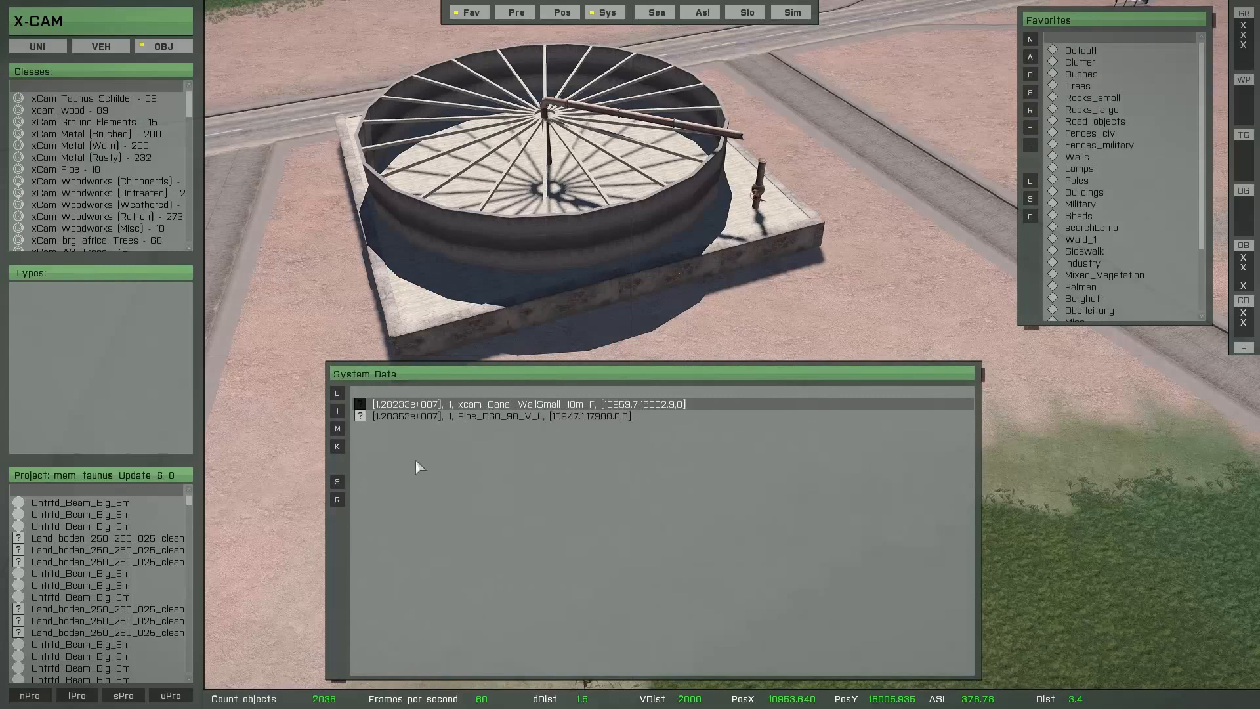
click(337, 501)
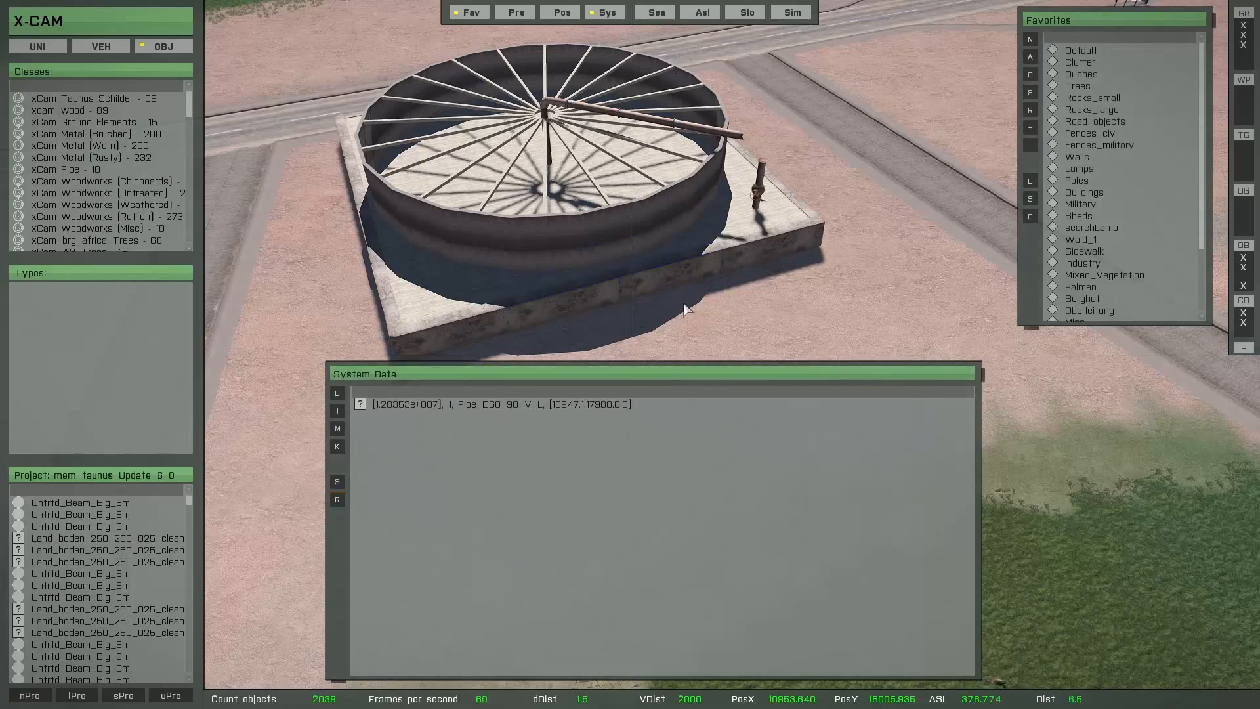
click(499, 404)
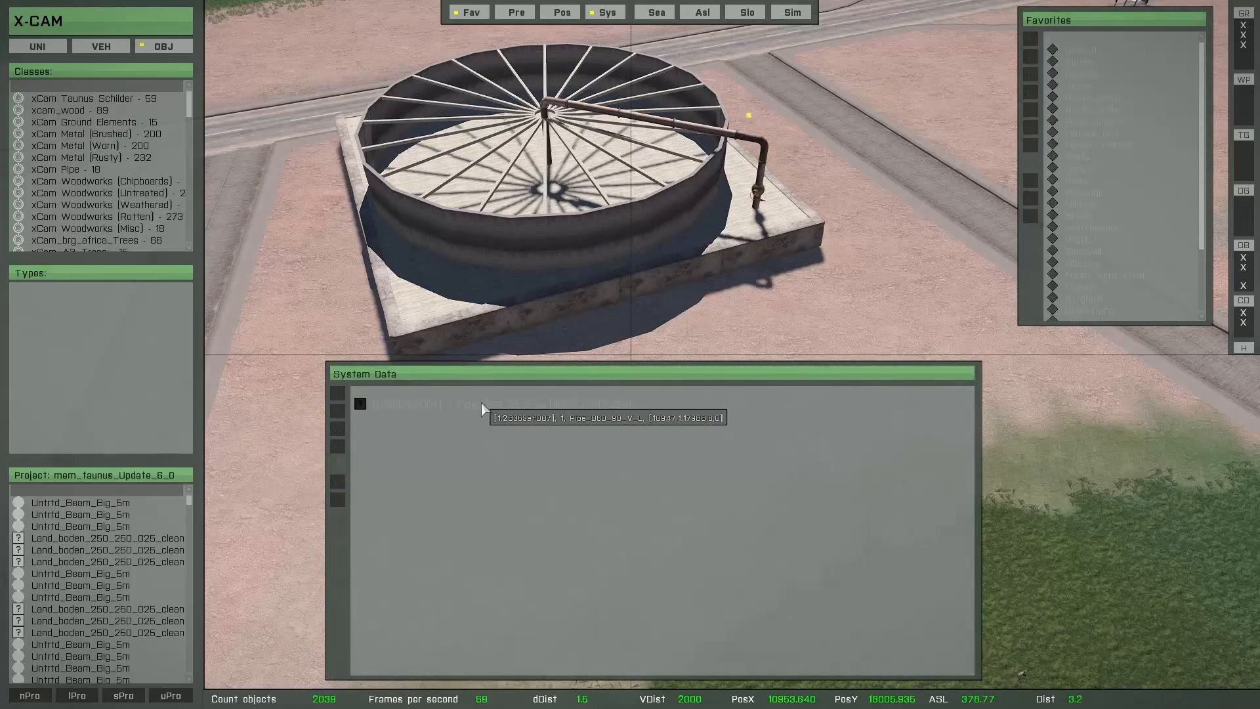
click(343, 499)
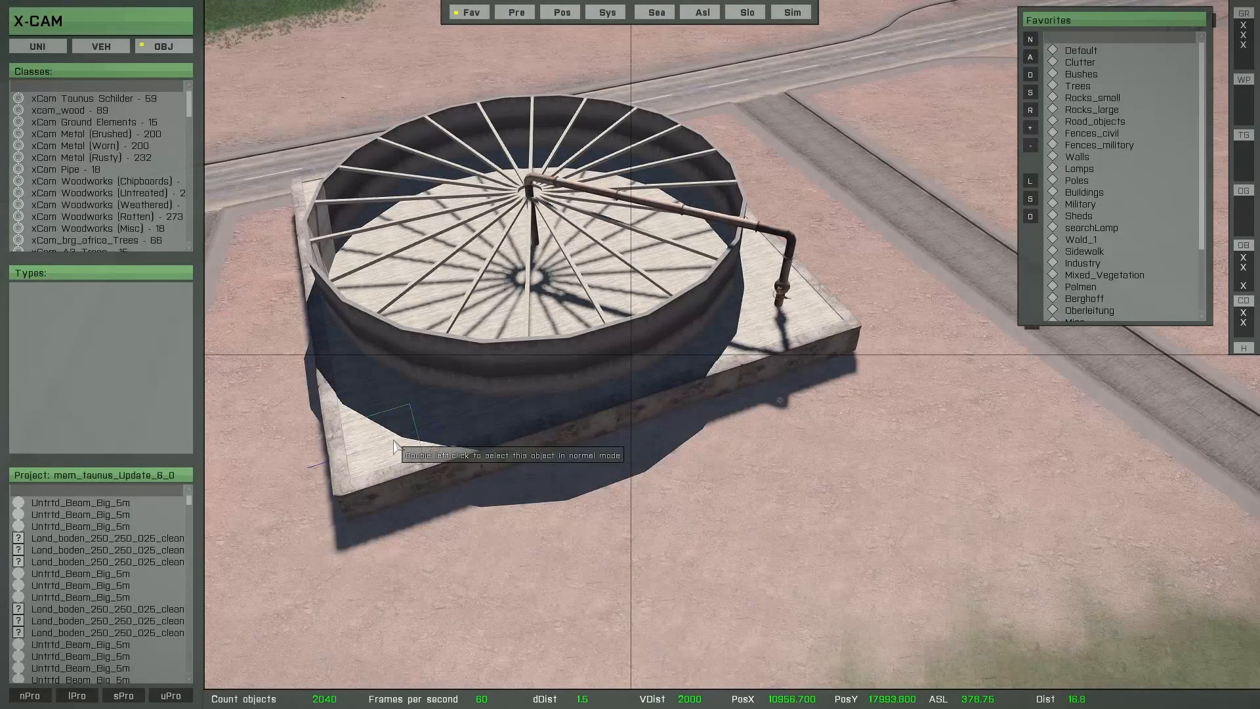
Select all floor slabs of the tank's base as one group and delete them together.
key(space)
mouse_move(419, 470)
mouse_down()
mouse_move(415, 231)
mouse_move(583, 370)
mouse_move(684, 158)
mouse_up()
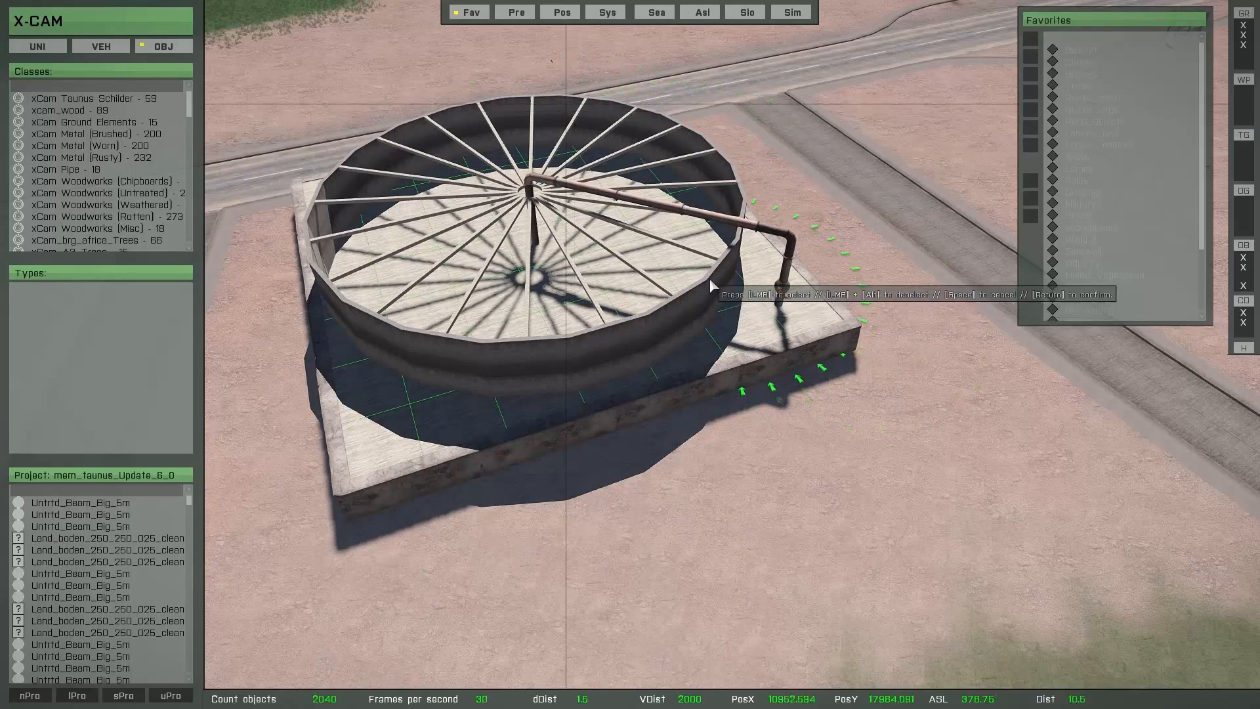
key(Return)
drag(550, 333, 655, 298)
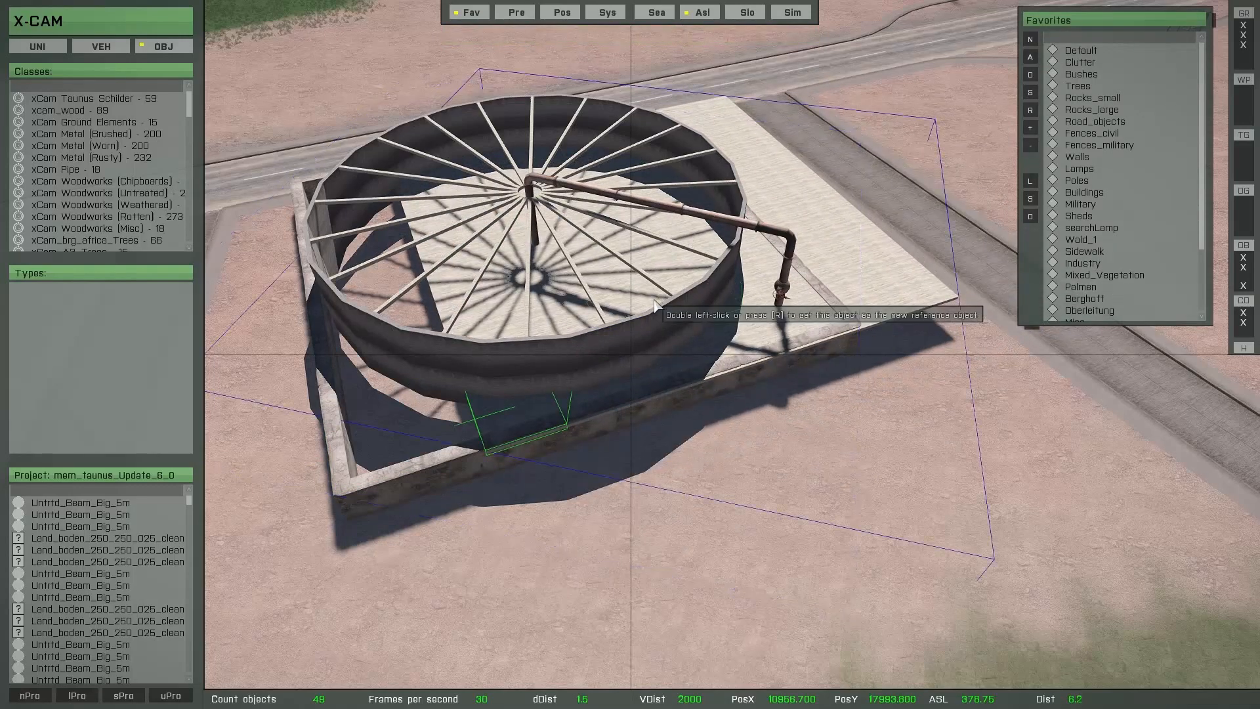
key(ctrl+z)
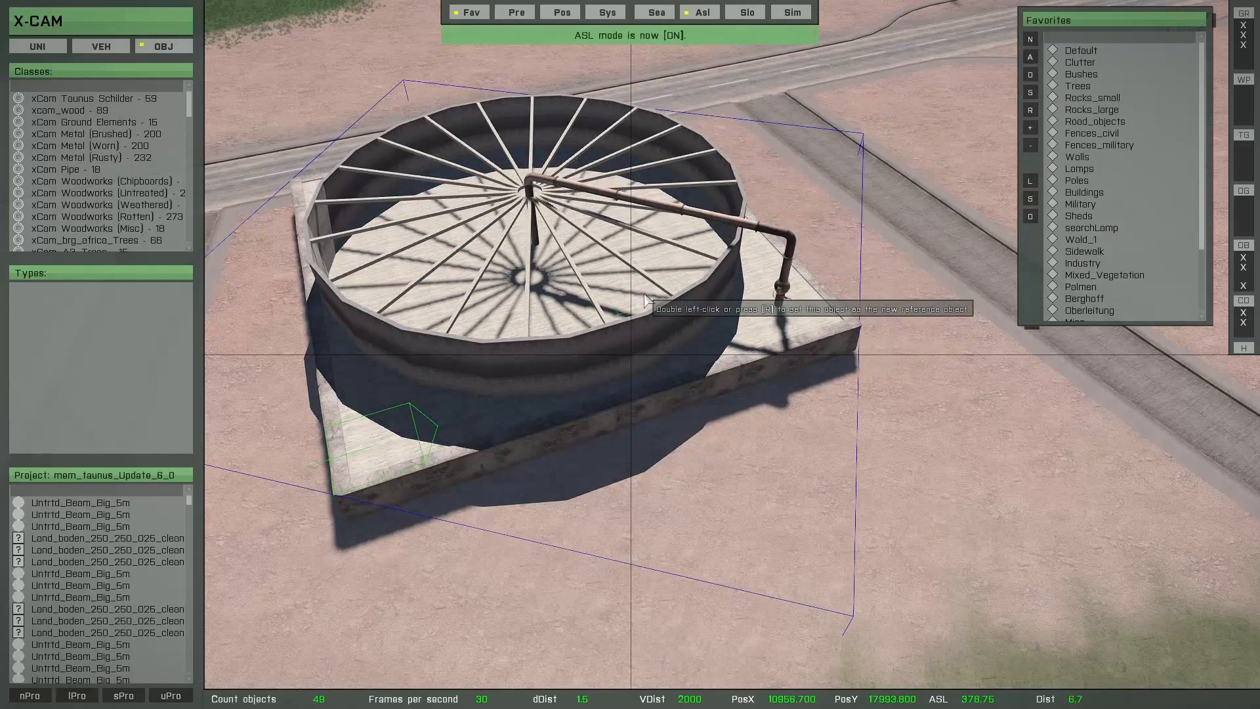
key(Delete)
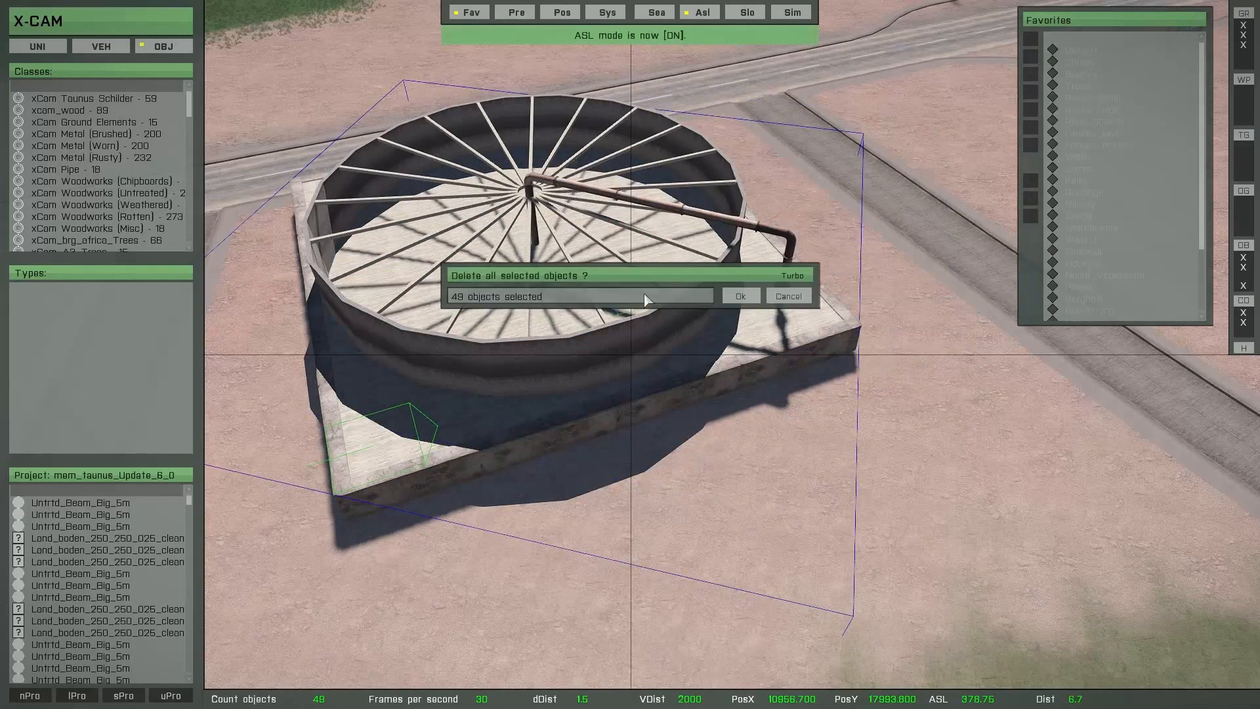
click(733, 298)
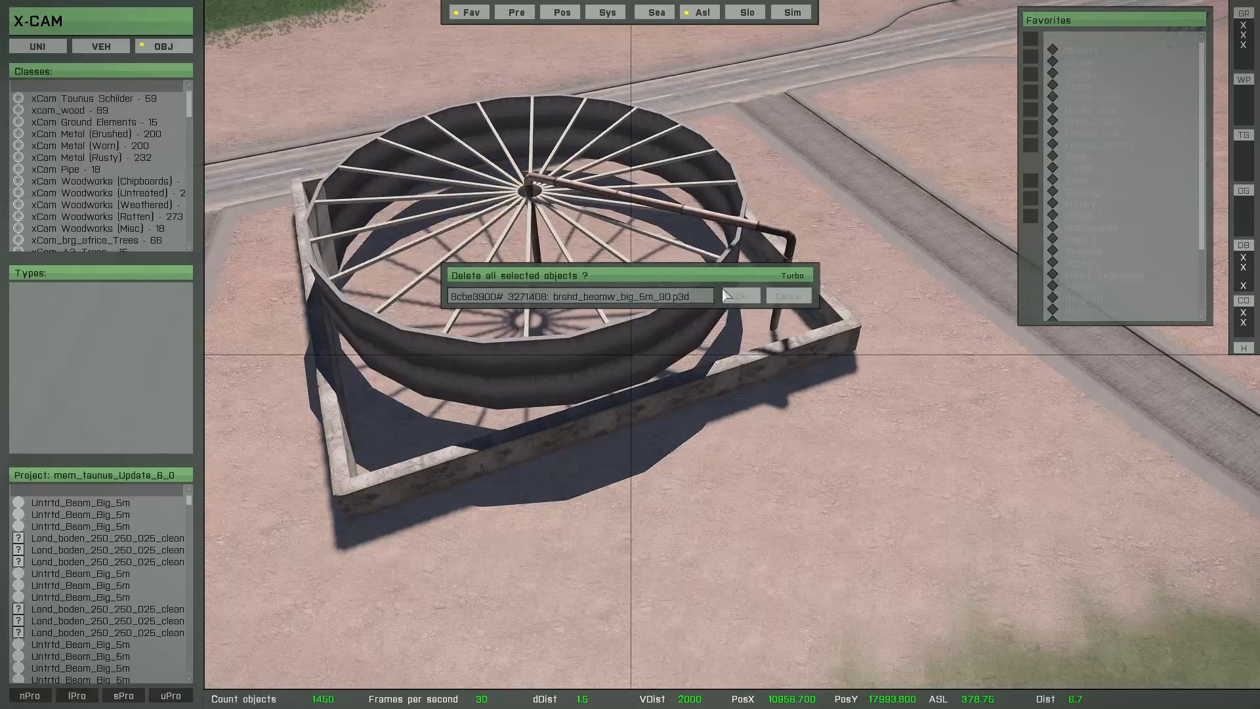
List the deleted objects, preview the Land_boden_250_250_025_cnc slab group and restore it.
click(608, 12)
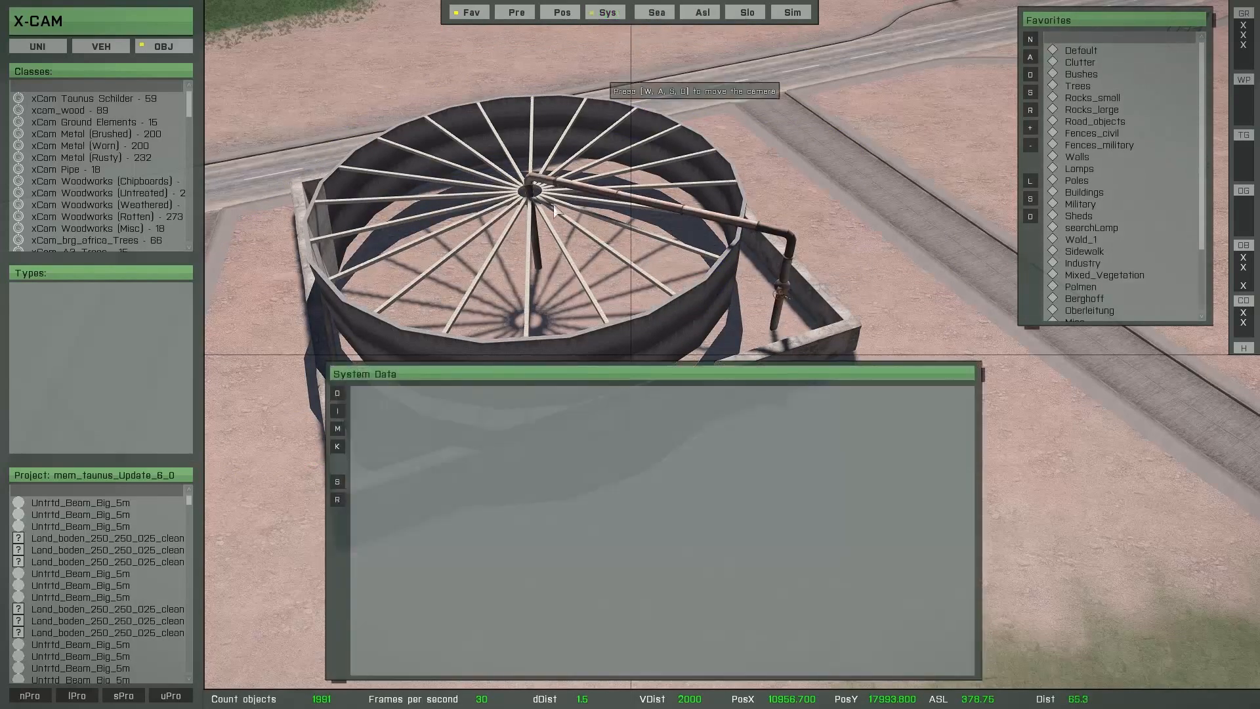
click(337, 482)
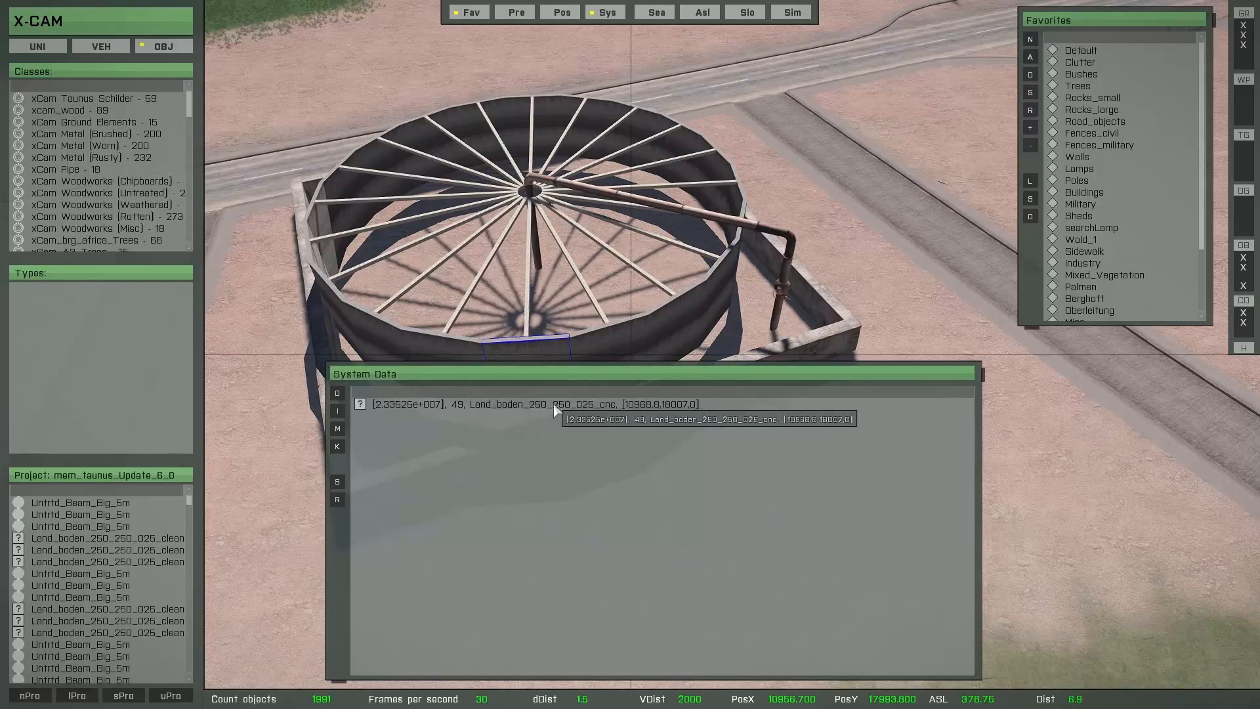
click(517, 405)
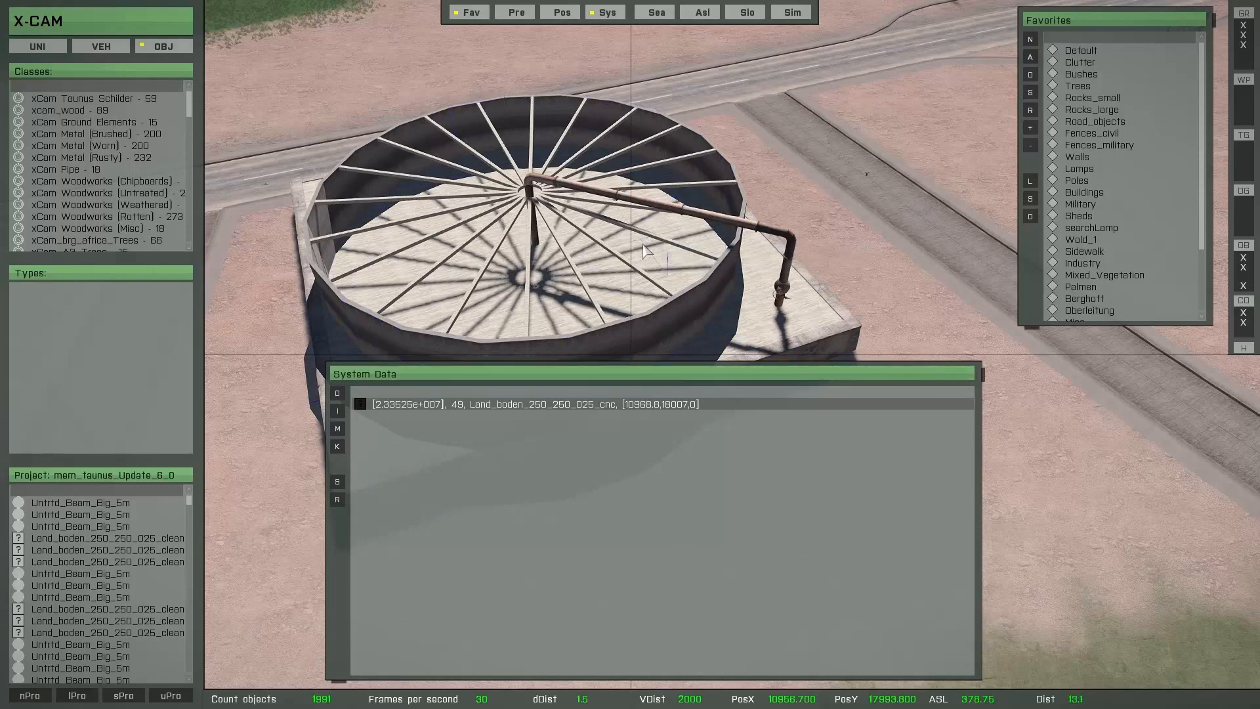
click(337, 500)
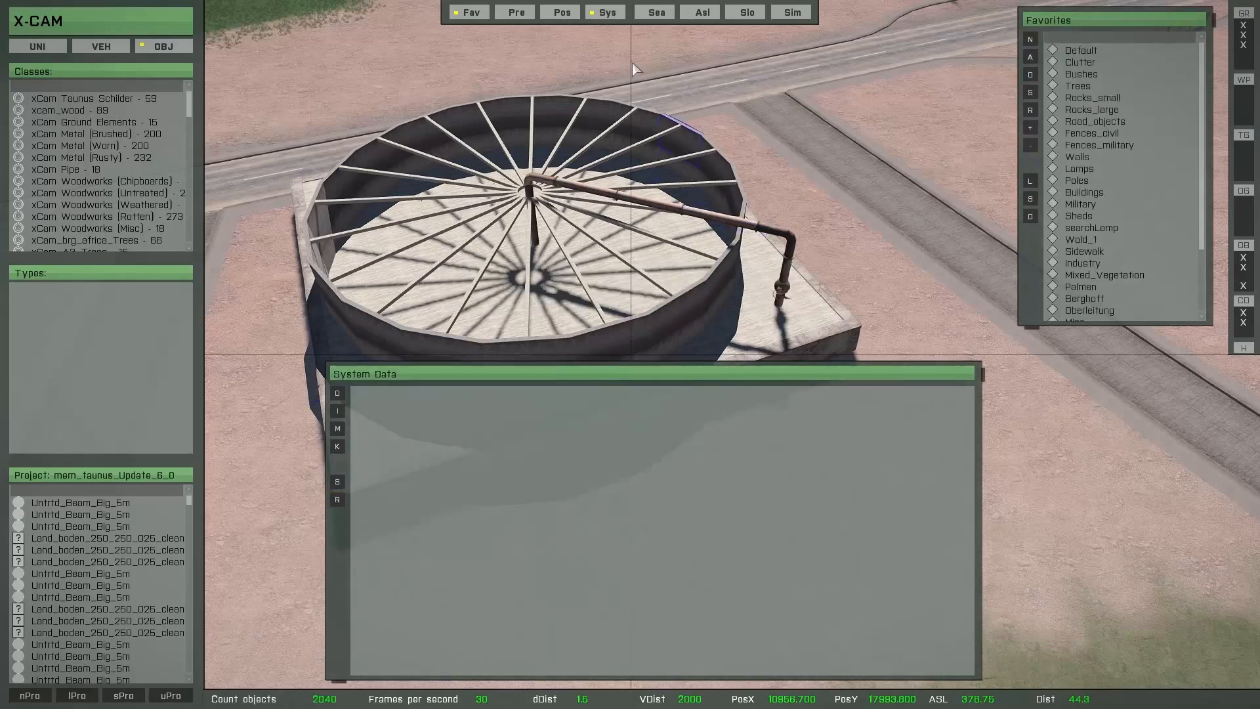
Mark the pipe-side half of the tank and its base with the circular selection and delete all objects inside it.
click(614, 13)
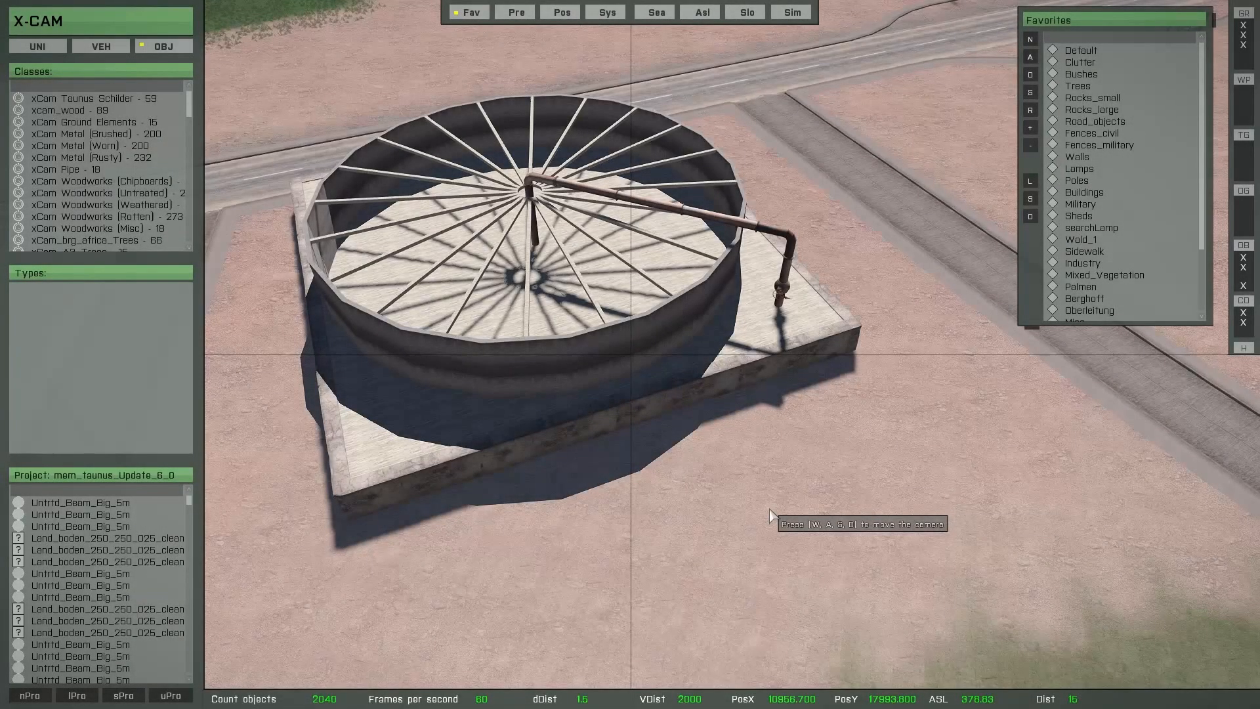
key(Delete)
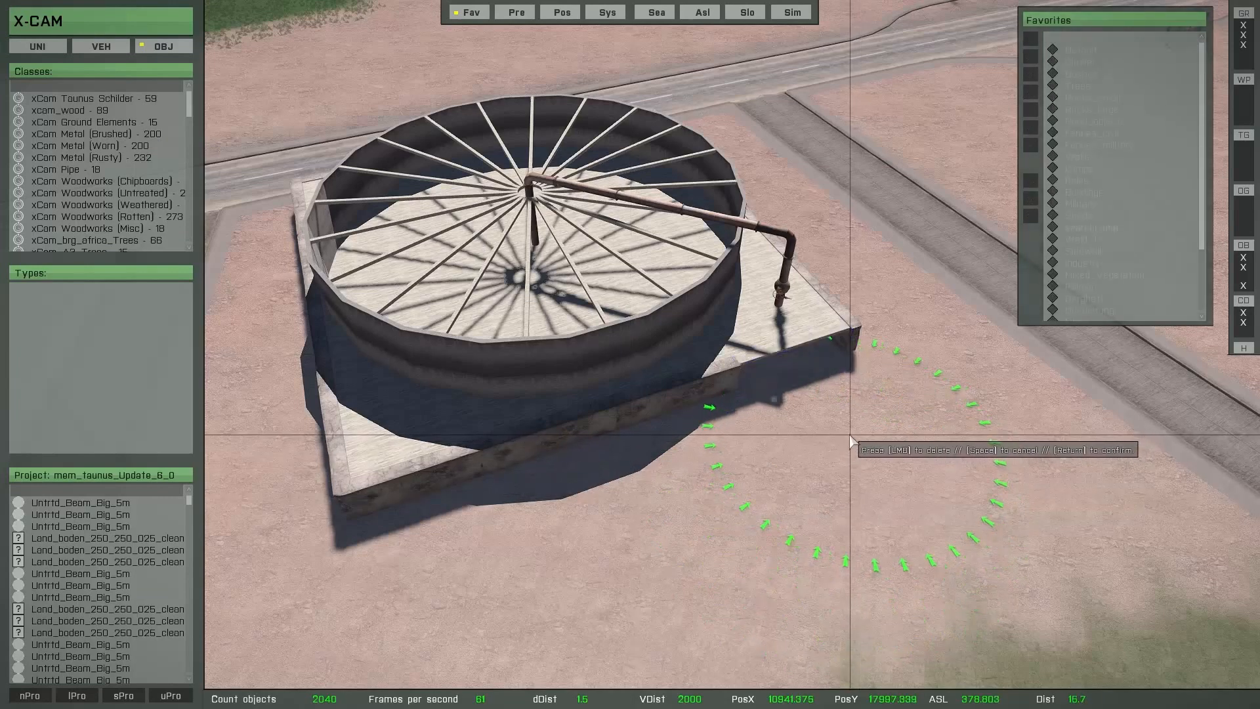
click(821, 328)
mouse_move(697, 492)
mouse_down()
mouse_move(687, 124)
mouse_move(724, 496)
mouse_move(706, 129)
mouse_move(726, 422)
mouse_up()
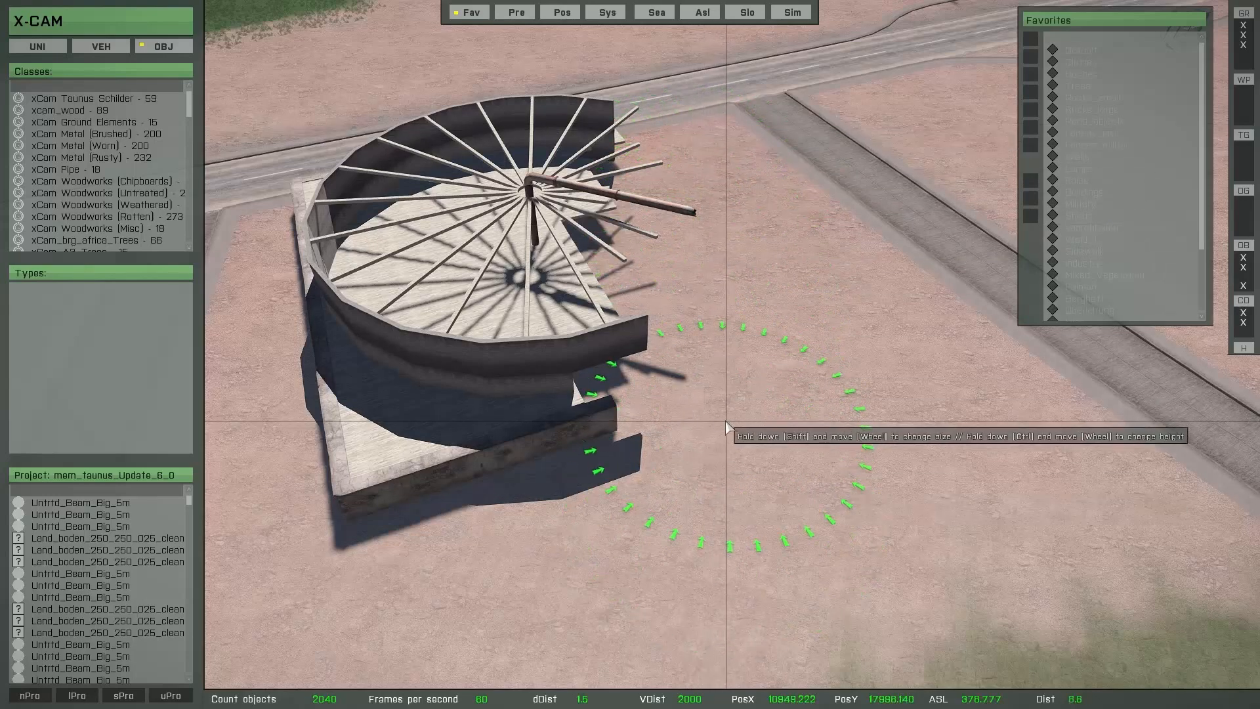
key(Delete)
click(738, 299)
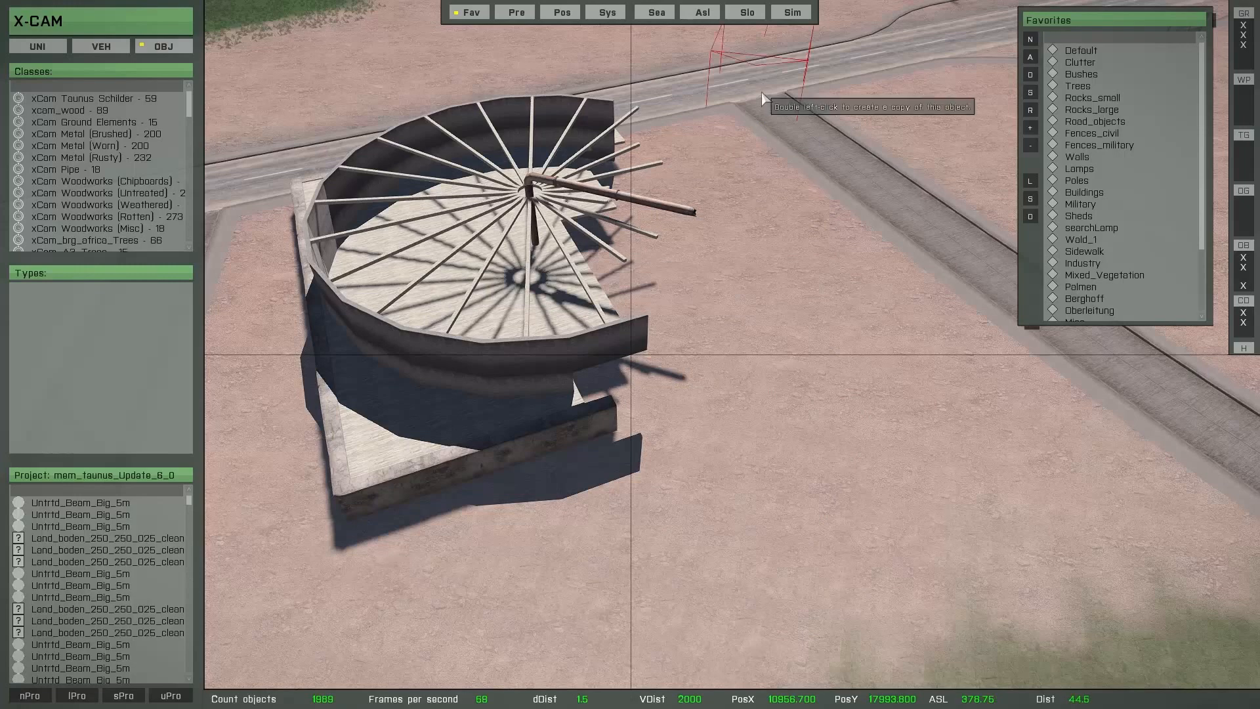
List the deleted objects, preview the xcam_Canal_WallSmall_10m_F group and restore it to the tank.
click(608, 12)
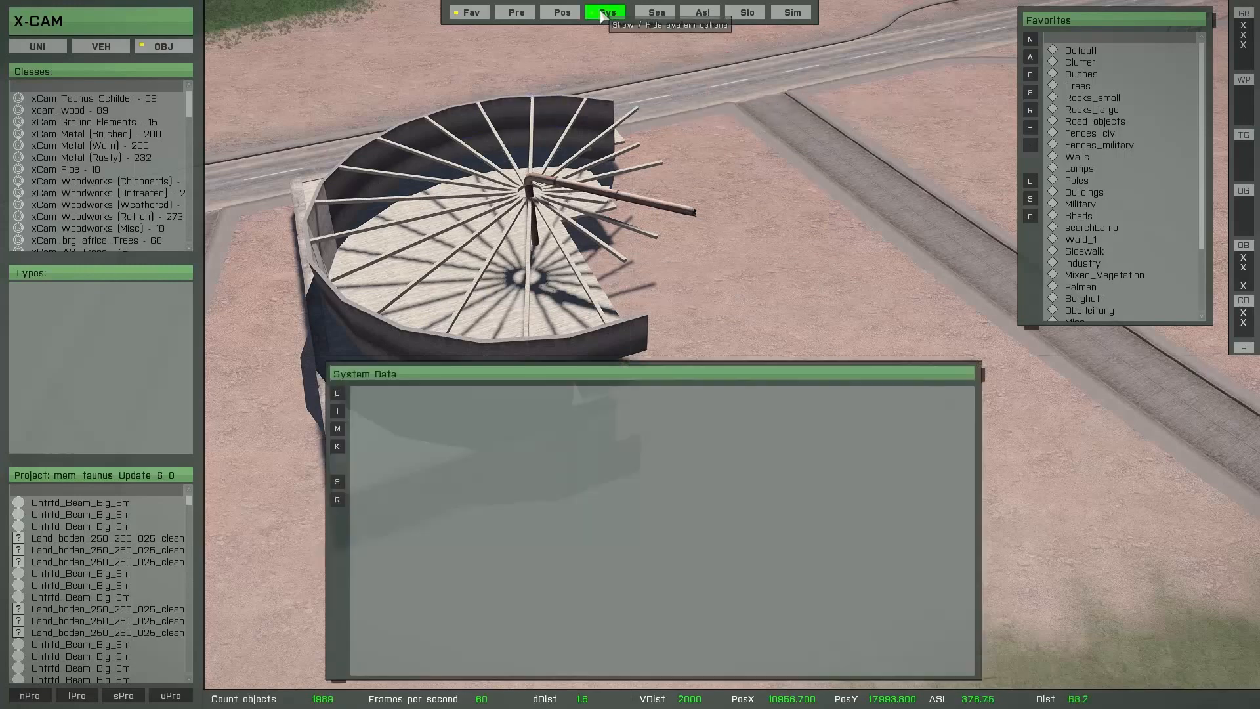
click(338, 483)
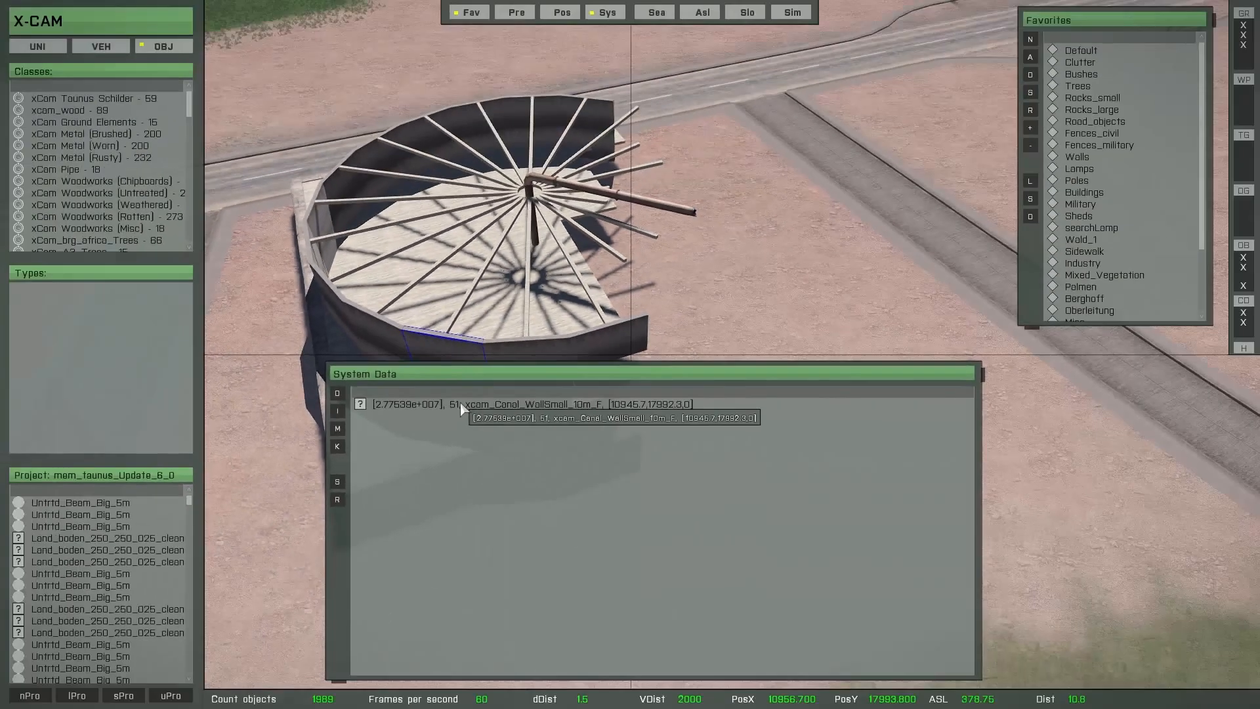
double_click(700, 375)
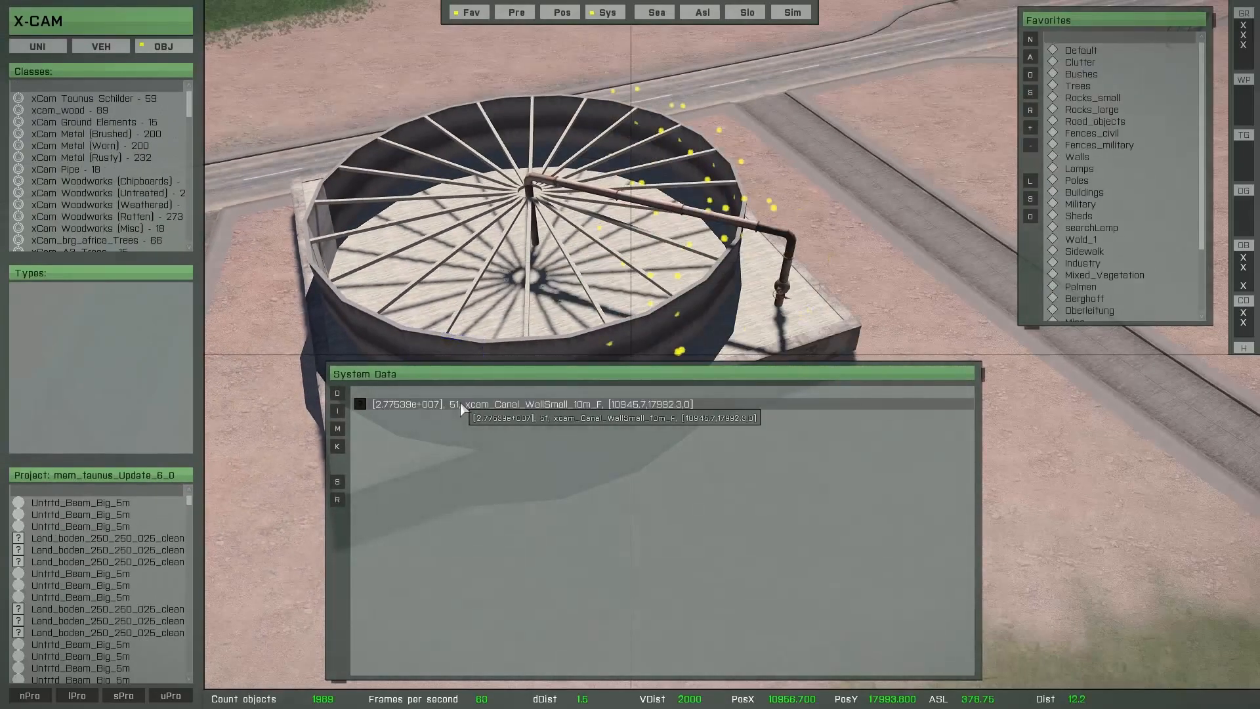
click(337, 501)
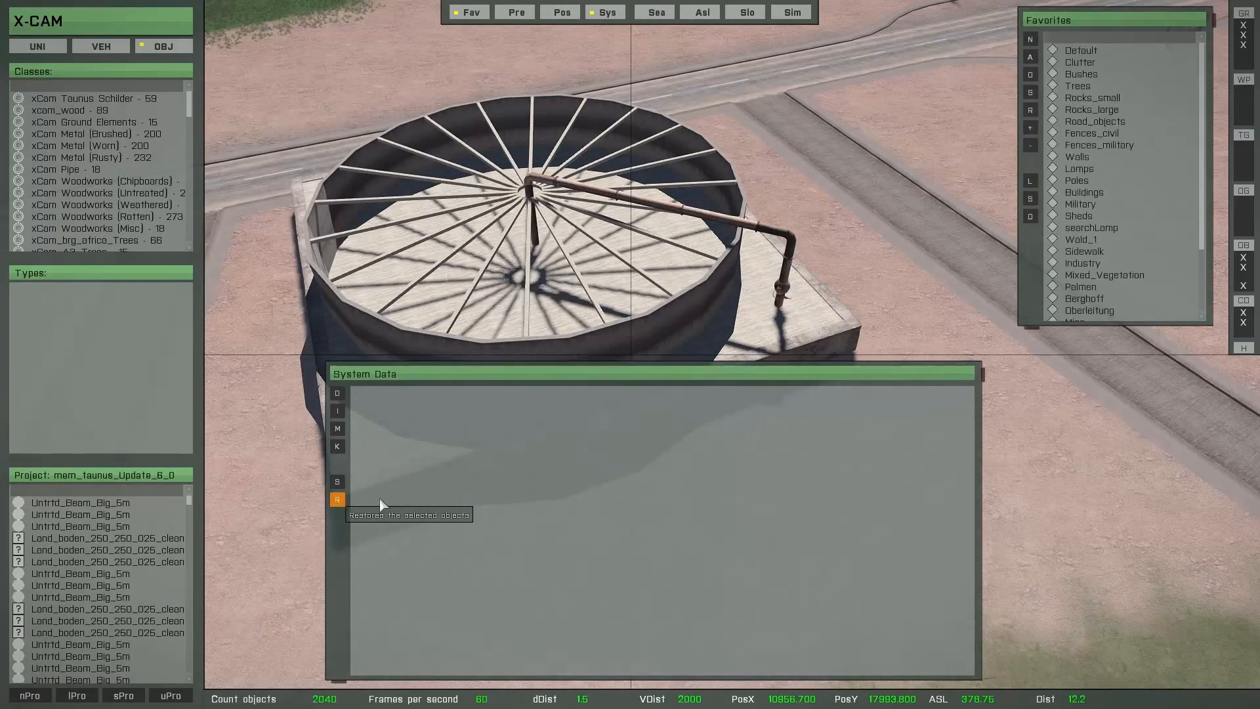
click(608, 12)
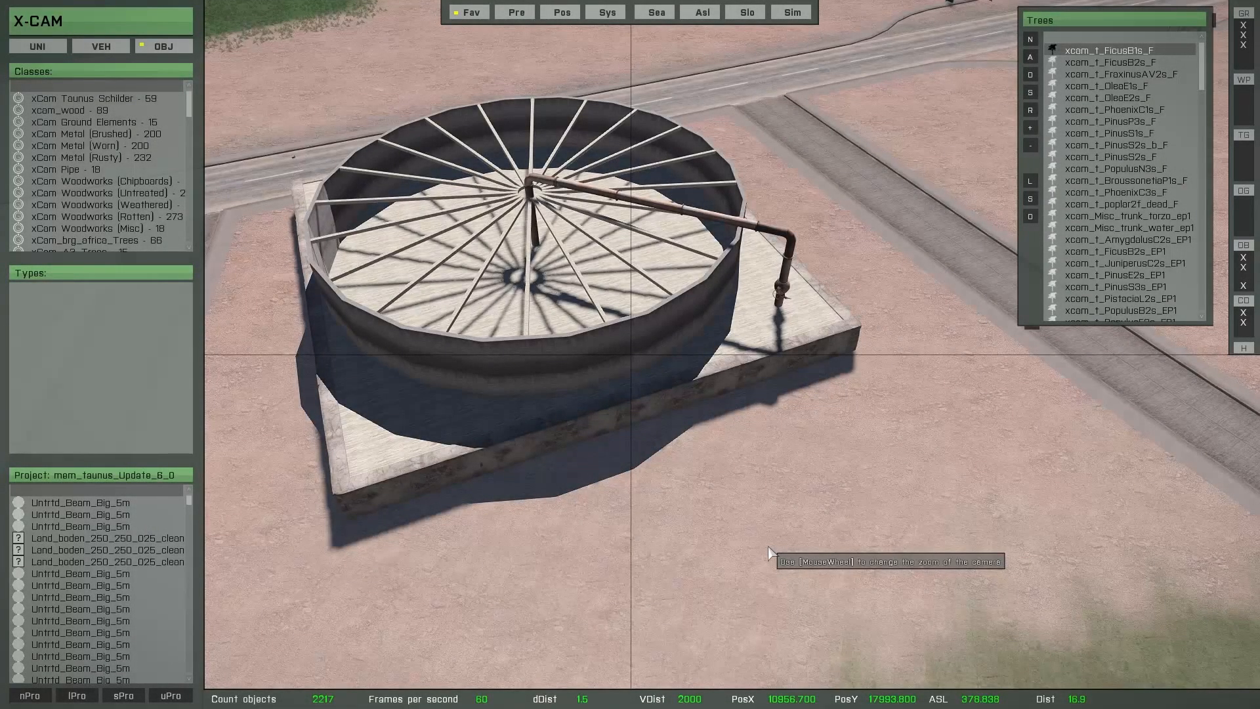
Delete several single objects from the tank one by one, including a base edge beam, floor slabs and wall segments.
right_drag(835, 479, 798, 448)
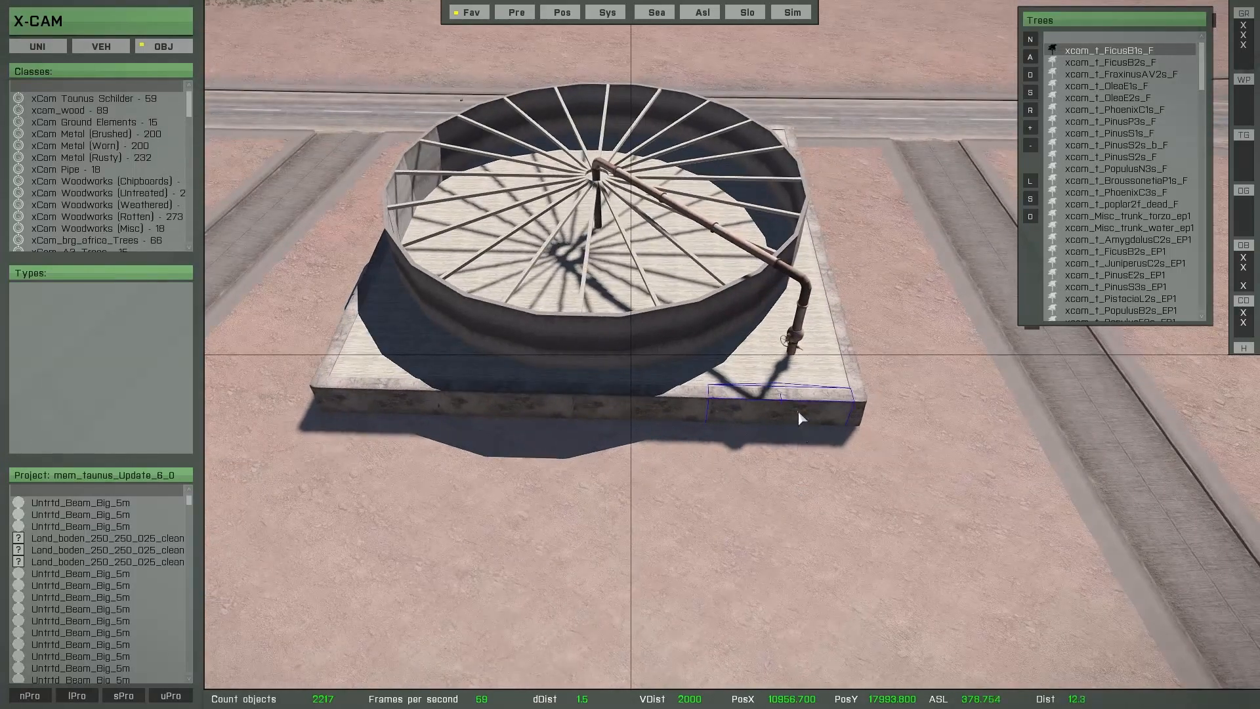
key(Delete)
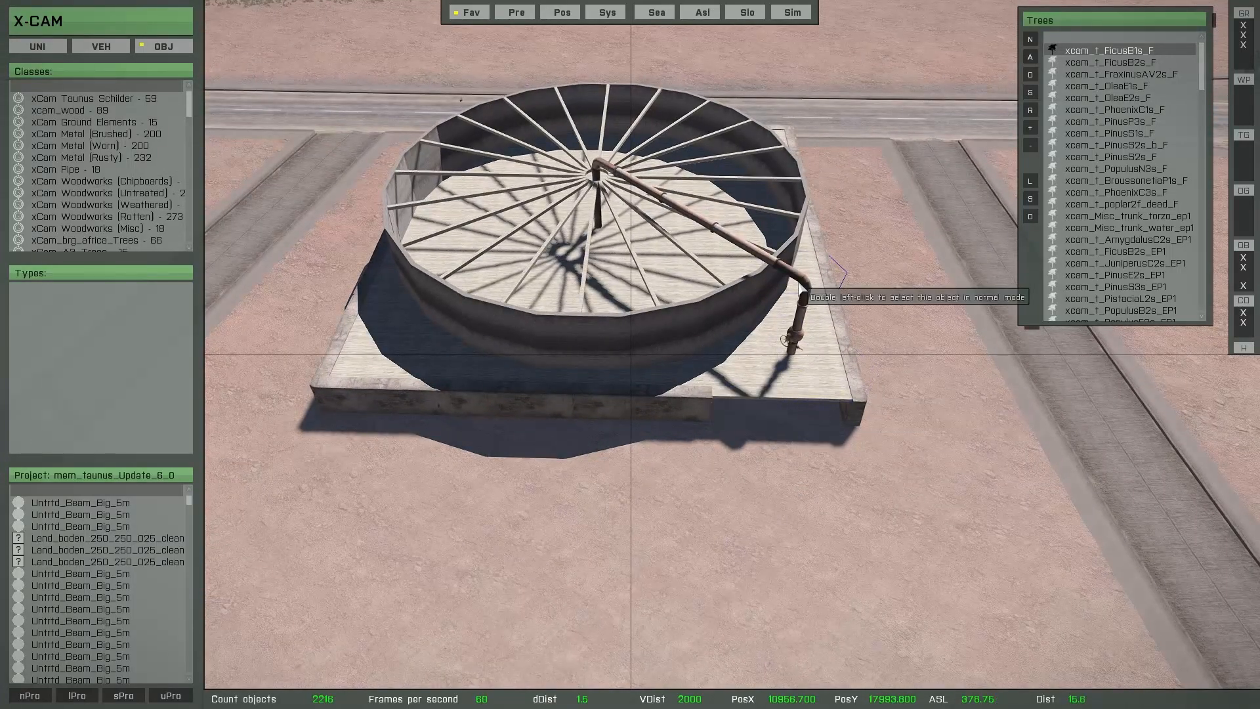
key(Delete)
key(Delete)
key(Delete)
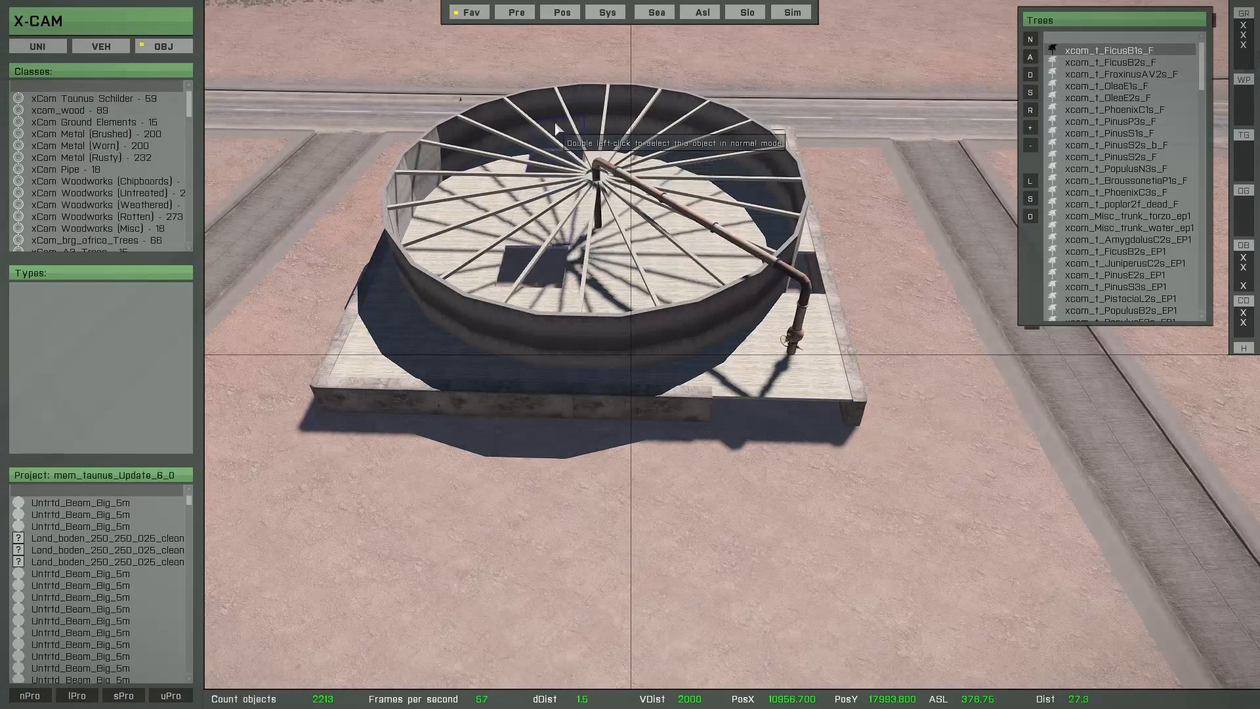
key(Delete)
key(Delete)
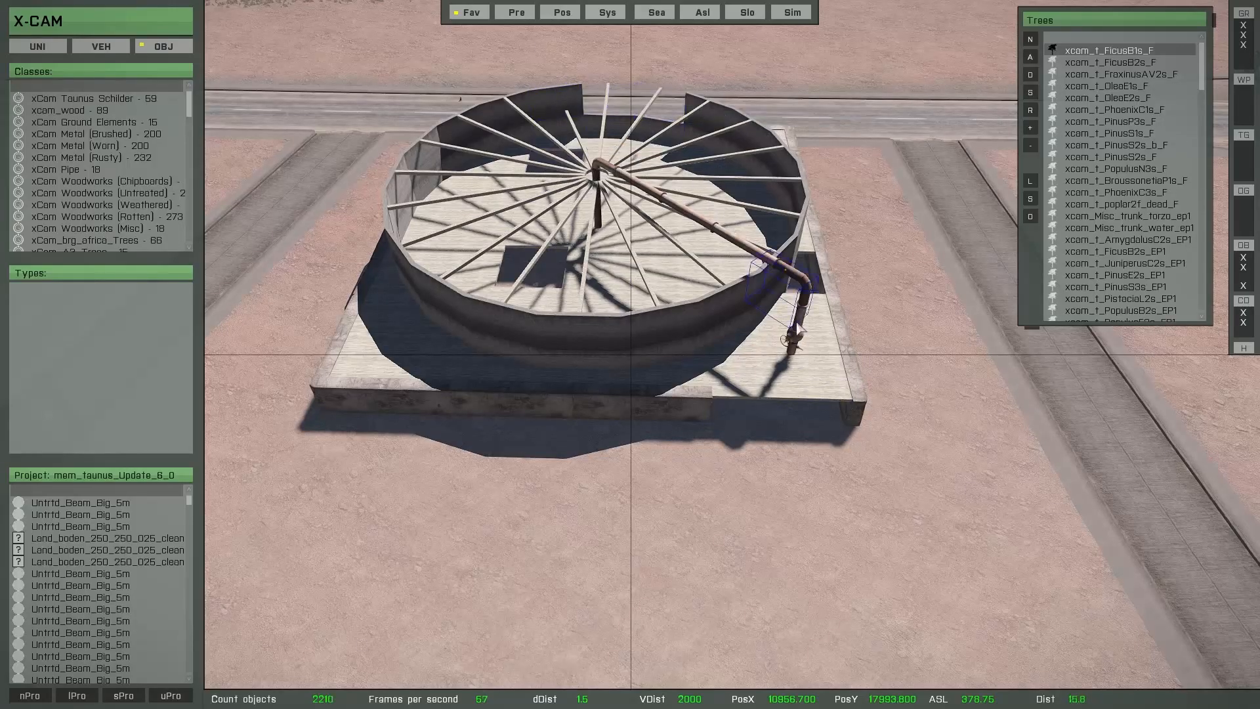
Frame-select the small wooden table structure on the open ground and delete all its objects in Turbo mode.
right_drag(647, 105, 559, 482)
key(w)
key(space)
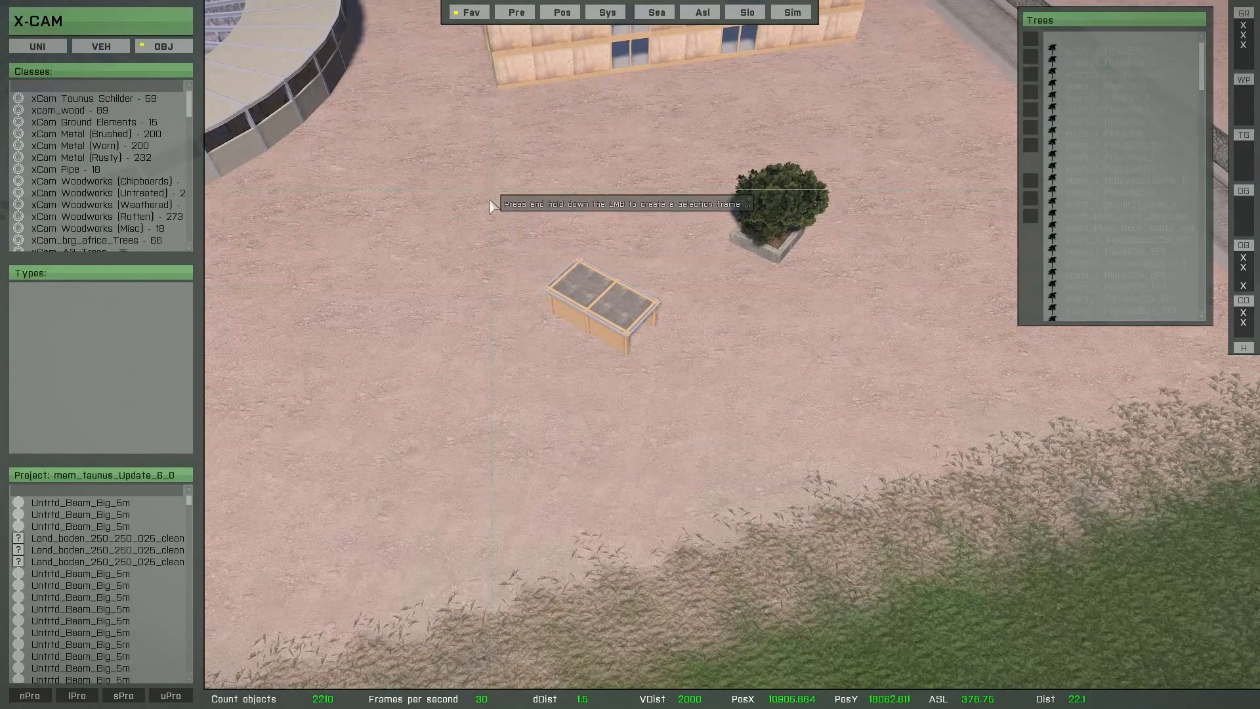
drag(482, 249, 694, 415)
key(Delete)
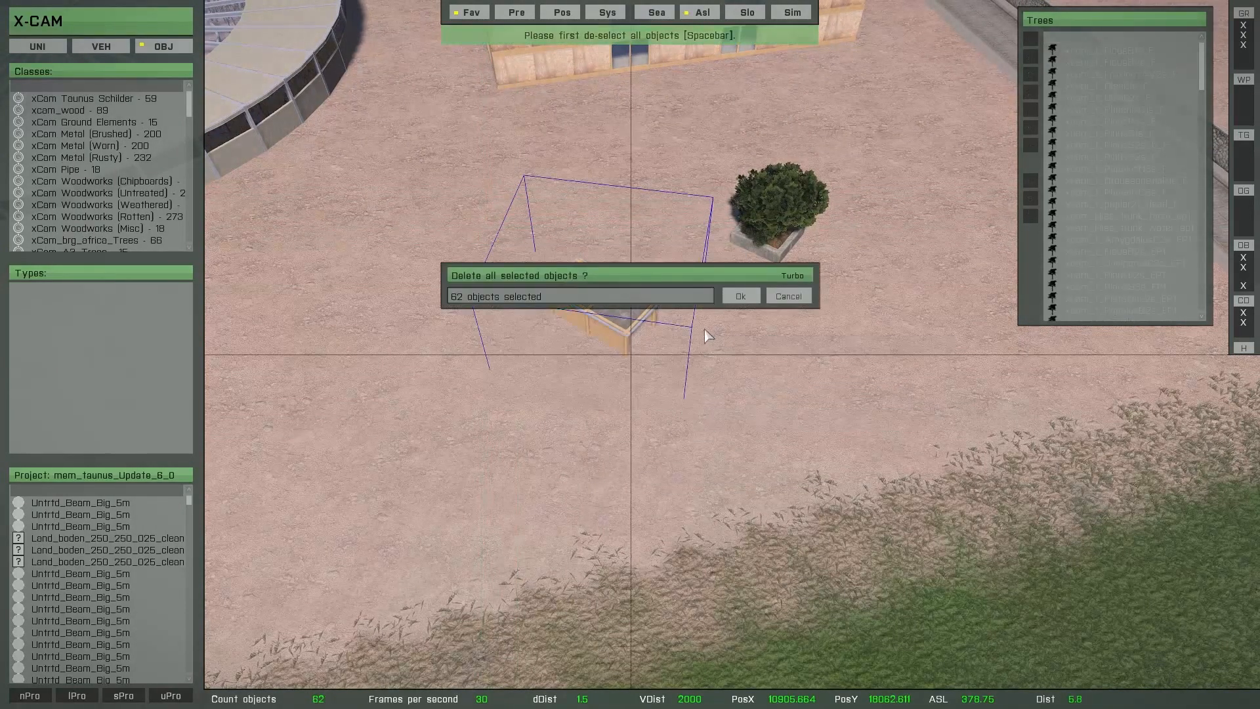
click(741, 296)
click(791, 276)
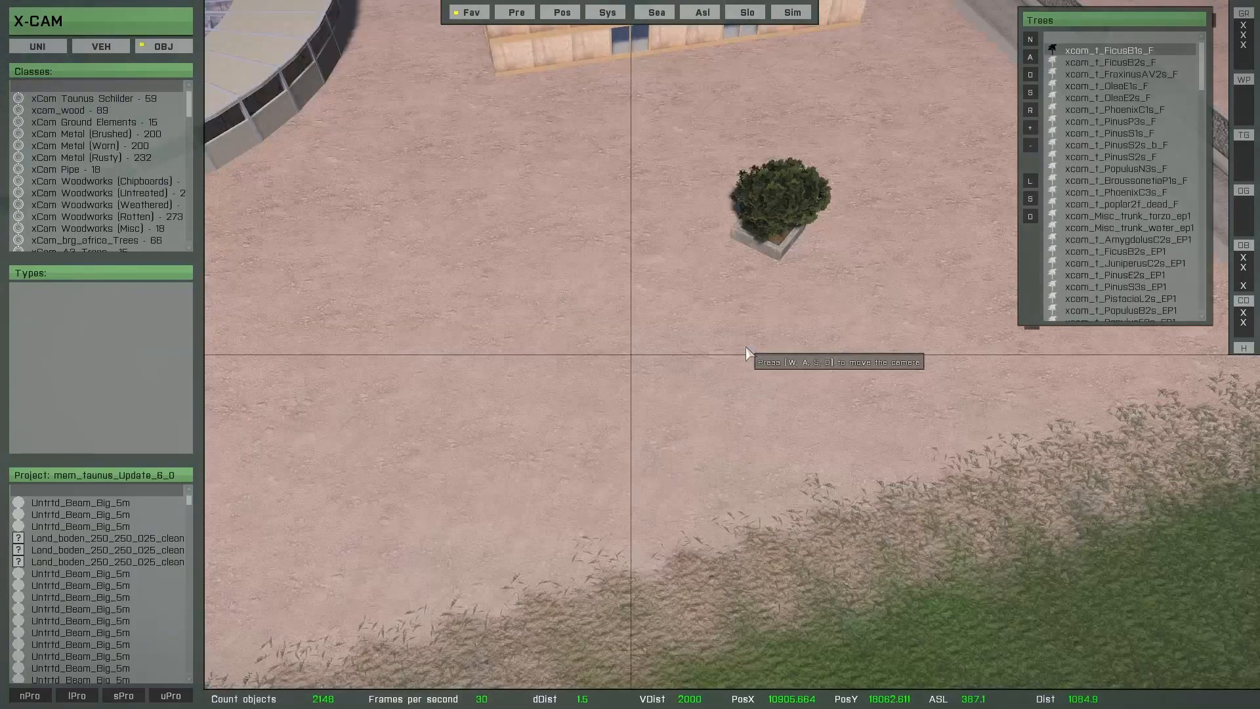
Frame-select the potted tree with its concrete planter and delete the whole group.
drag(639, 112, 892, 355)
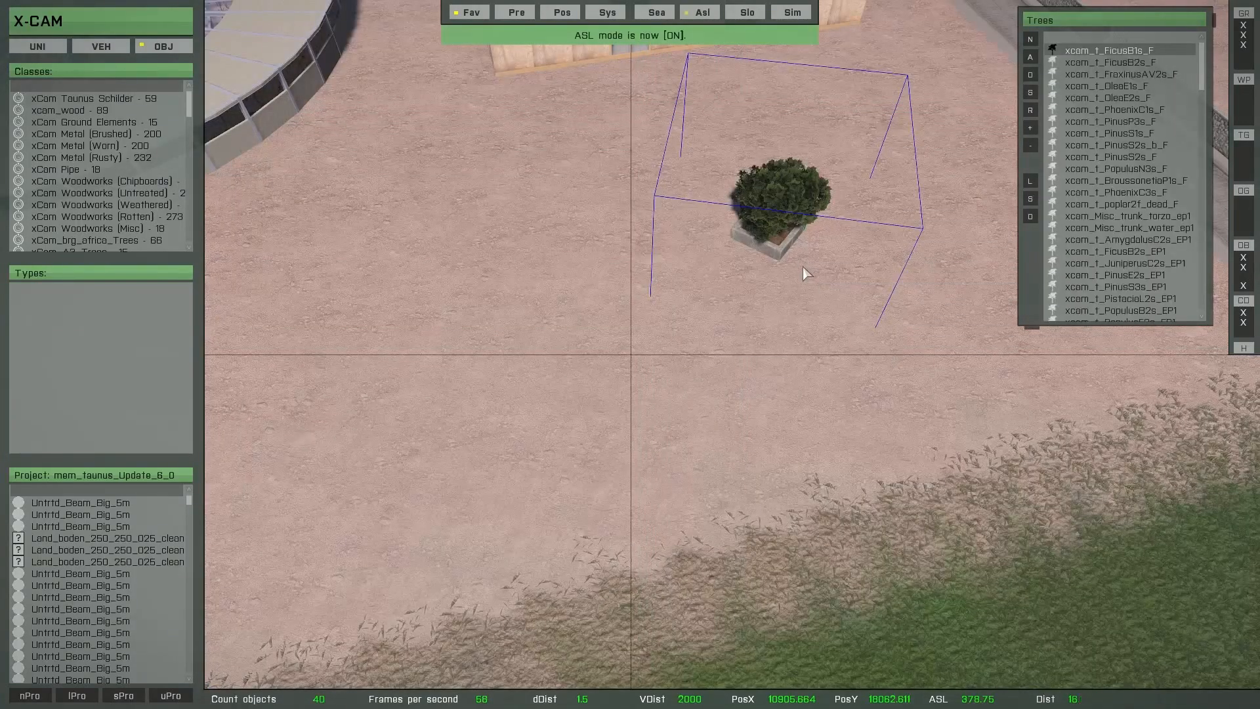
key(Delete)
click(755, 295)
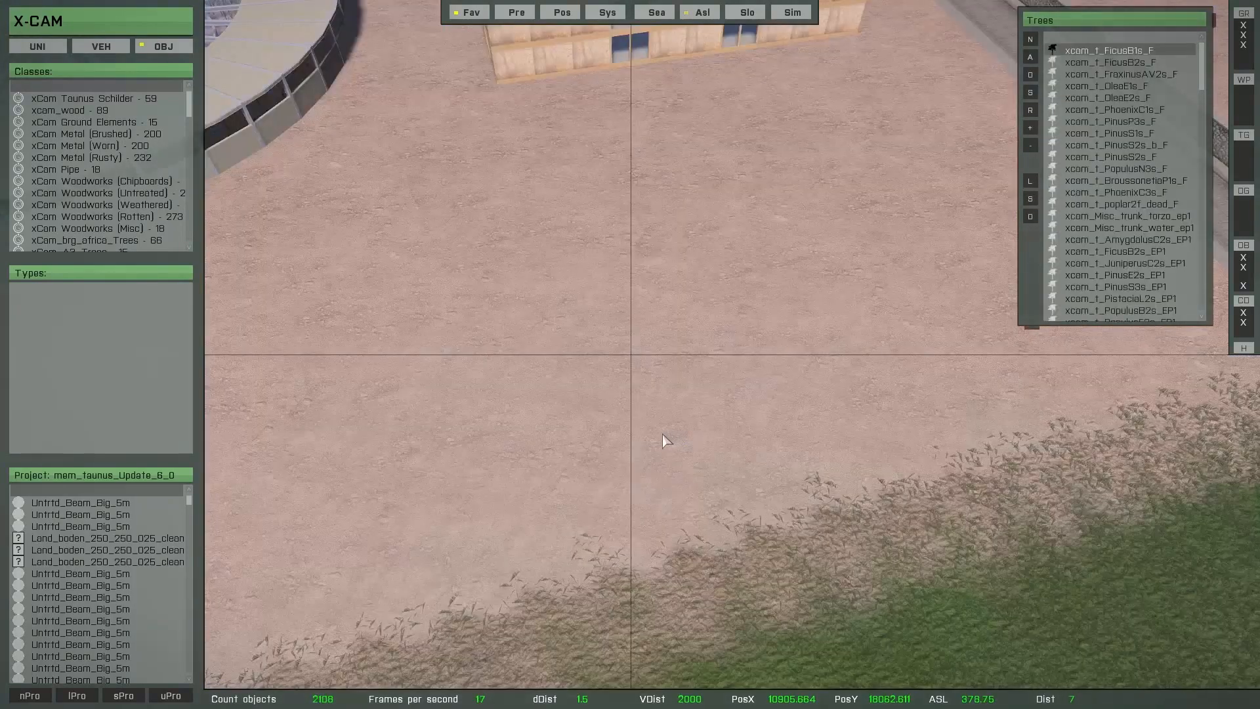
Mark the front section of the round pavilion with the circular selection and delete its objects in Turbo mode.
right_drag(663, 434, 598, 426)
key(Delete)
mouse_move(604, 415)
mouse_down()
mouse_move(598, 297)
mouse_move(715, 266)
mouse_move(710, 253)
mouse_move(555, 284)
mouse_move(388, 270)
mouse_up()
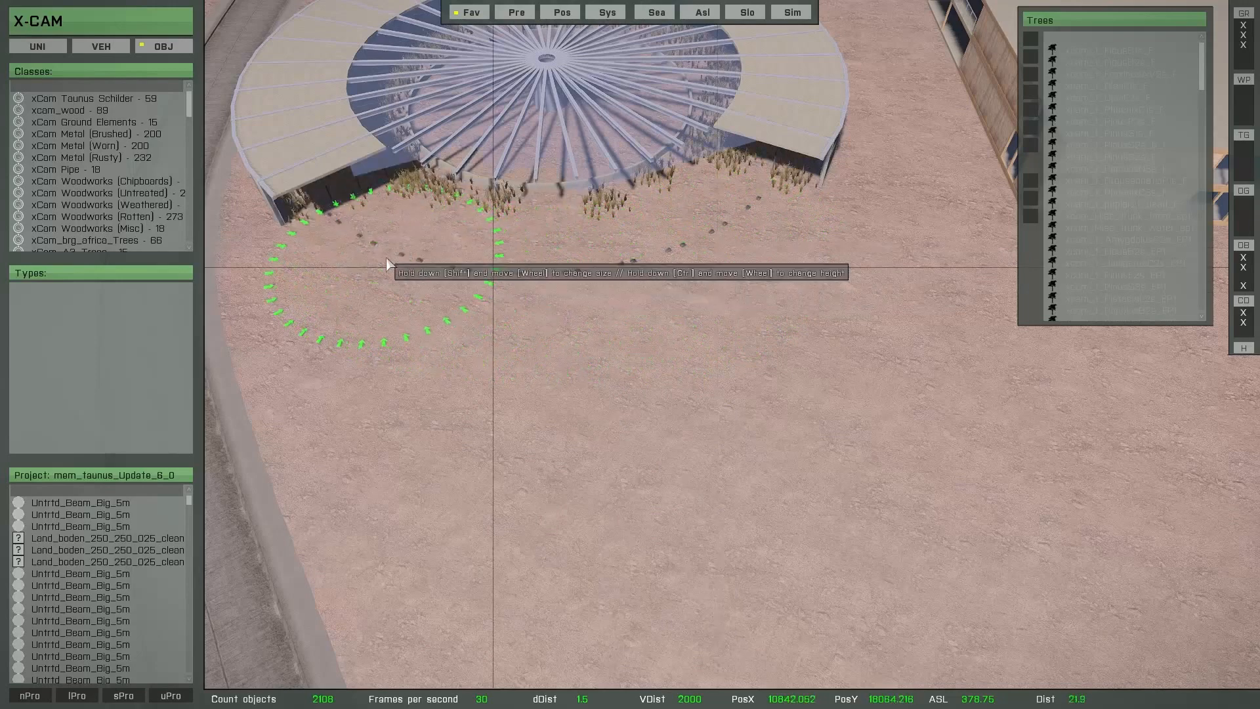
key(Return)
key(Delete)
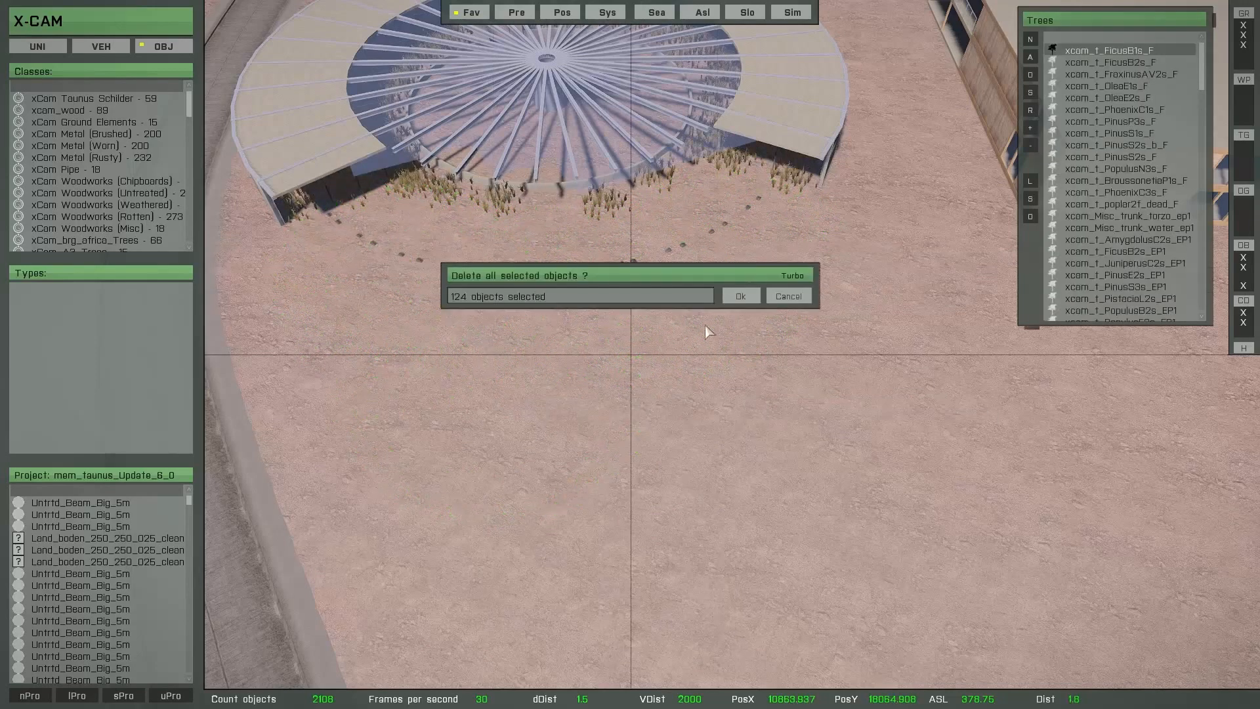
click(794, 280)
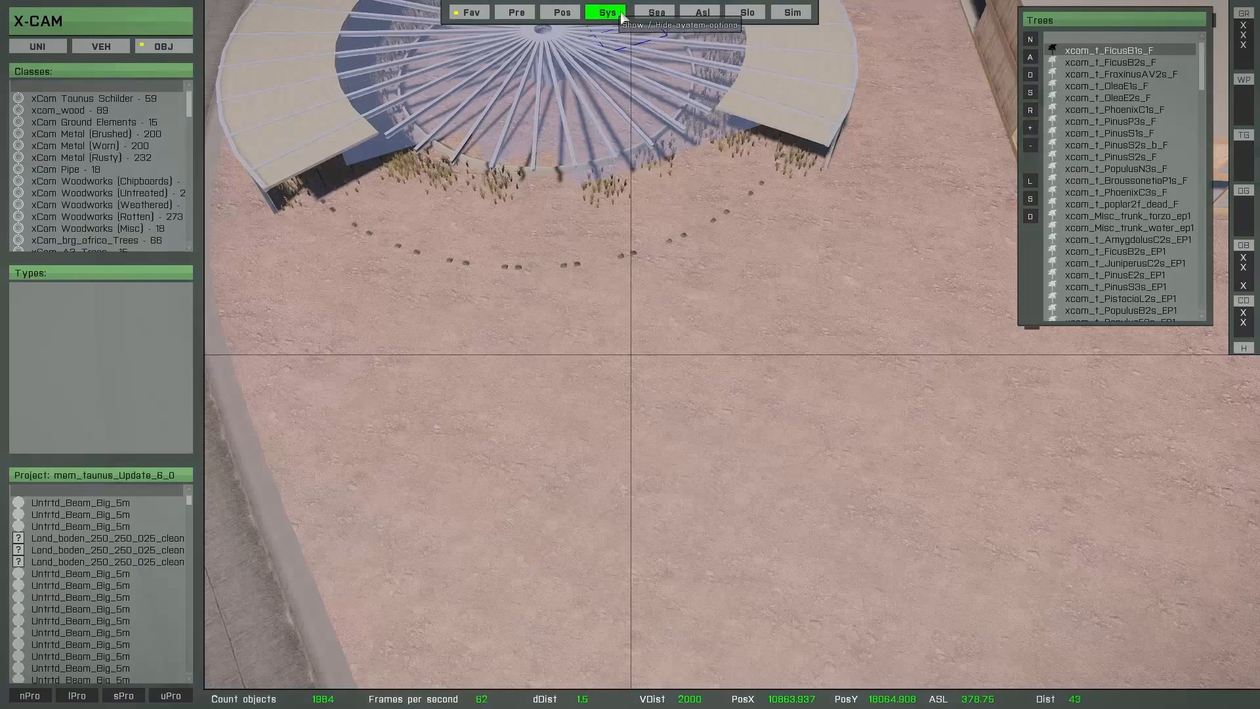
List the deleted objects and preview the single xcam_Canal_WallSmall_10m_F, Land_boden_250_250_025_cnc, Land_balken_500_025_025_cnc and Land_MBG_Cinderwall_5 entries in place.
click(608, 11)
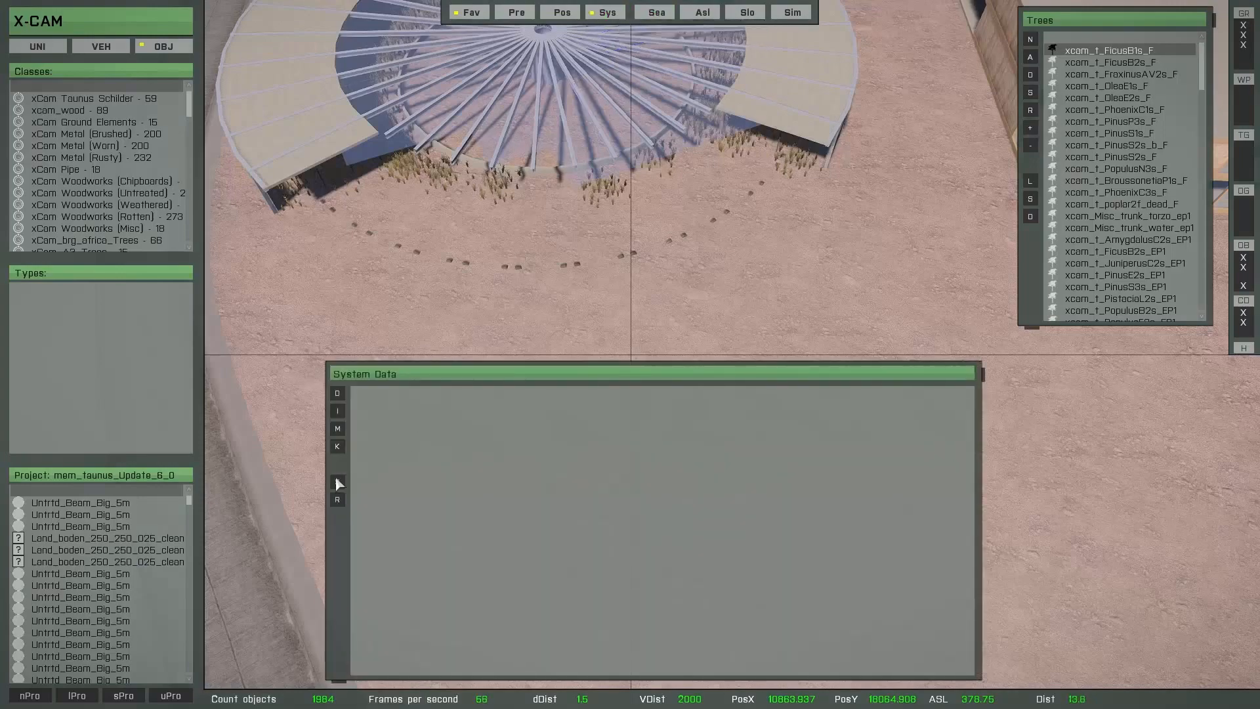
click(334, 481)
right_drag(453, 331, 650, 296)
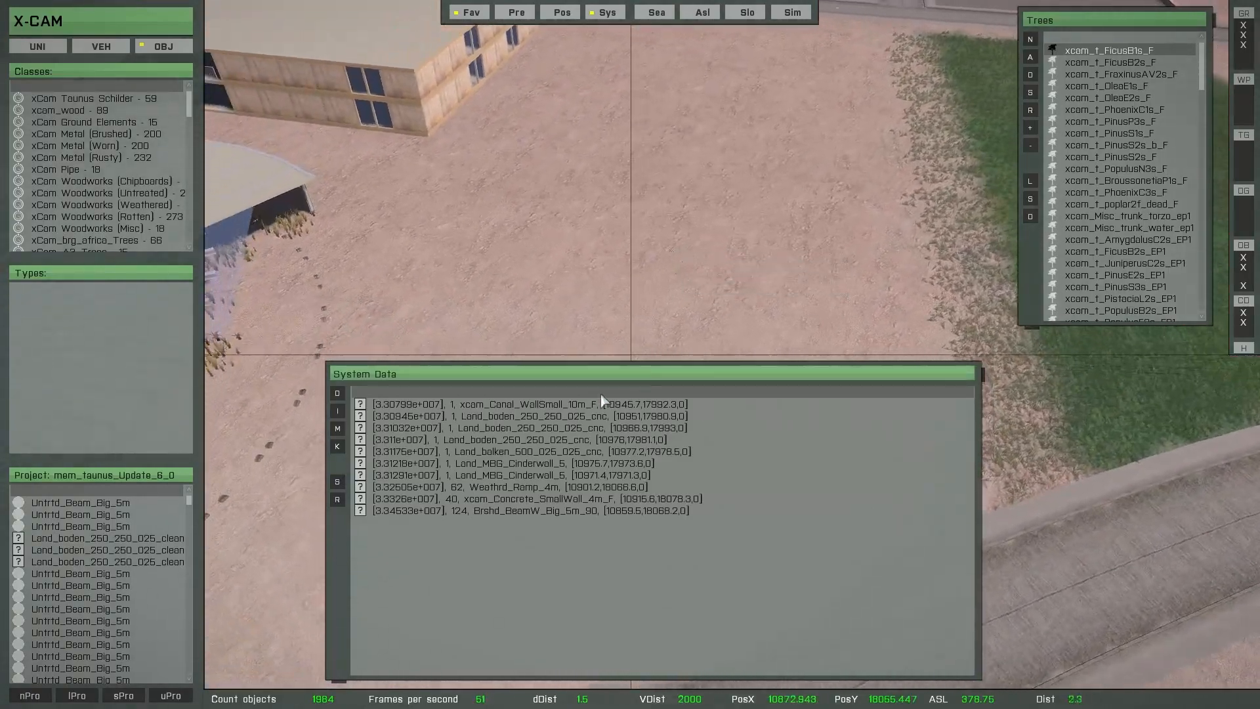
click(490, 407)
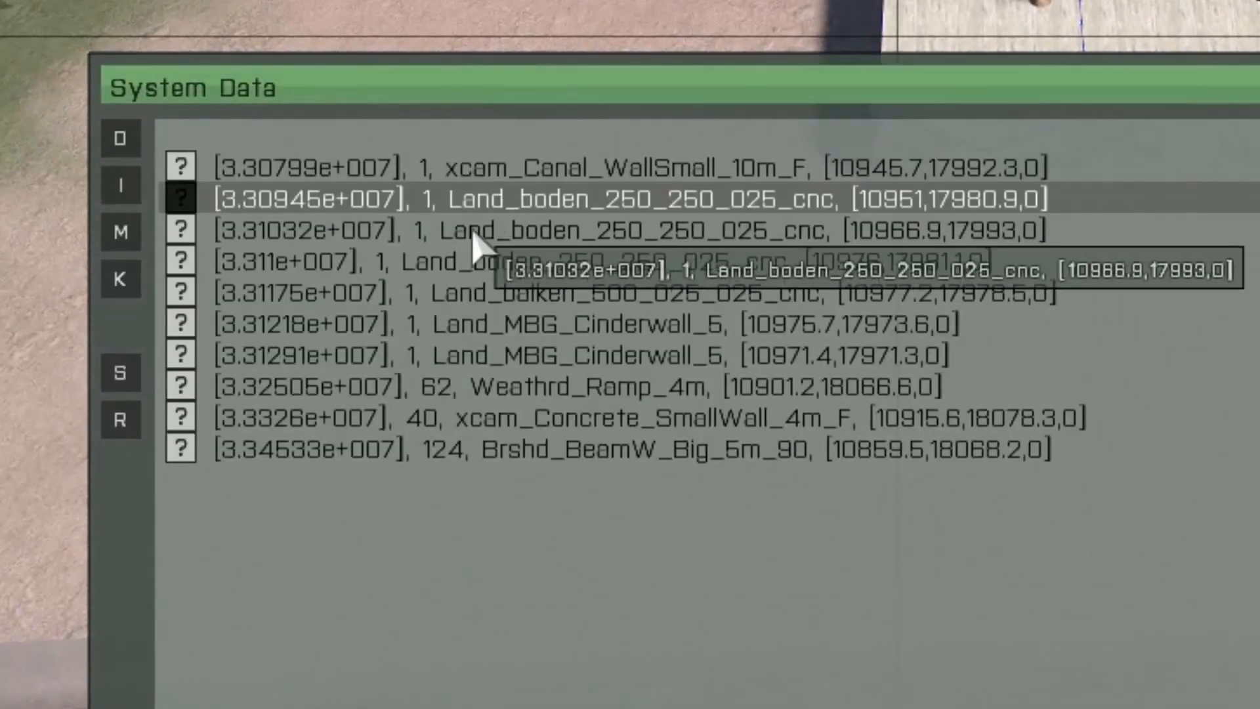
click(474, 247)
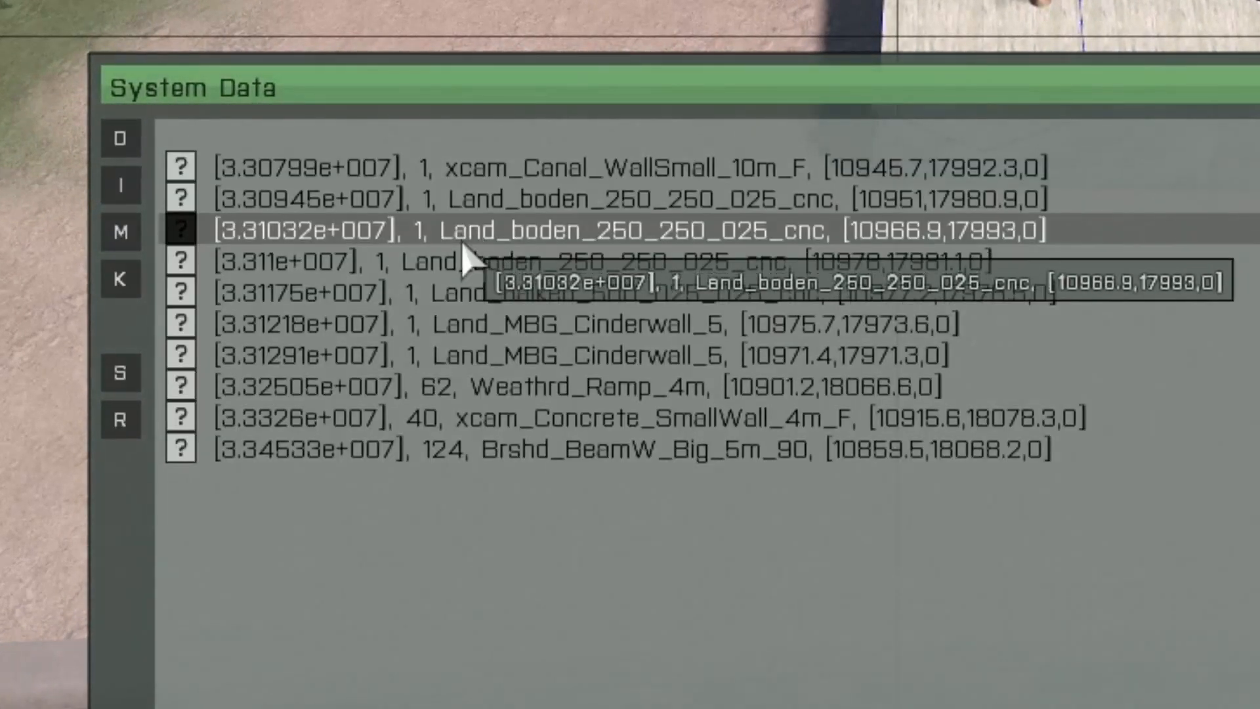
click(472, 266)
click(473, 294)
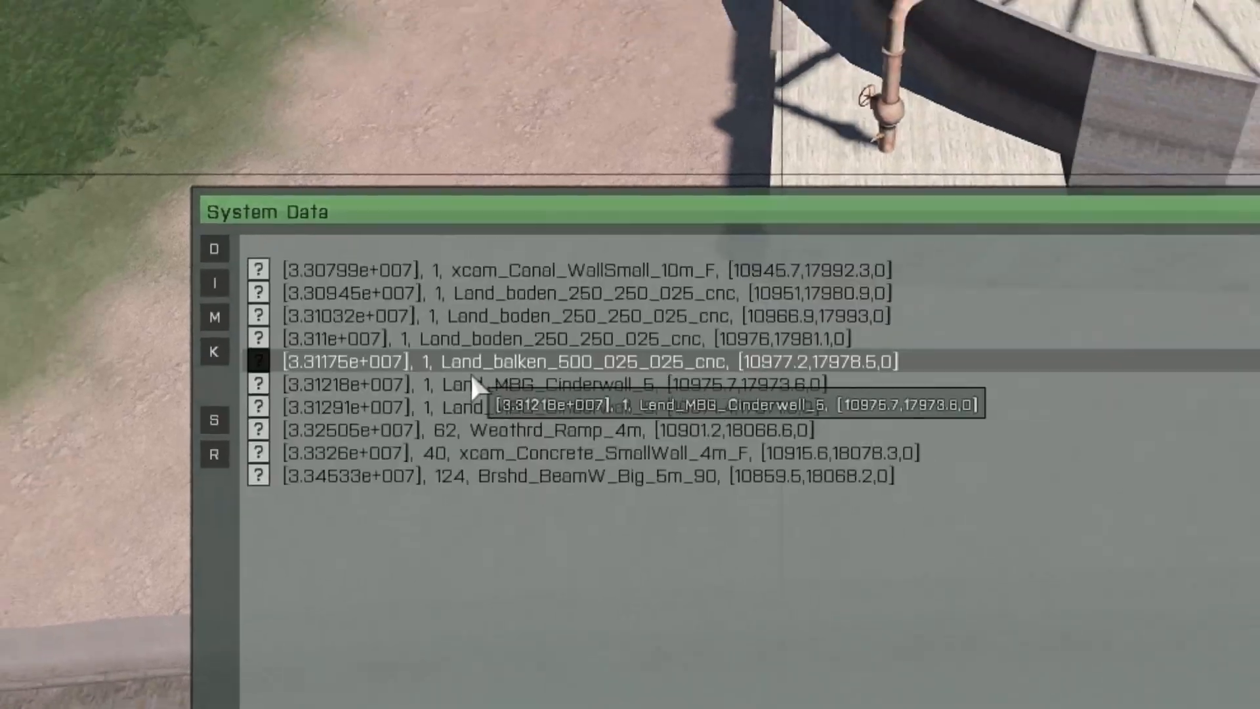
click(472, 323)
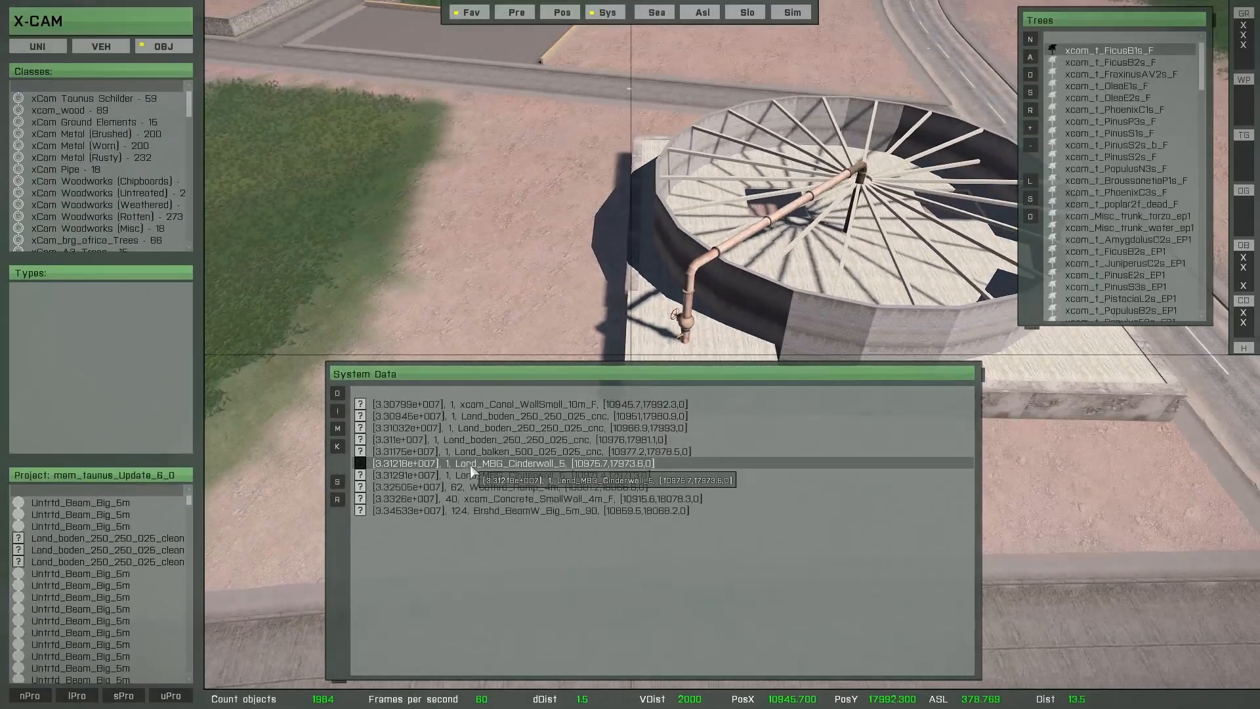
Preview the deleted Weathrd_Ramp_4m, xcam_Concrete_SmallWall_4m_F and Brshd_BeamW_Big_5m_90 groups in their original places.
click(469, 487)
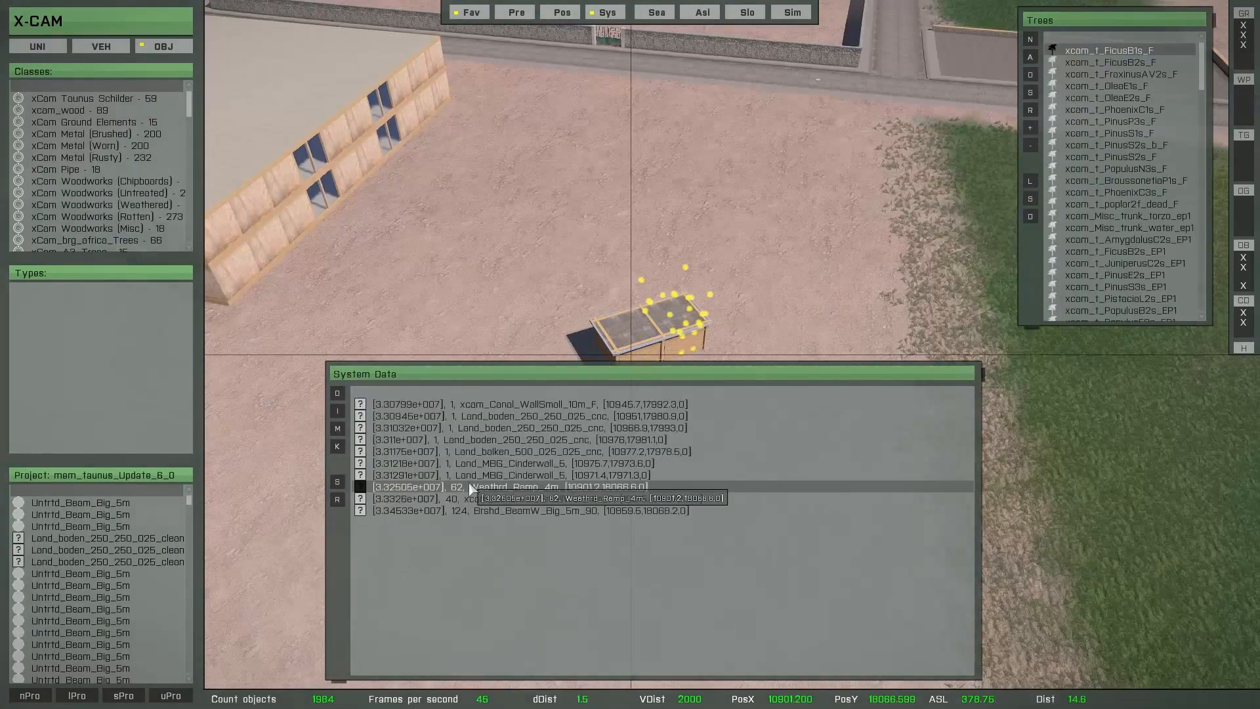
click(469, 500)
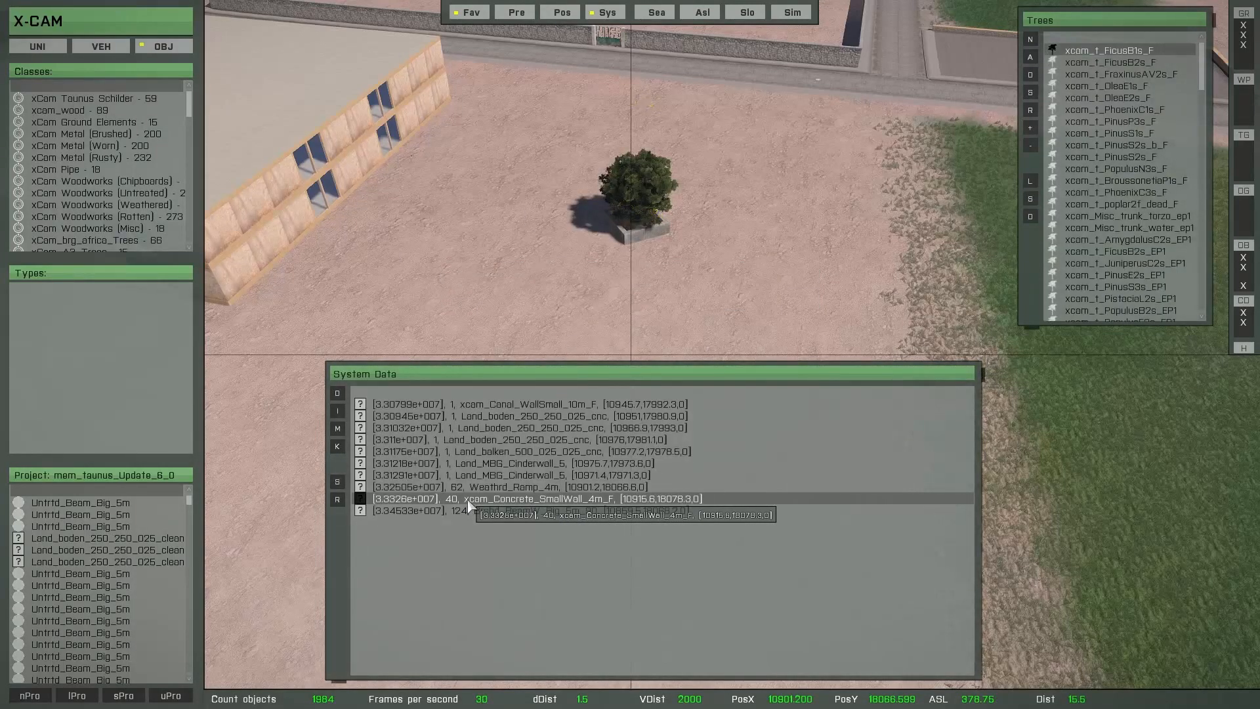
click(464, 512)
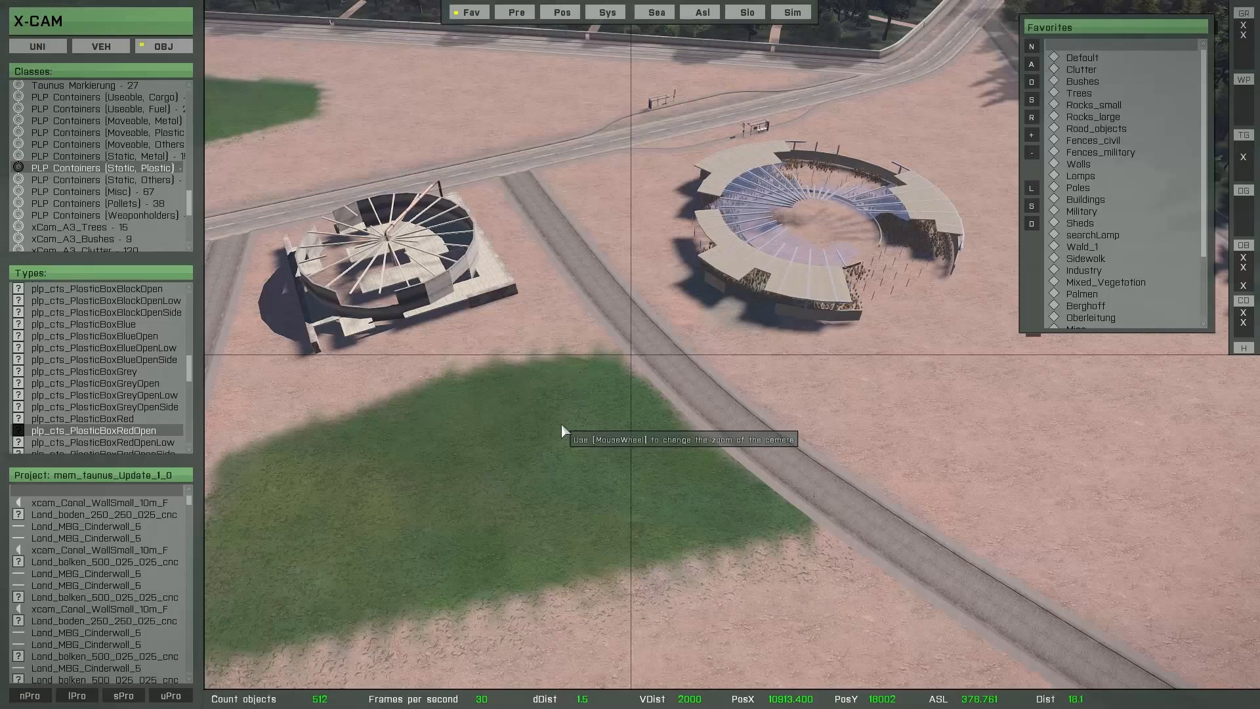
List the deleted objects of the mem_taunus_Update_1_0 project and restore all of them at once.
click(609, 16)
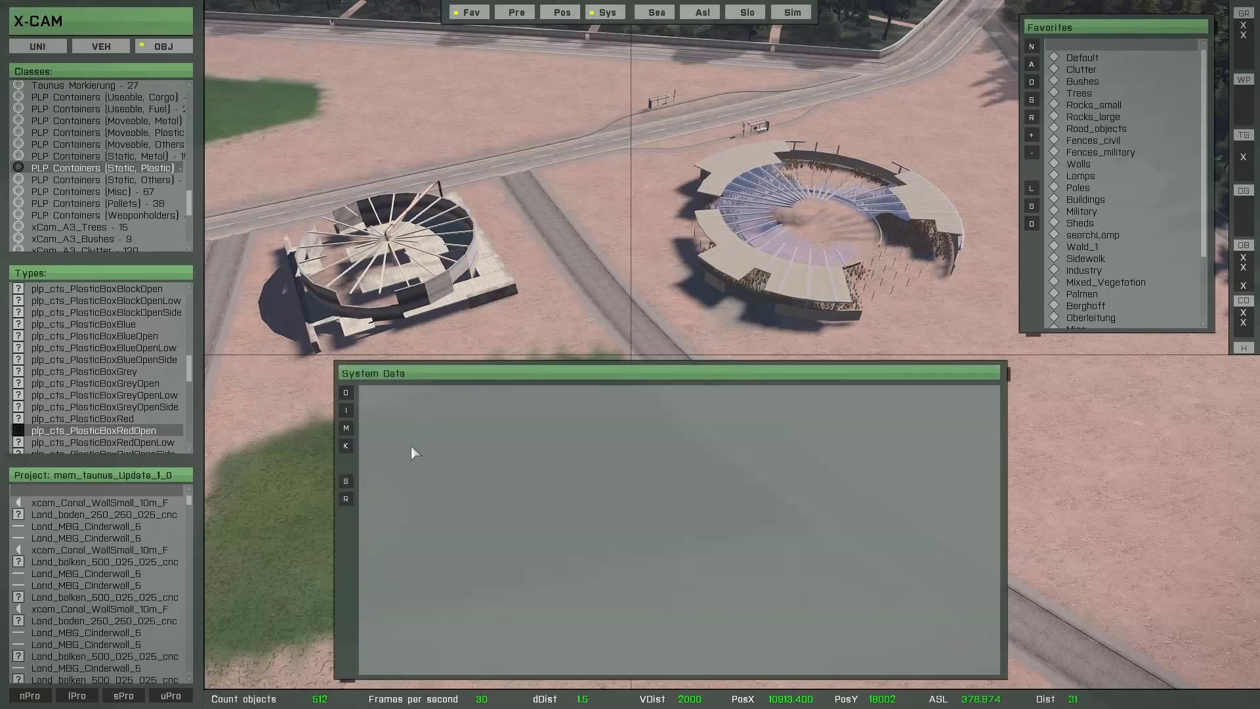
click(346, 482)
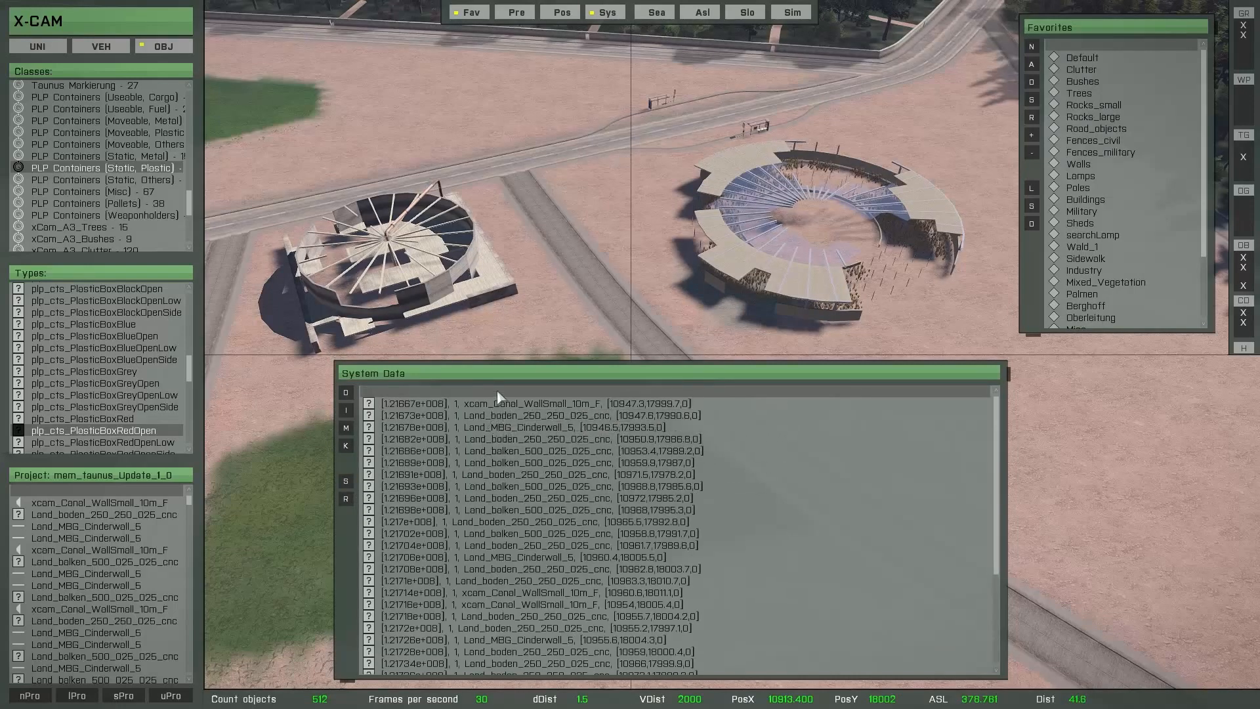
click(343, 501)
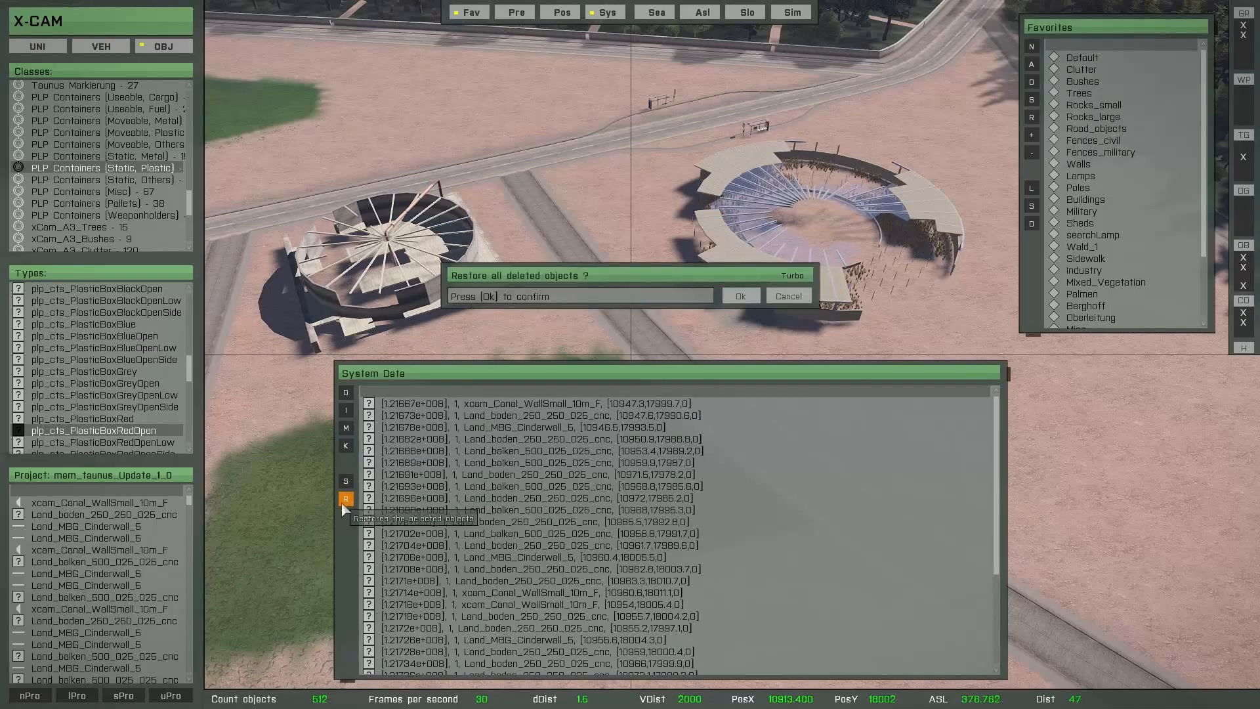
click(741, 296)
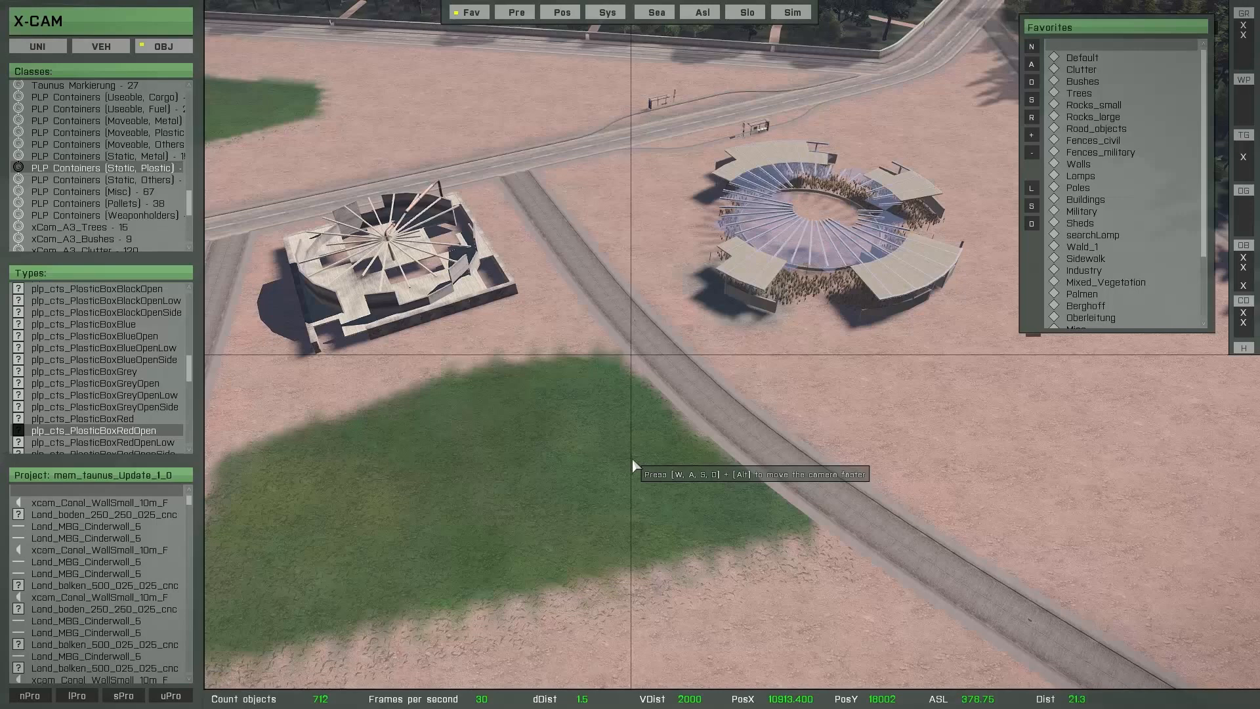
List the deleted objects of the mem_taunus_Update_1_0 project in the system data and unload the project.
click(616, 13)
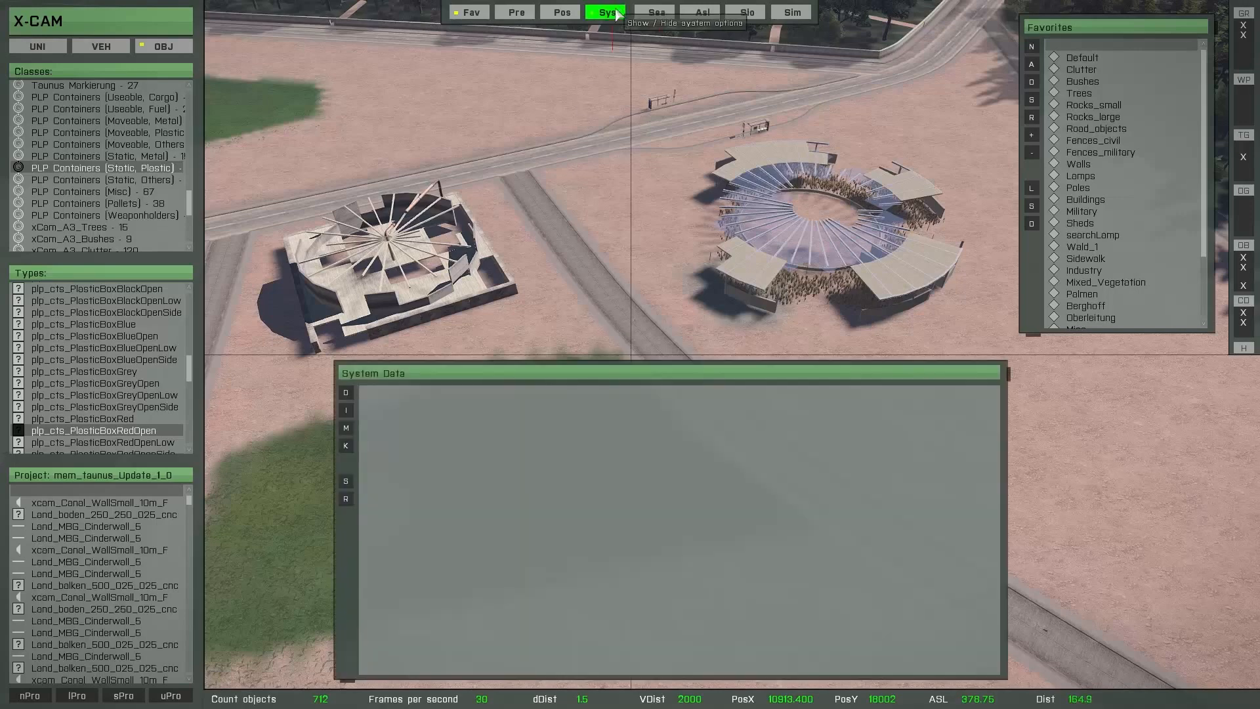
click(348, 482)
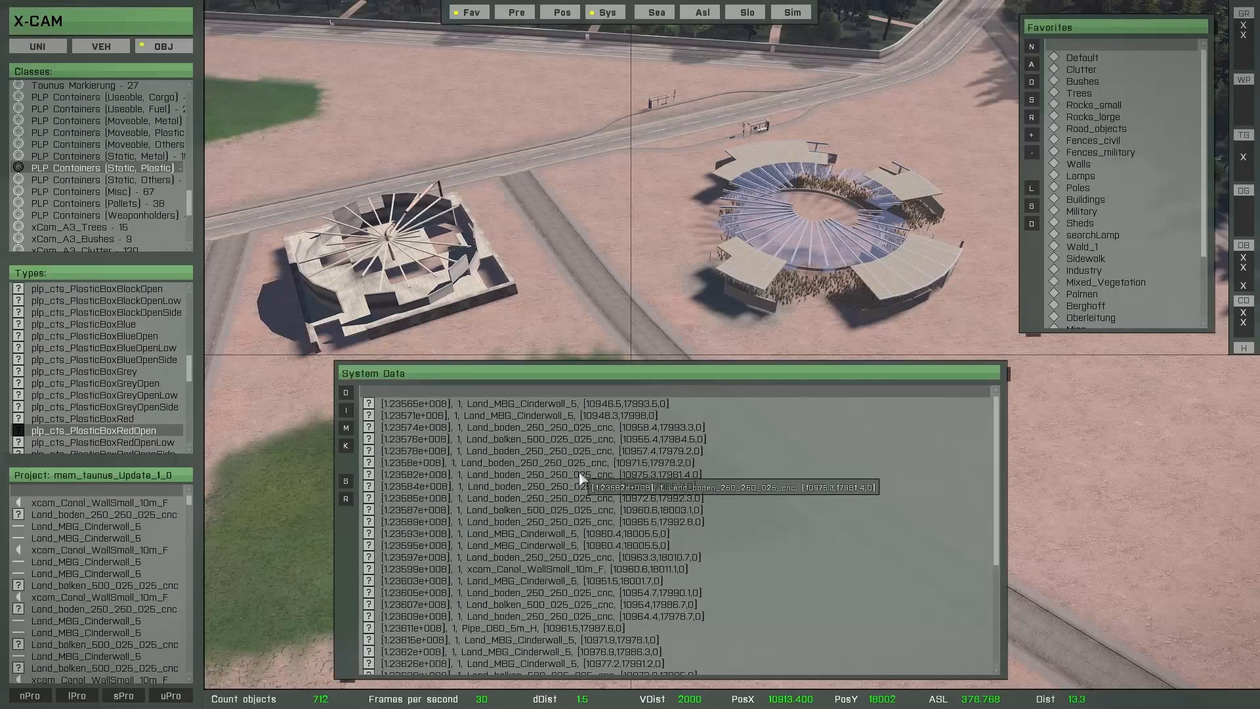
mouse_move(144, 647)
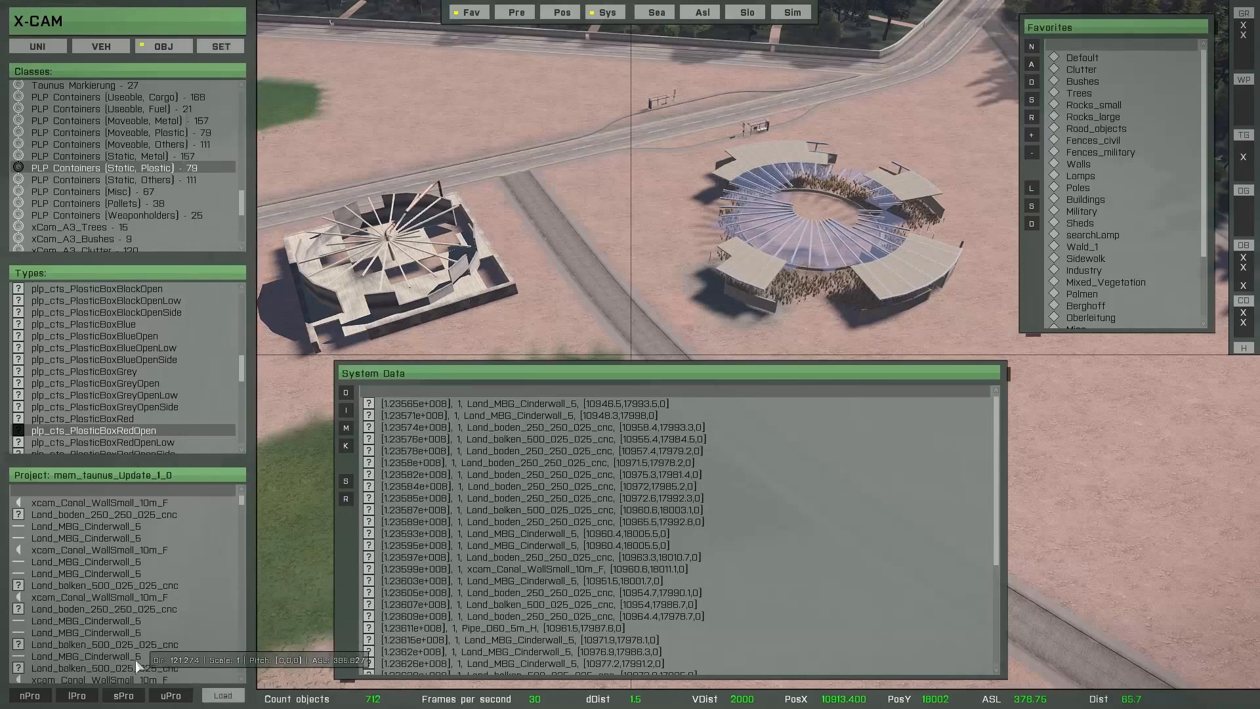
click(172, 696)
click(474, 590)
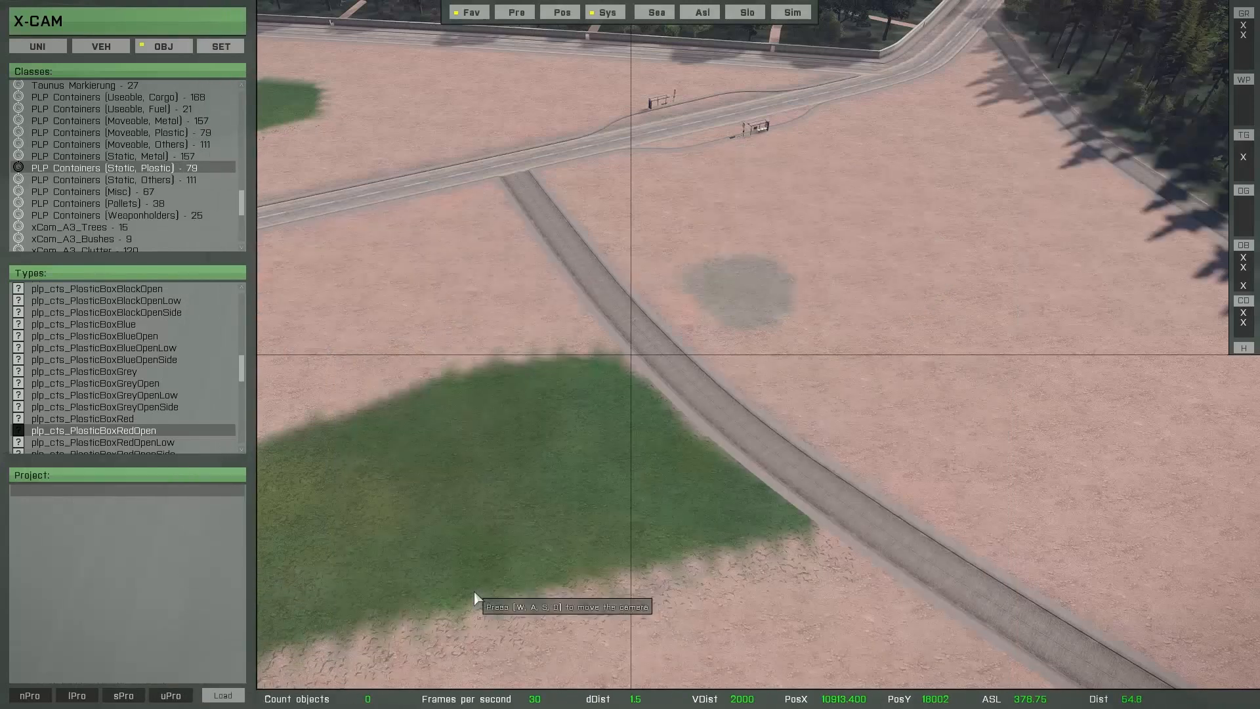
click(606, 14)
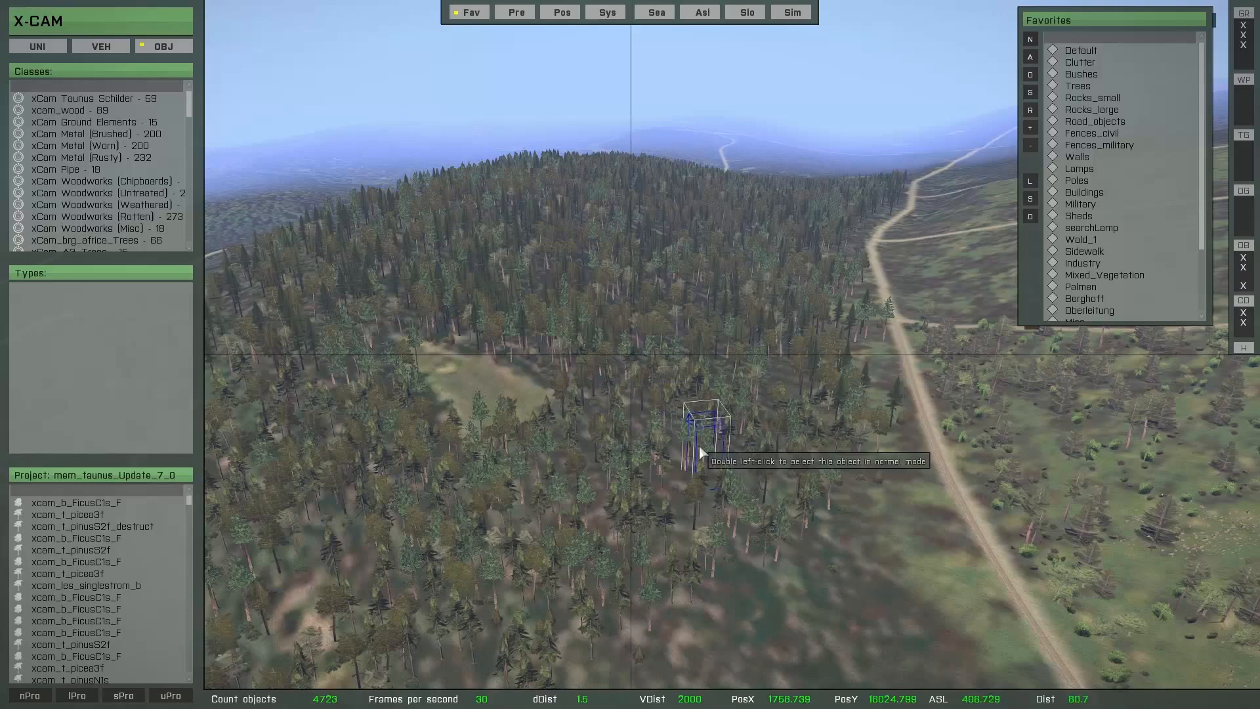
Select all forest objects of the mem_taunus_Update_7_0 project and delete them, toggling Turbo mode while the deletion runs.
double_click(699, 444)
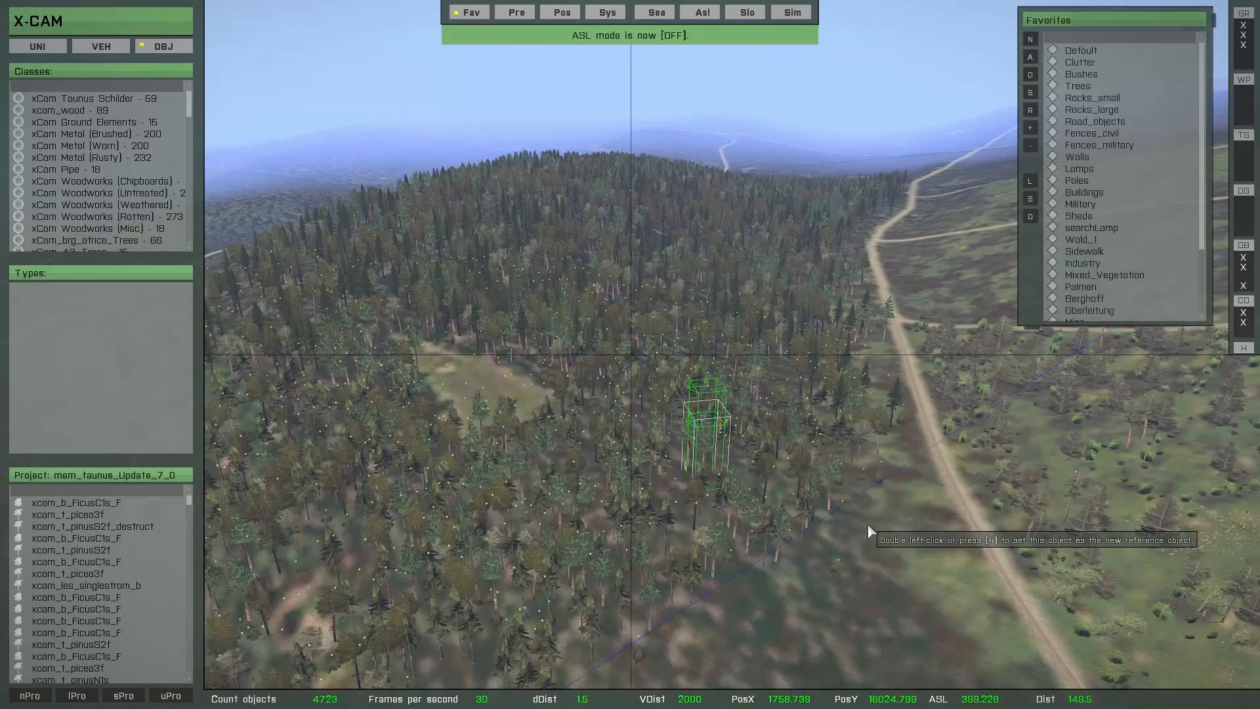
key(Delete)
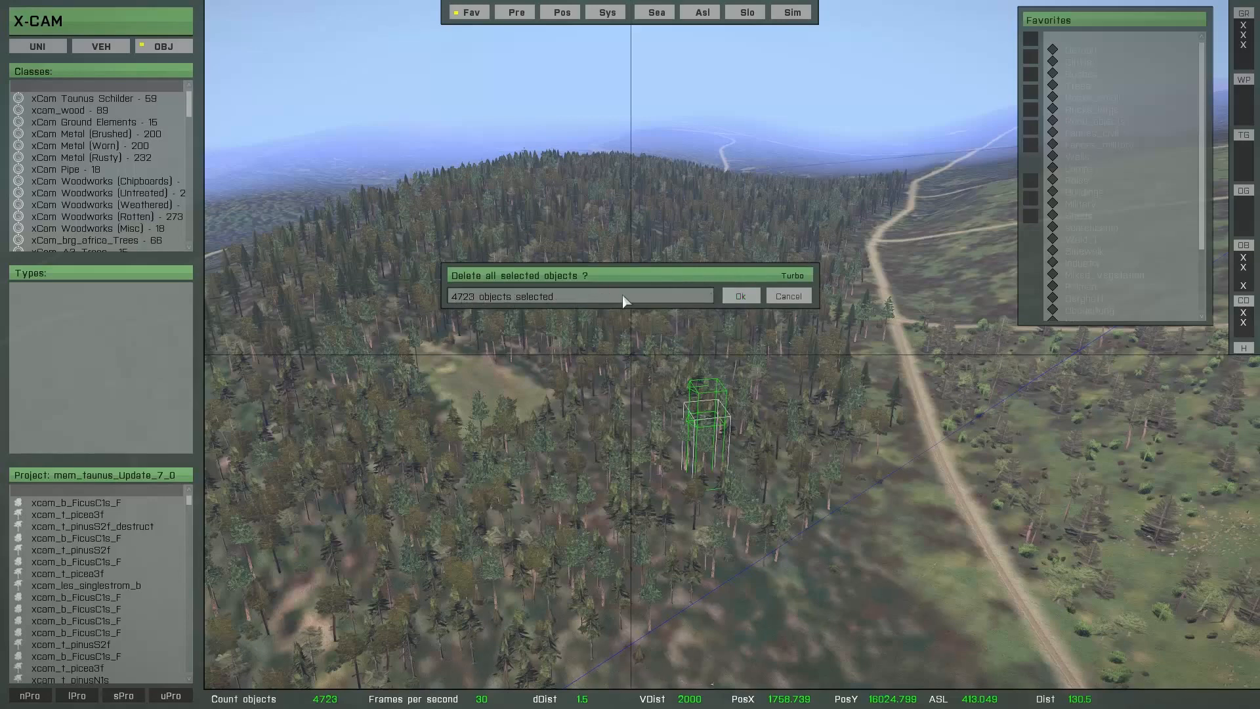
click(740, 297)
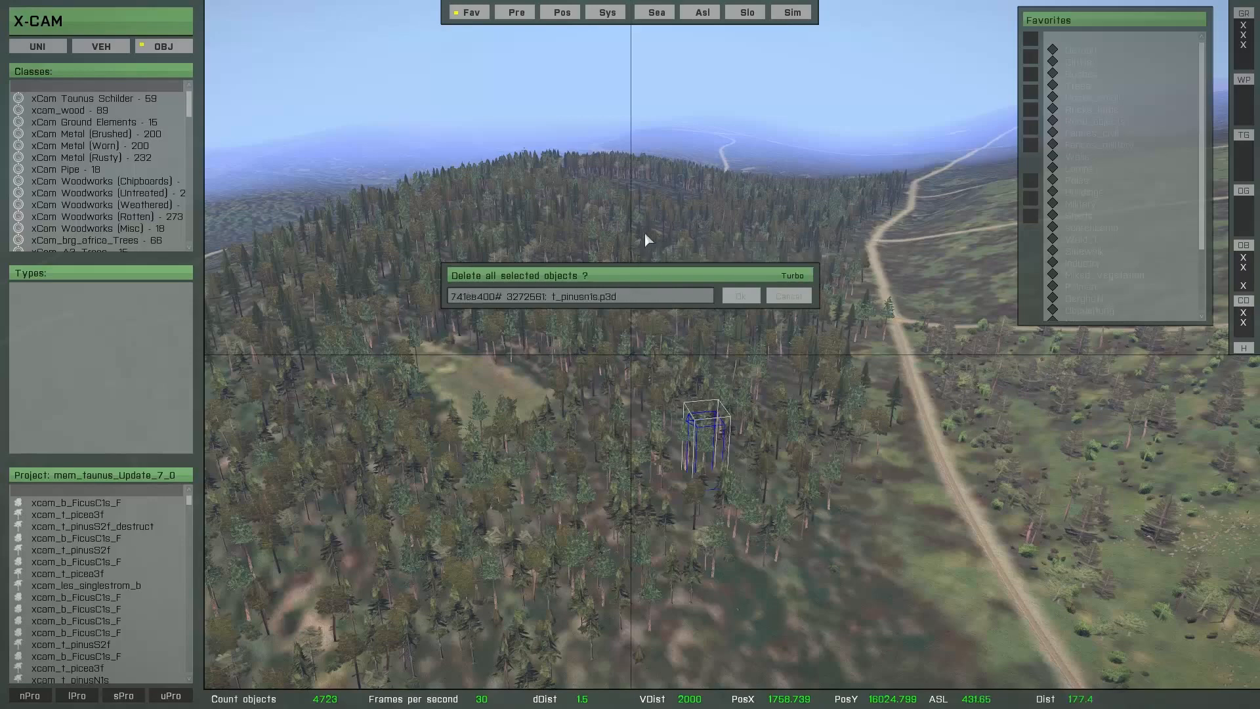
click(794, 276)
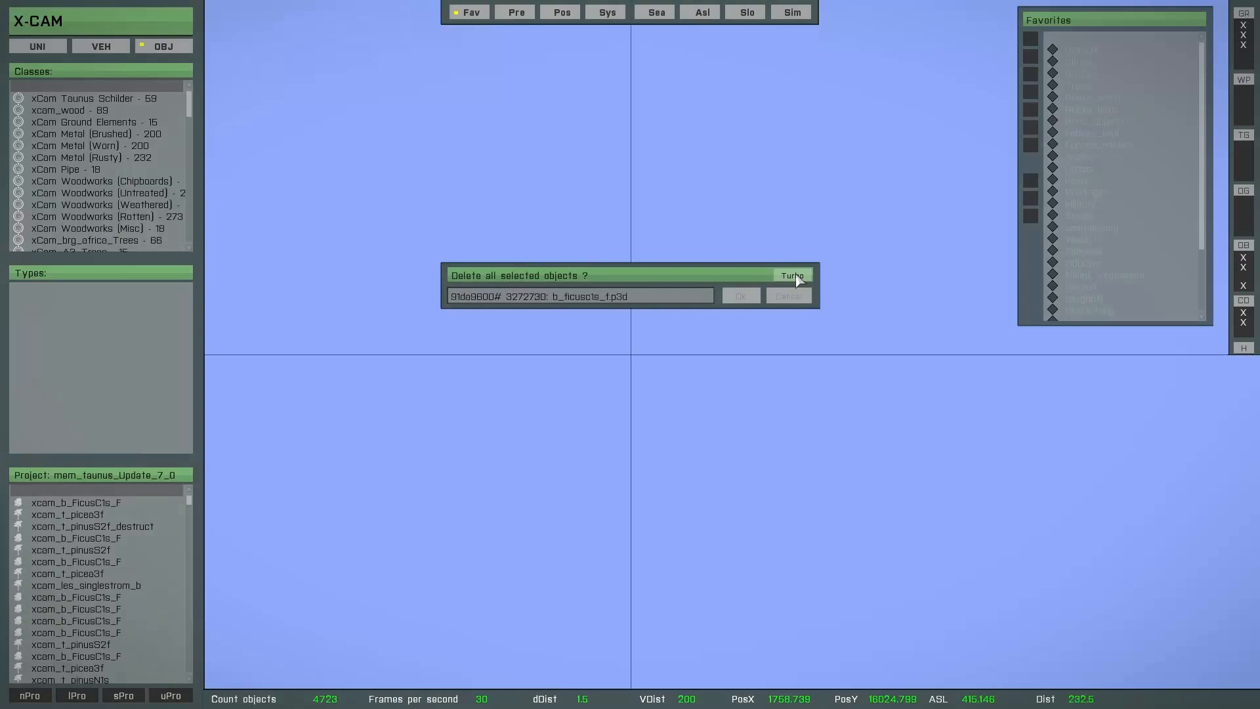
click(793, 276)
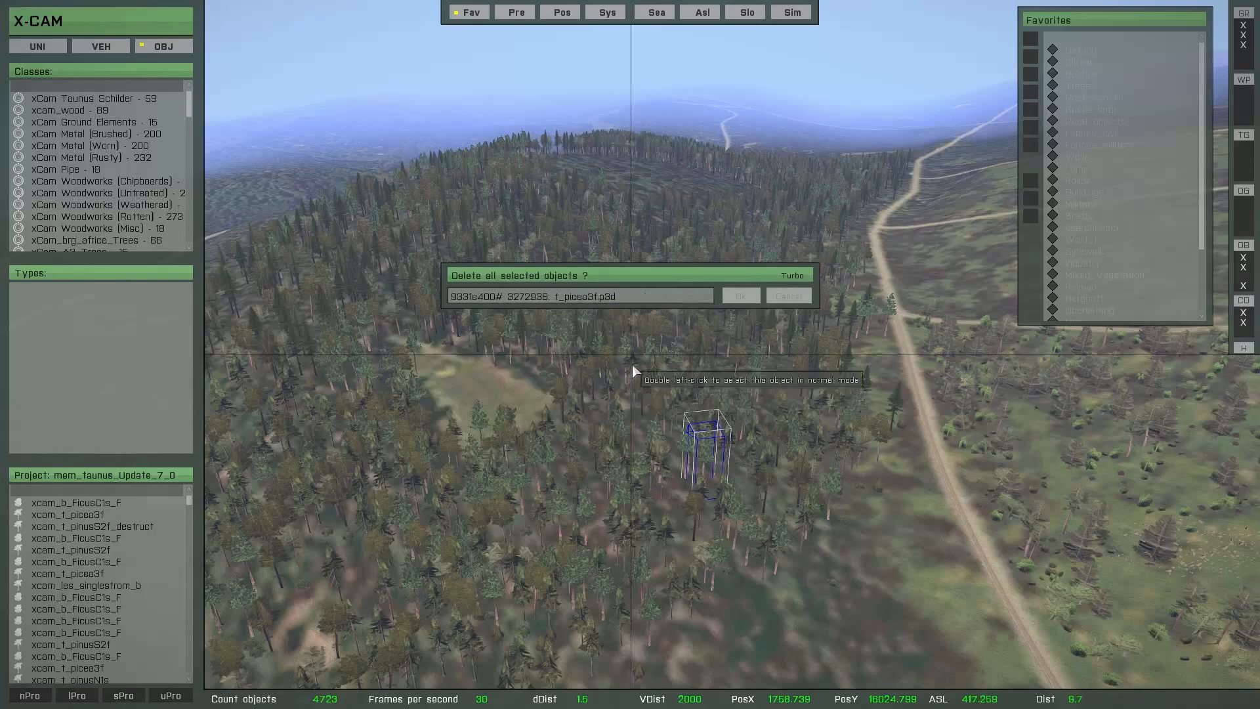
key(space)
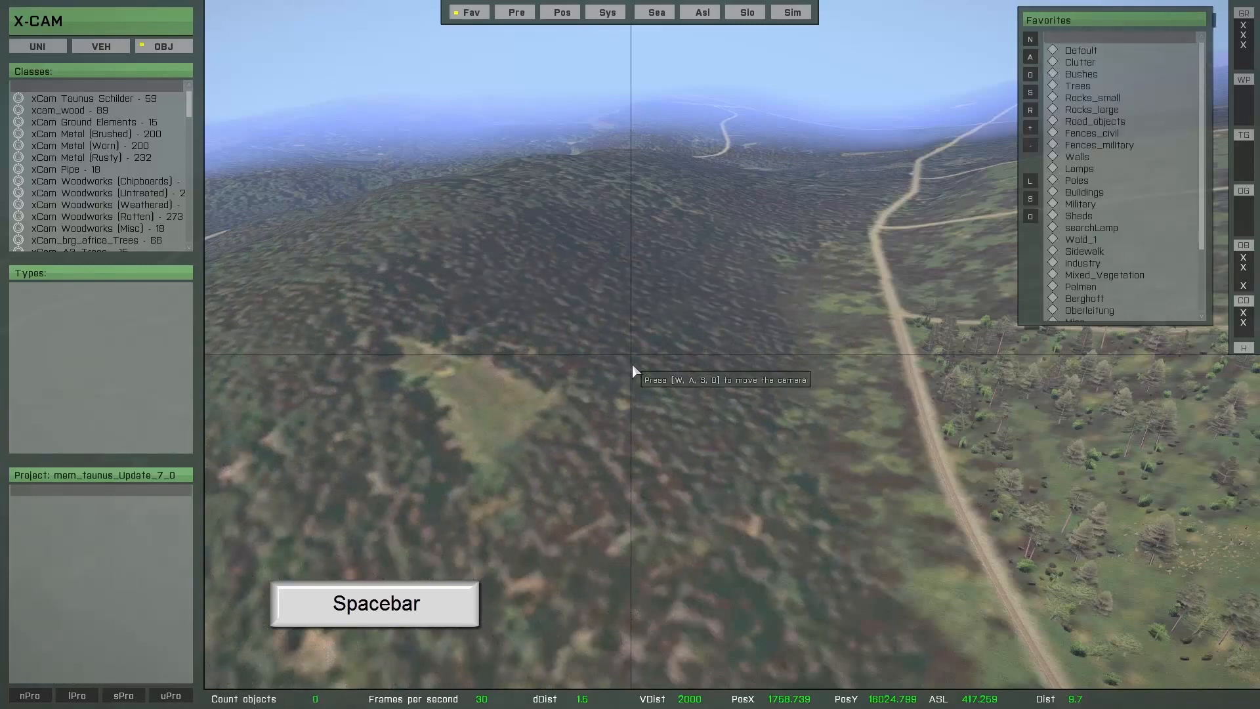
Check the system data for deleted objects of the mem_taunus_Update_7_0 project and close it again.
click(617, 15)
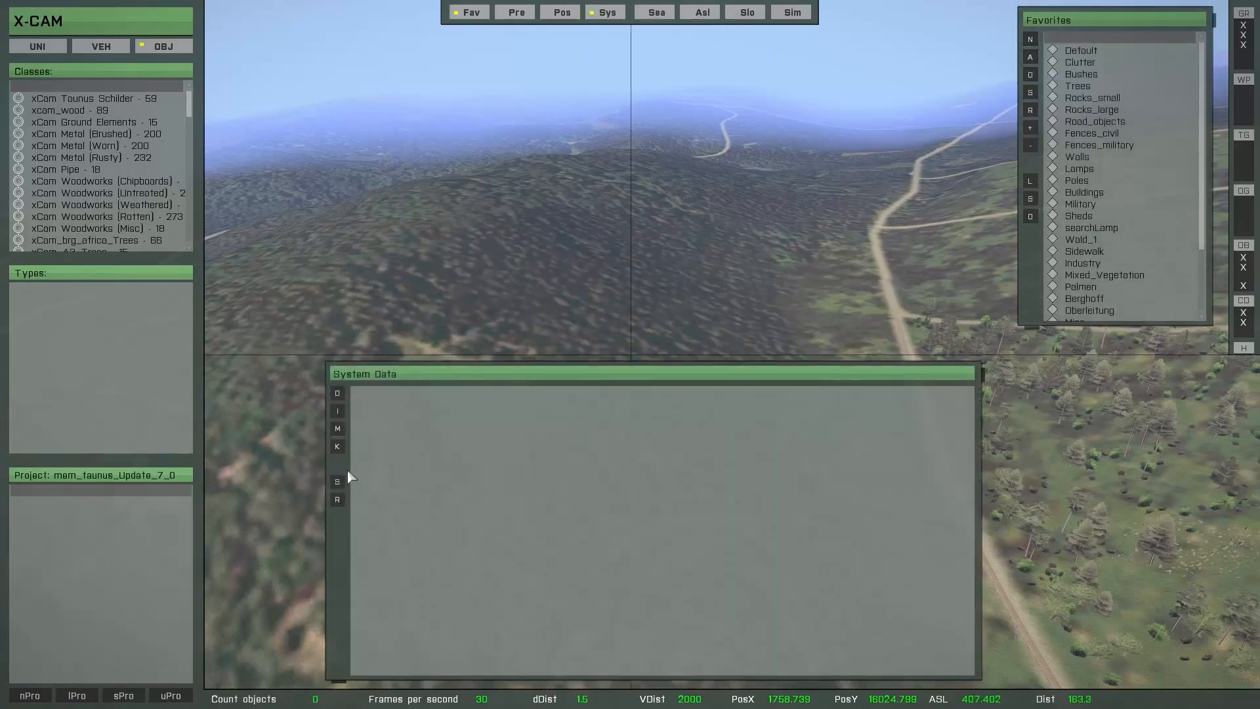
click(339, 484)
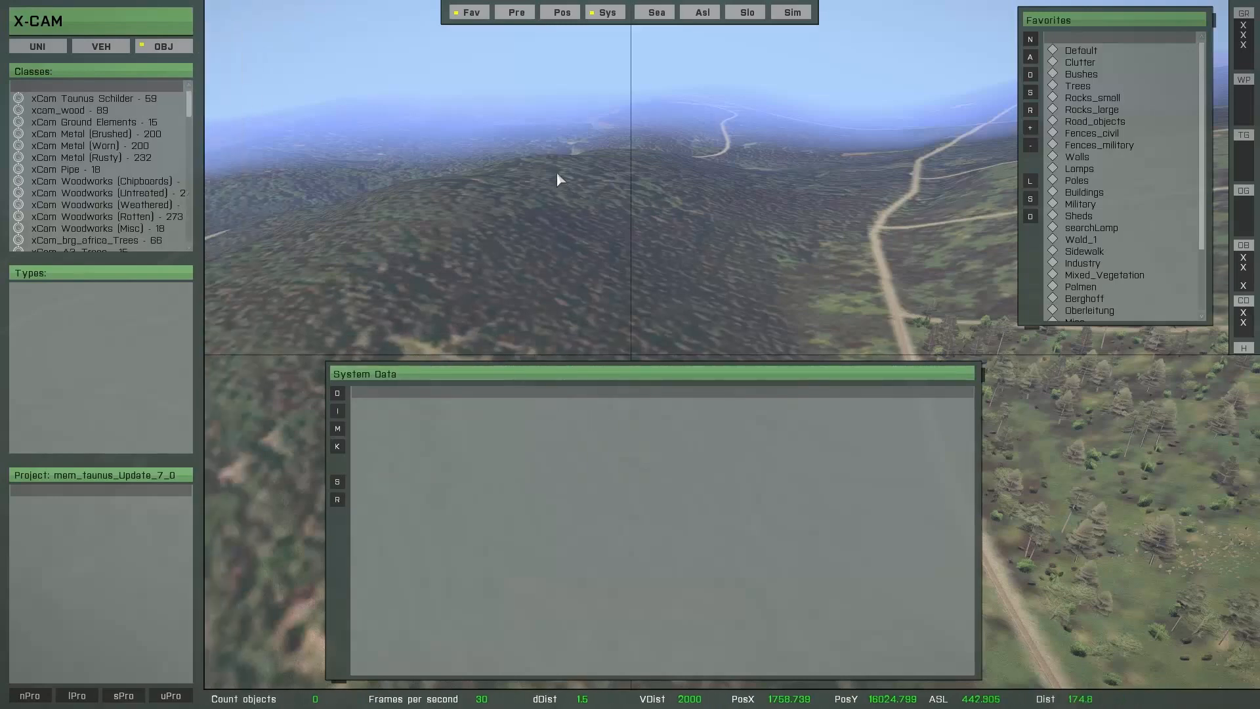
click(605, 15)
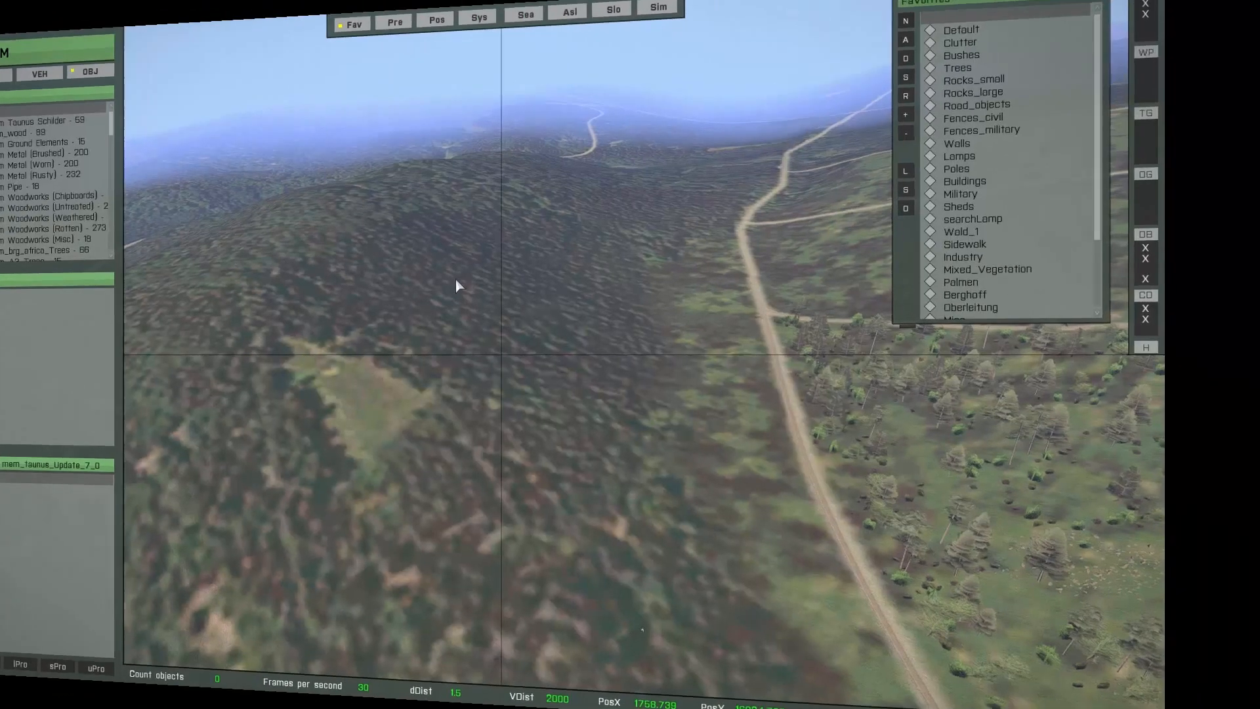